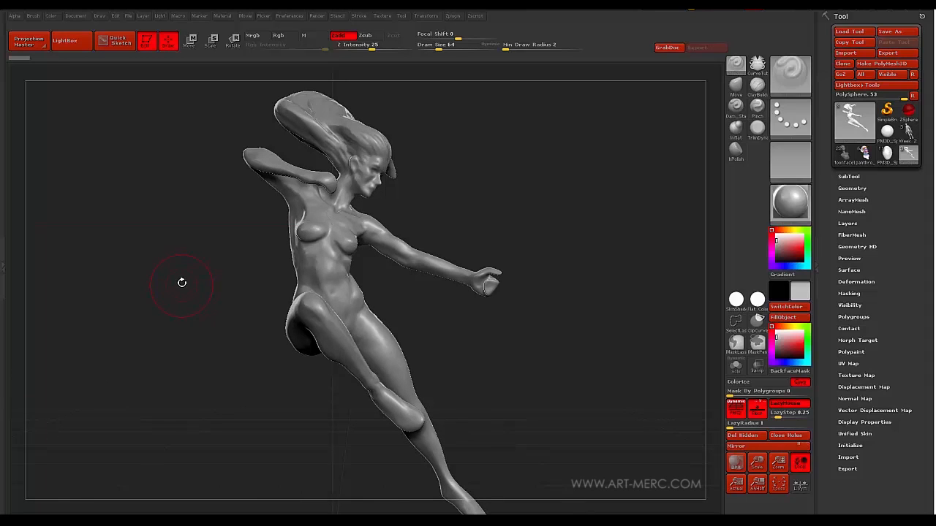
Examine the sculpted female figure's pose from the front, side and back
{"action": "mouse_move", "coordinate": [183, 278]}
{"action": "left_mouse_down"}
{"action": "mouse_move", "coordinate": [189, 295]}
{"action": "mouse_move", "coordinate": [180, 243]}
{"action": "mouse_move", "coordinate": [186, 328]}
{"action": "mouse_move", "coordinate": [169, 286]}
{"action": "mouse_move", "coordinate": [178, 307]}
{"action": "mouse_move", "coordinate": [179, 287]}
{"action": "mouse_move", "coordinate": [177, 309]}
{"action": "left_mouse_up"}
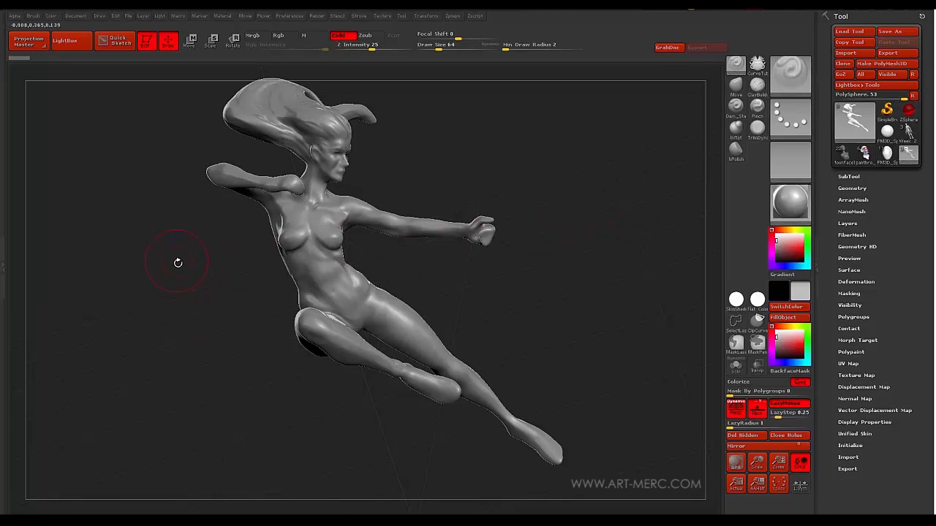
{"action": "mouse_move", "coordinate": [182, 262]}
{"action": "left_mouse_down"}
{"action": "mouse_move", "coordinate": [196, 246]}
{"action": "mouse_move", "coordinate": [265, 250]}
{"action": "left_mouse_up"}
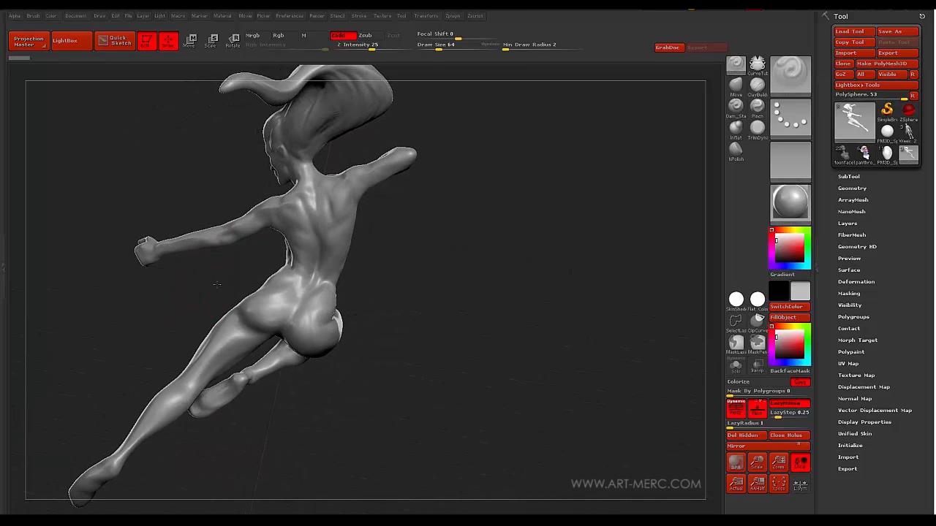
{"action": "left_click_drag", "start_coordinate": [217, 285], "coordinate": [330, 272], "text": "alt"}
{"action": "mouse_move", "coordinate": [193, 270]}
{"action": "left_mouse_down", "text": "alt"}
{"action": "mouse_move", "coordinate": [185, 283]}
{"action": "mouse_move", "coordinate": [252, 280]}
{"action": "mouse_move", "coordinate": [274, 268]}
{"action": "mouse_move", "coordinate": [236, 276]}
{"action": "mouse_move", "coordinate": [231, 263]}
{"action": "left_mouse_up", "text": "alt"}
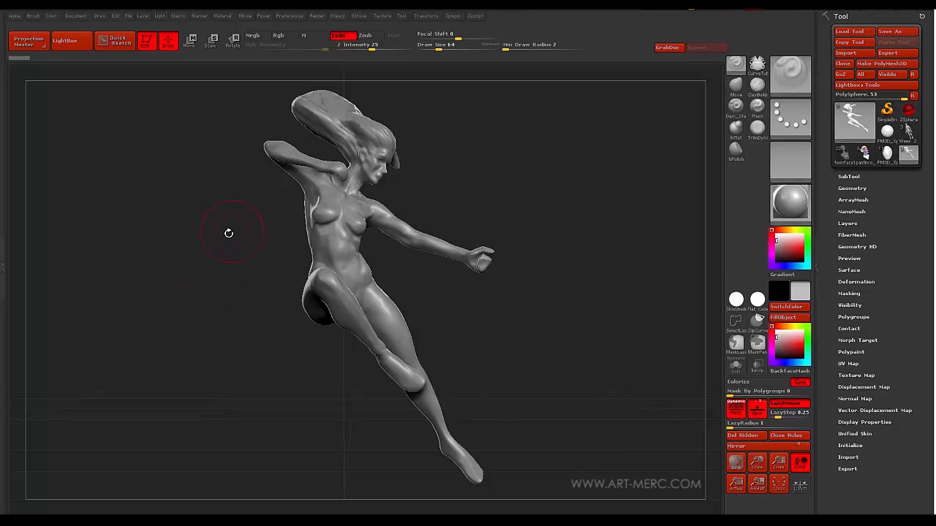
{"action": "left_click_drag", "start_coordinate": [221, 223], "coordinate": [229, 240]}
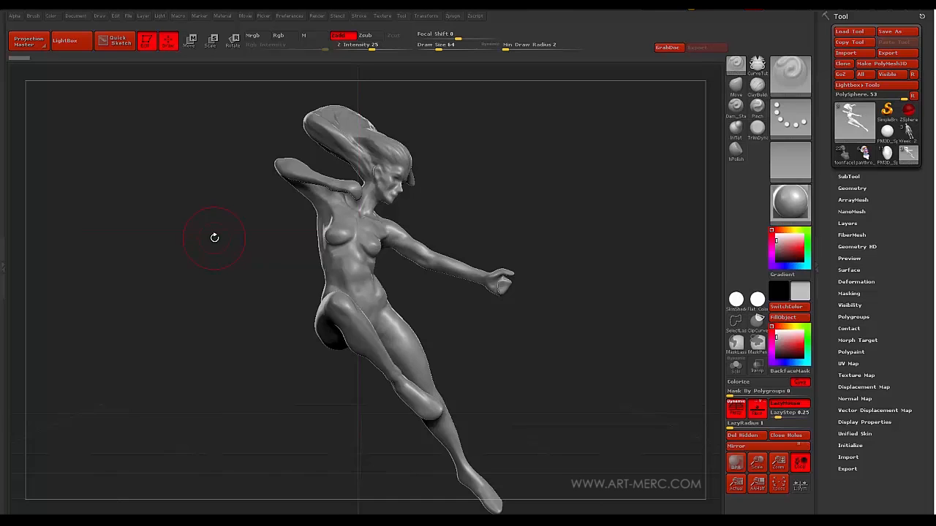
{"action": "mouse_move", "coordinate": [218, 254]}
{"action": "left_mouse_down", "text": "alt"}
{"action": "mouse_move", "coordinate": [221, 241]}
{"action": "mouse_move", "coordinate": [218, 261]}
{"action": "left_mouse_up", "text": "alt"}
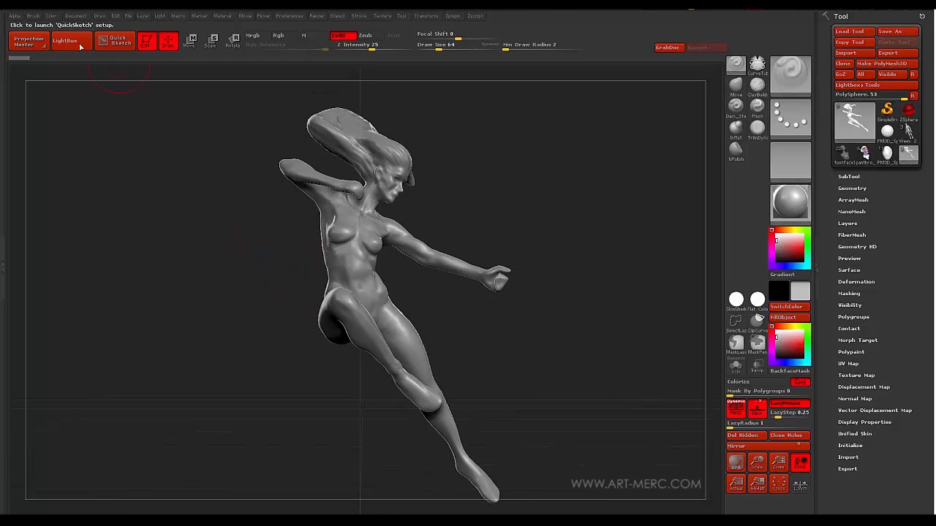
Dock the Brush palette in the side tray and bring up the full brush library for a look
{"action": "left_click", "coordinate": [35, 16]}
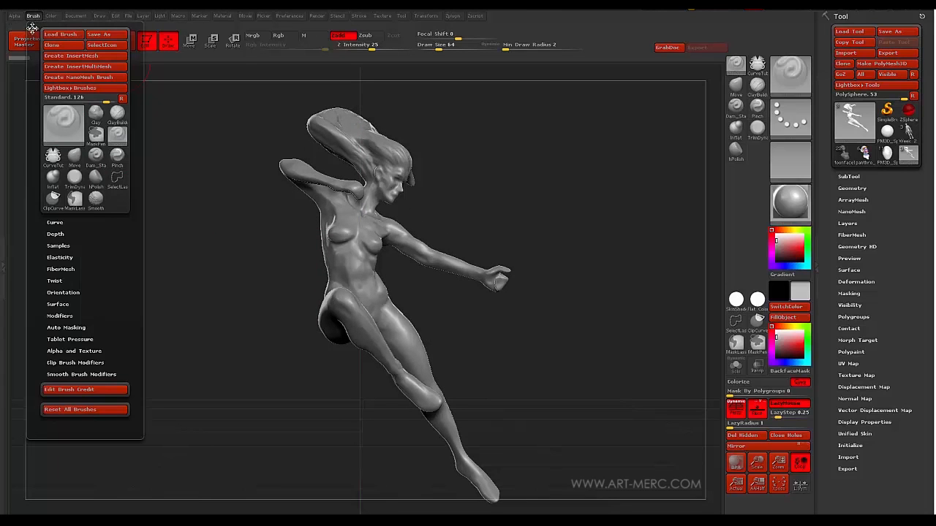
{"action": "left_click", "coordinate": [32, 28]}
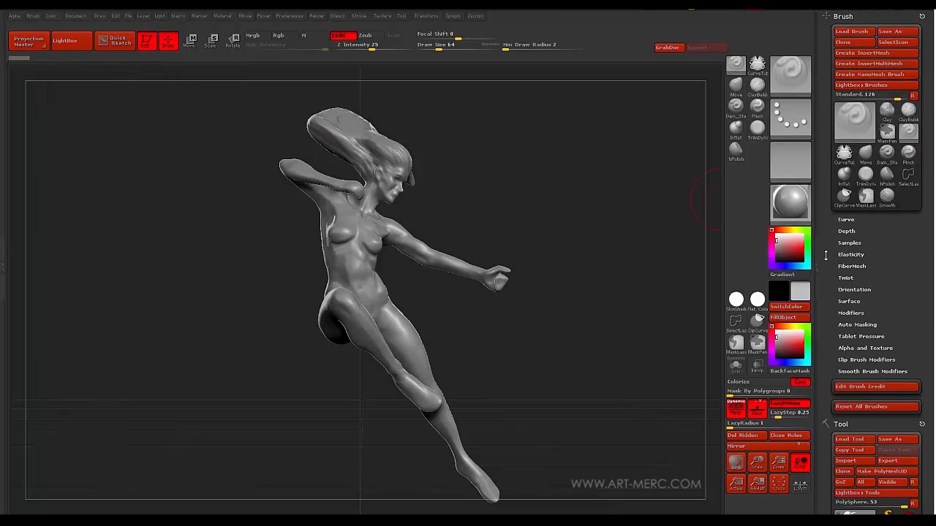
{"action": "mouse_move", "coordinate": [826, 267]}
{"action": "left_mouse_down"}
{"action": "mouse_move", "coordinate": [825, 246]}
{"action": "mouse_move", "coordinate": [825, 263]}
{"action": "left_mouse_up"}
{"action": "key", "text": "b"}
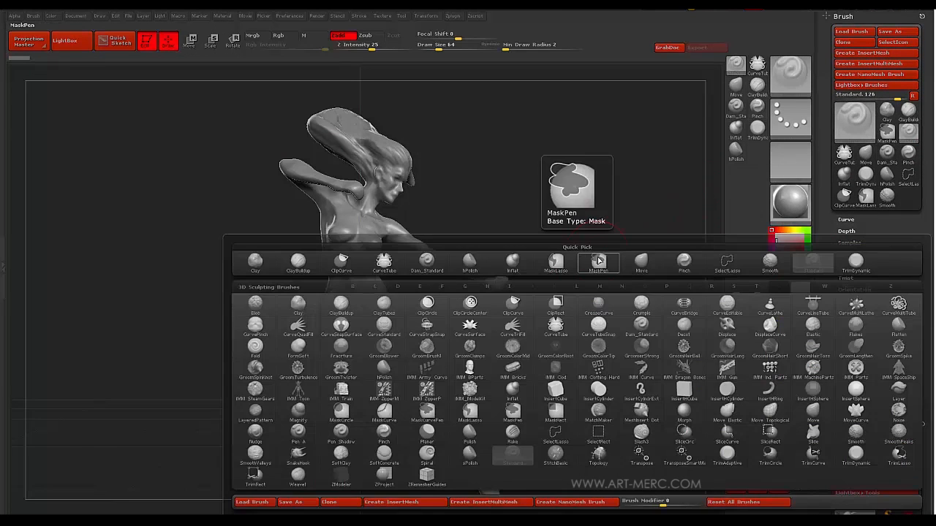
{"action": "key", "text": "b"}
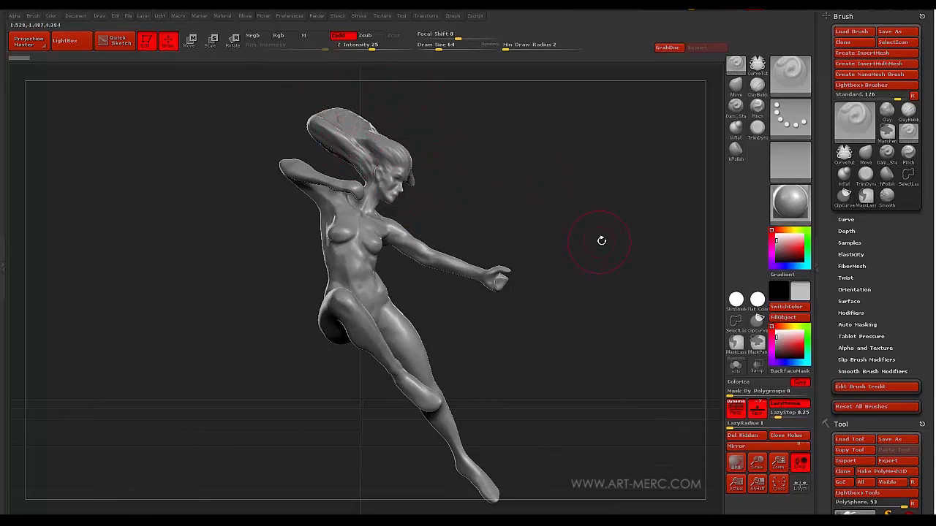
Dock the Stroke palette in the tray above the Brush palette and collapse it
{"action": "left_click", "coordinate": [358, 15]}
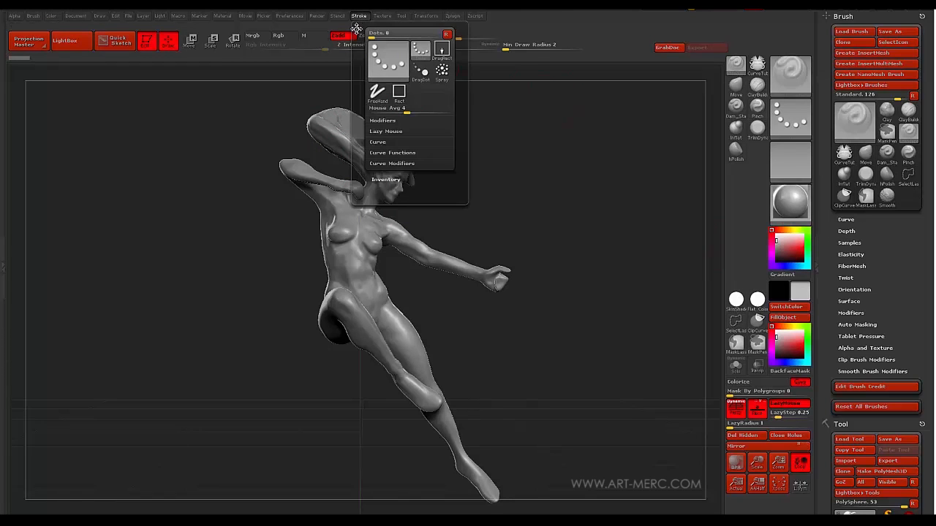
{"action": "left_click", "coordinate": [356, 27]}
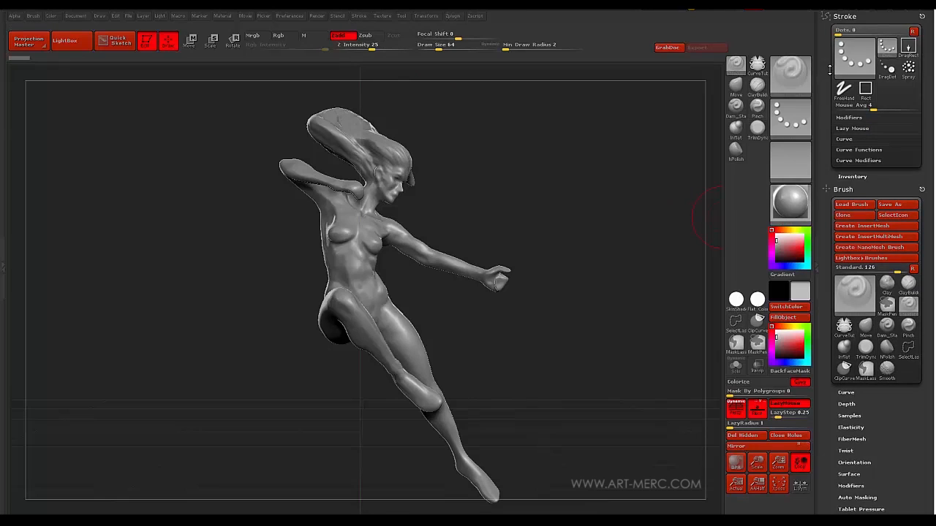
{"action": "left_click", "coordinate": [845, 16]}
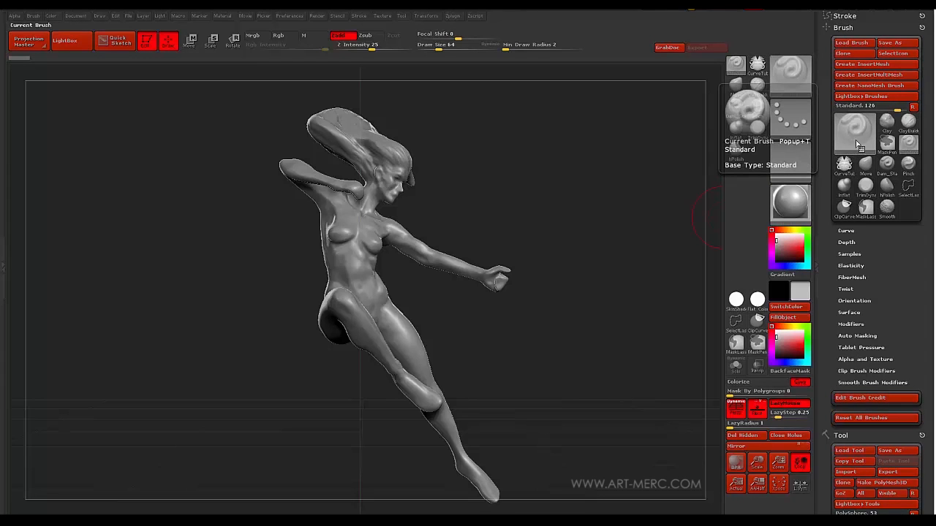
Choose the Inflat brush for sculpting the figure's upper body
{"action": "mouse_move", "coordinate": [574, 228]}
{"action": "left_mouse_down", "text": "alt"}
{"action": "mouse_move", "coordinate": [579, 270]}
{"action": "mouse_move", "coordinate": [573, 201]}
{"action": "mouse_move", "coordinate": [529, 242]}
{"action": "left_mouse_up", "text": "alt"}
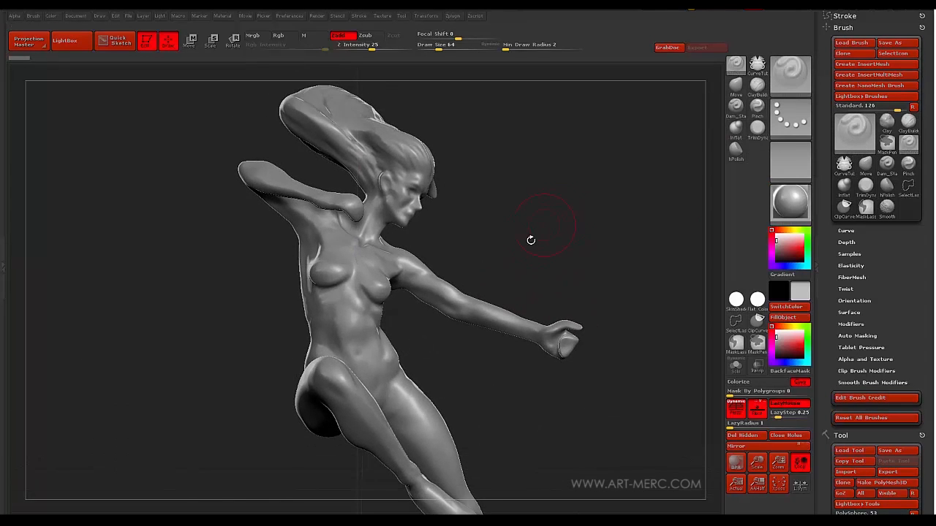
{"action": "key", "text": "b"}
{"action": "mouse_move", "coordinate": [207, 251]}
{"action": "left_mouse_down", "text": "alt"}
{"action": "mouse_move", "coordinate": [199, 335]}
{"action": "mouse_move", "coordinate": [186, 357]}
{"action": "left_mouse_up", "text": "alt"}
{"action": "mouse_move", "coordinate": [186, 314]}
{"action": "left_mouse_down", "text": "alt"}
{"action": "mouse_move", "coordinate": [206, 338]}
{"action": "mouse_move", "coordinate": [178, 334]}
{"action": "mouse_move", "coordinate": [209, 376]}
{"action": "mouse_move", "coordinate": [185, 246]}
{"action": "mouse_move", "coordinate": [178, 319]}
{"action": "mouse_move", "coordinate": [198, 305]}
{"action": "mouse_move", "coordinate": [185, 318]}
{"action": "mouse_move", "coordinate": [204, 323]}
{"action": "left_mouse_up", "text": "alt"}
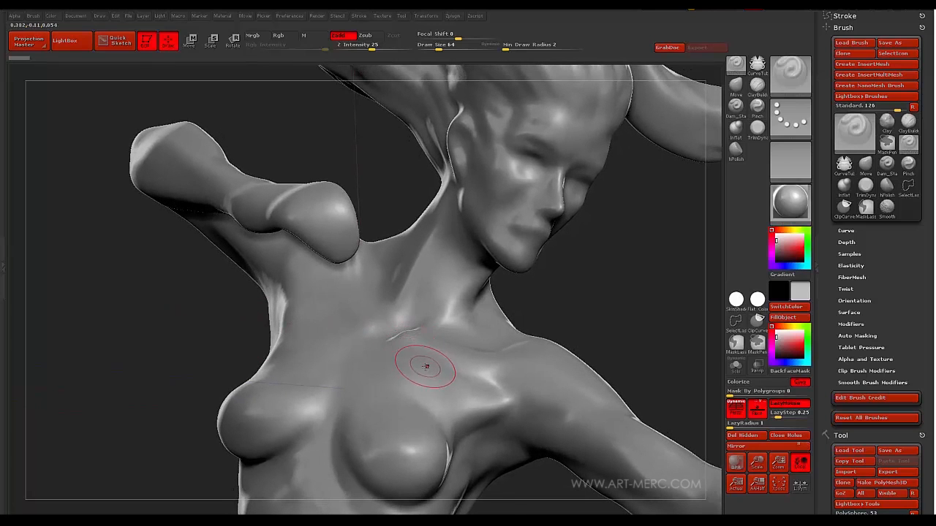
{"action": "key", "text": "b"}
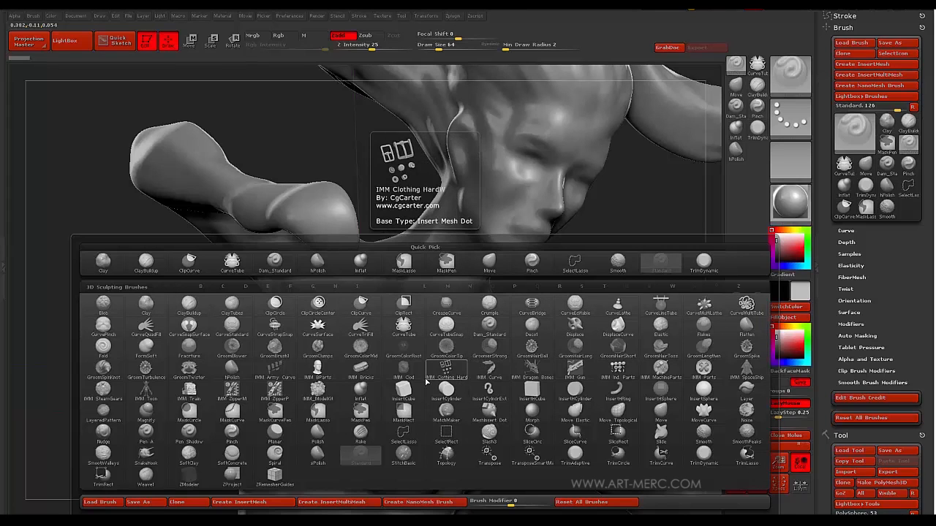
{"action": "key", "text": "i"}
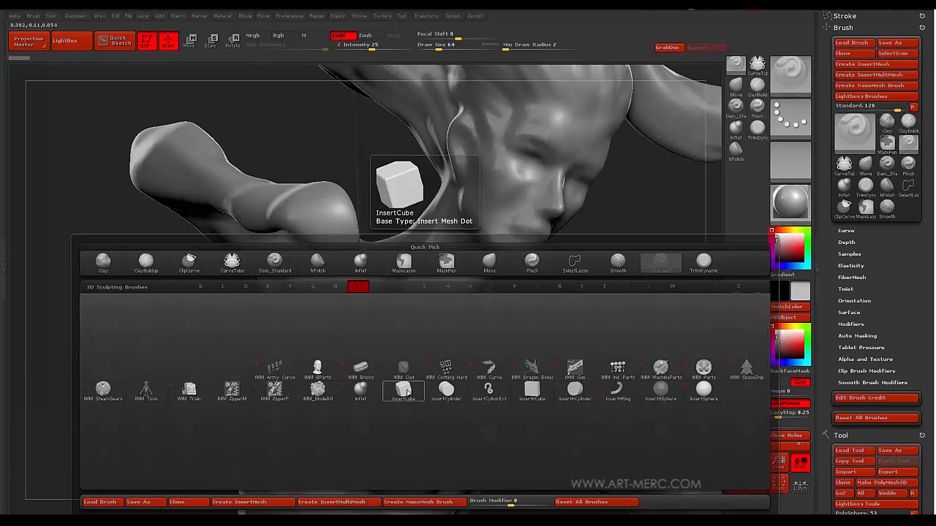
{"action": "left_click", "coordinate": [360, 392]}
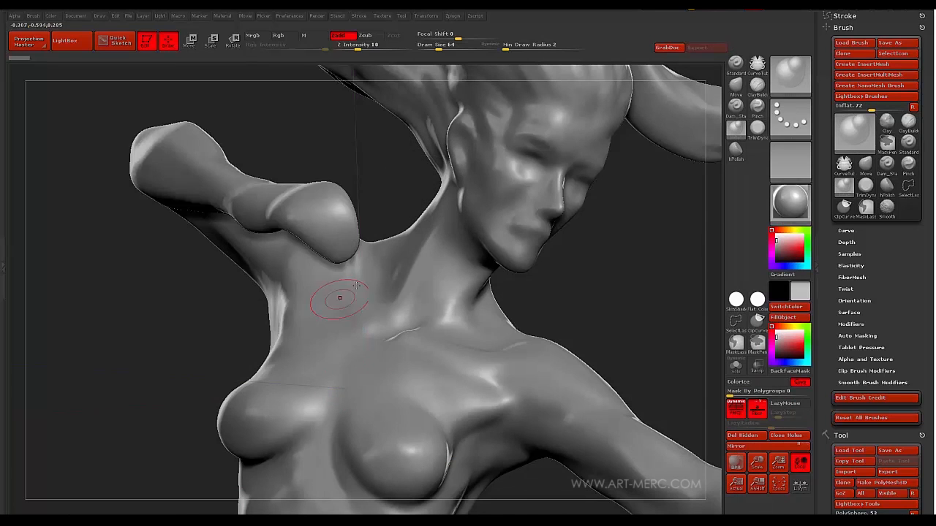
Enlarge the Inflat brush to a draw size of 270 over the figure's chest and shoulder
{"action": "left_click_drag", "start_coordinate": [144, 347], "coordinate": [160, 333], "text": "alt"}
{"action": "left_click_drag", "start_coordinate": [179, 368], "coordinate": [180, 331], "text": "alt"}
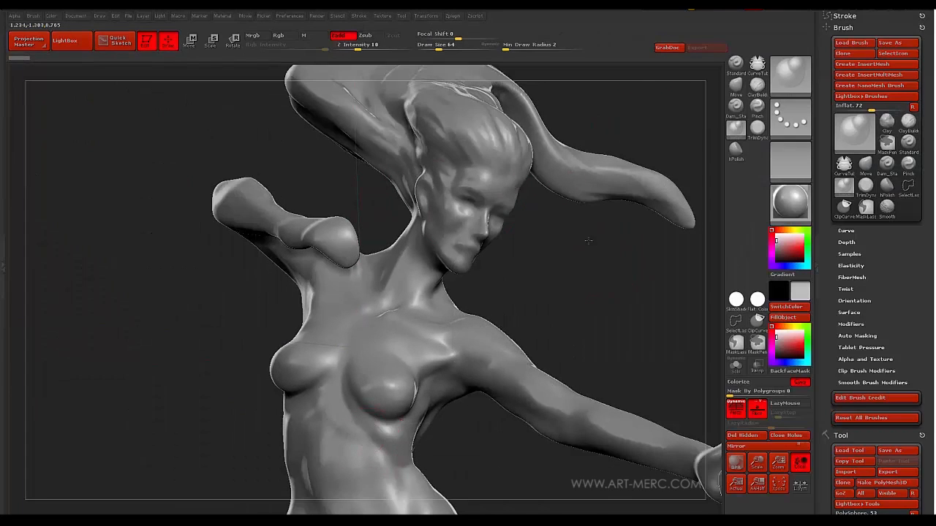
{"action": "left_click_drag", "start_coordinate": [588, 240], "coordinate": [584, 265], "text": "alt"}
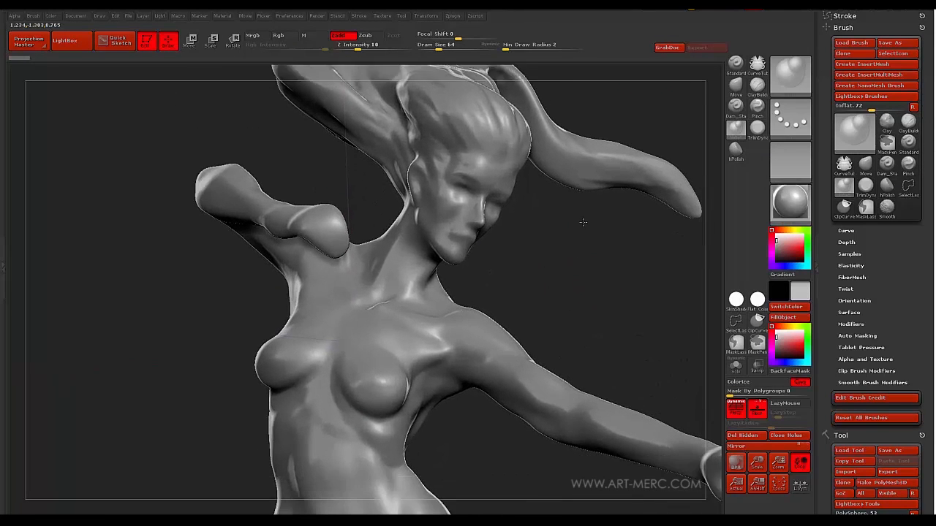
{"action": "mouse_move", "coordinate": [583, 222]}
{"action": "left_mouse_down", "text": "alt"}
{"action": "mouse_move", "coordinate": [590, 236]}
{"action": "mouse_move", "coordinate": [608, 230]}
{"action": "mouse_move", "coordinate": [597, 250]}
{"action": "mouse_move", "coordinate": [587, 211]}
{"action": "mouse_move", "coordinate": [595, 222]}
{"action": "mouse_move", "coordinate": [598, 208]}
{"action": "mouse_move", "coordinate": [604, 230]}
{"action": "left_mouse_up", "text": "alt"}
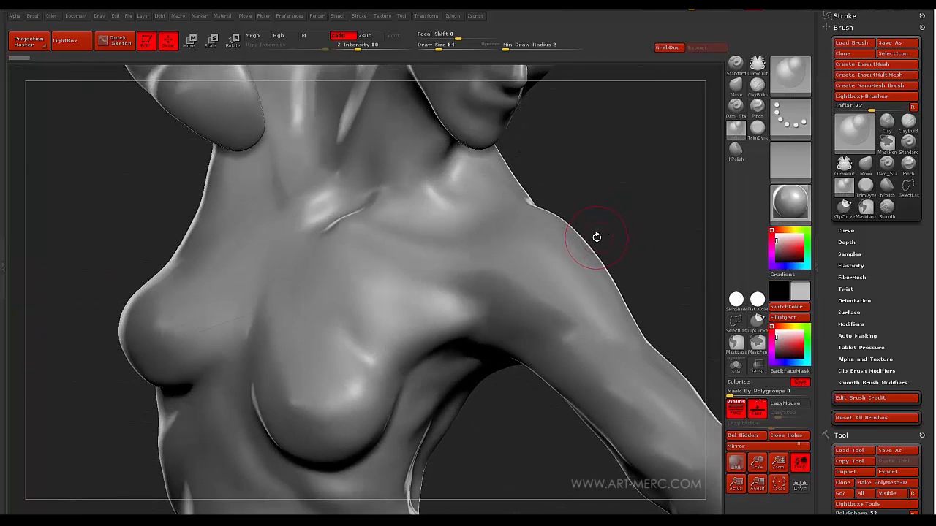
{"action": "key", "text": "shift+f"}
{"action": "key", "text": "shift+f"}
{"action": "mouse_move", "coordinate": [651, 219]}
{"action": "left_mouse_down"}
{"action": "mouse_move", "coordinate": [644, 207]}
{"action": "mouse_move", "coordinate": [532, 260]}
{"action": "left_mouse_up"}
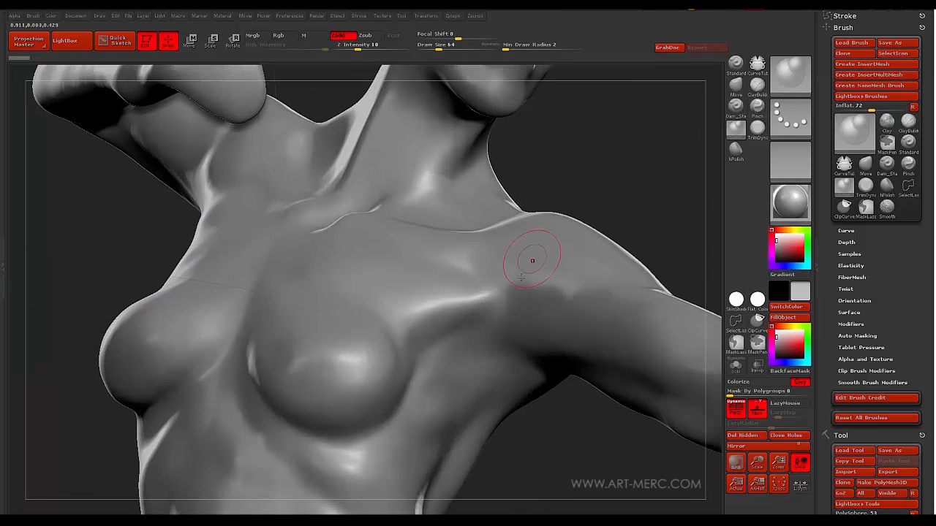
{"action": "mouse_move", "coordinate": [98, 246]}
{"action": "left_mouse_down"}
{"action": "mouse_move", "coordinate": [88, 263]}
{"action": "mouse_move", "coordinate": [135, 216]}
{"action": "mouse_move", "coordinate": [136, 192]}
{"action": "mouse_move", "coordinate": [122, 227]}
{"action": "mouse_move", "coordinate": [172, 236]}
{"action": "mouse_move", "coordinate": [218, 219]}
{"action": "mouse_move", "coordinate": [218, 192]}
{"action": "mouse_move", "coordinate": [250, 180]}
{"action": "left_mouse_up"}
{"action": "key", "text": "s"}
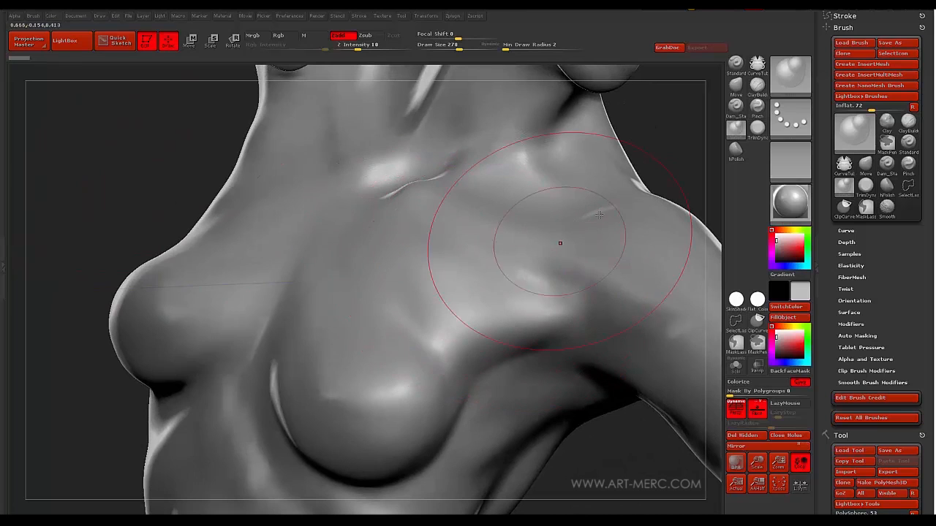
Activate the Standard brush with the Color Spray stroke and switch it to painting Rgb colour only
{"action": "left_click", "coordinate": [734, 64]}
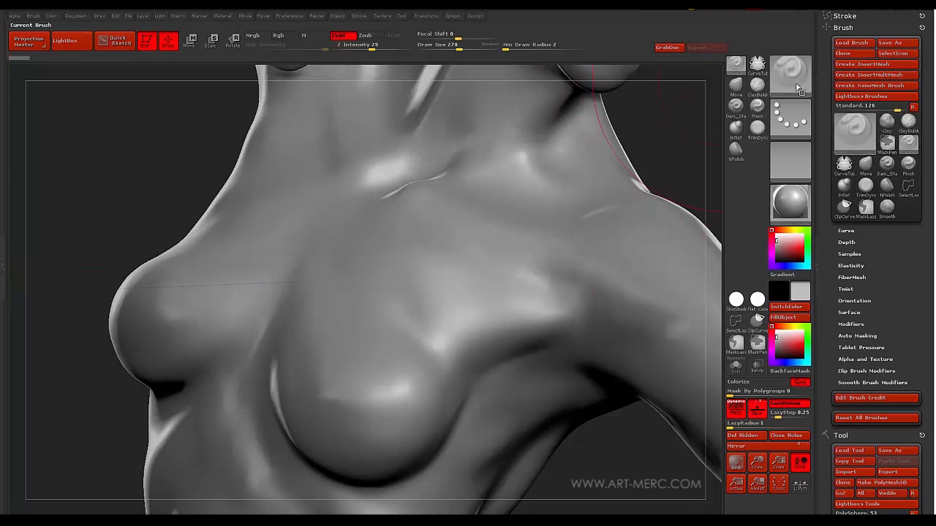
{"action": "left_click", "coordinate": [790, 117]}
{"action": "left_click", "coordinate": [606, 125]}
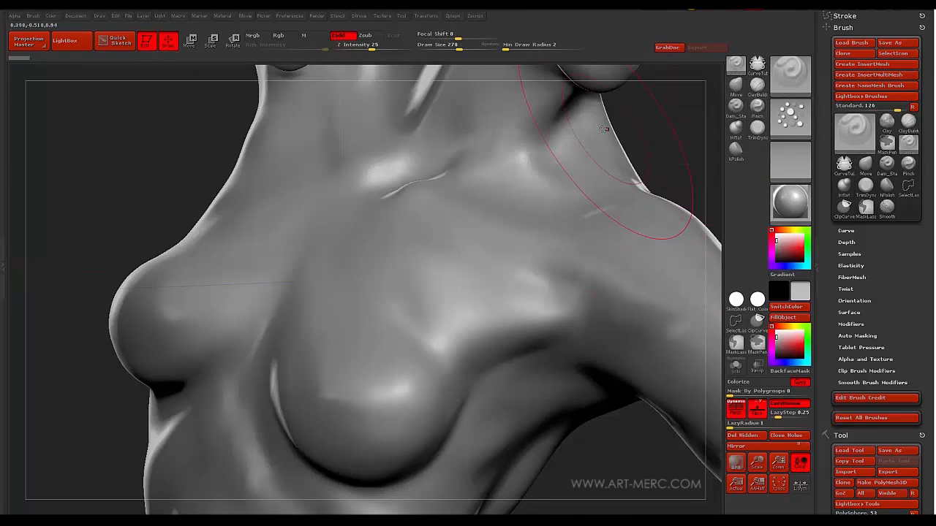
{"action": "left_click", "coordinate": [278, 37]}
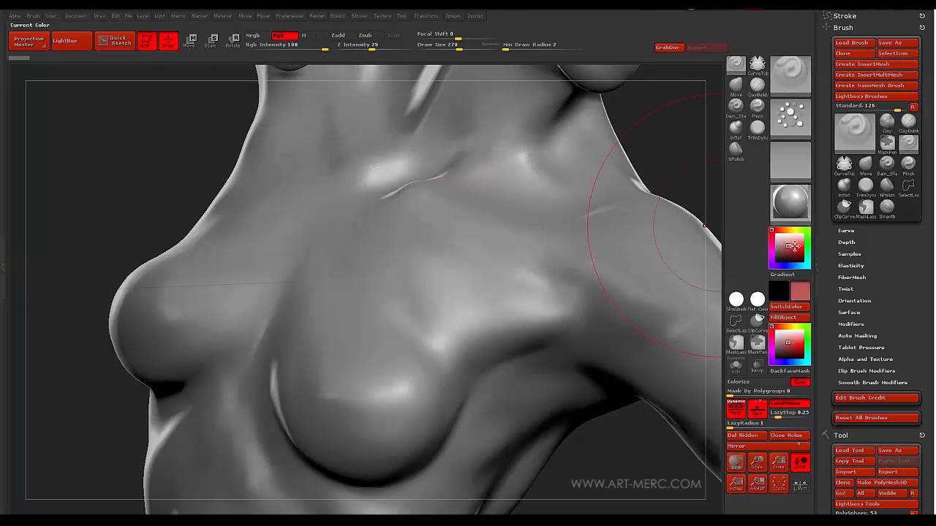
Fill the model with white and the DWrimA material, and subdivide its mesh
{"action": "left_click", "coordinate": [782, 317]}
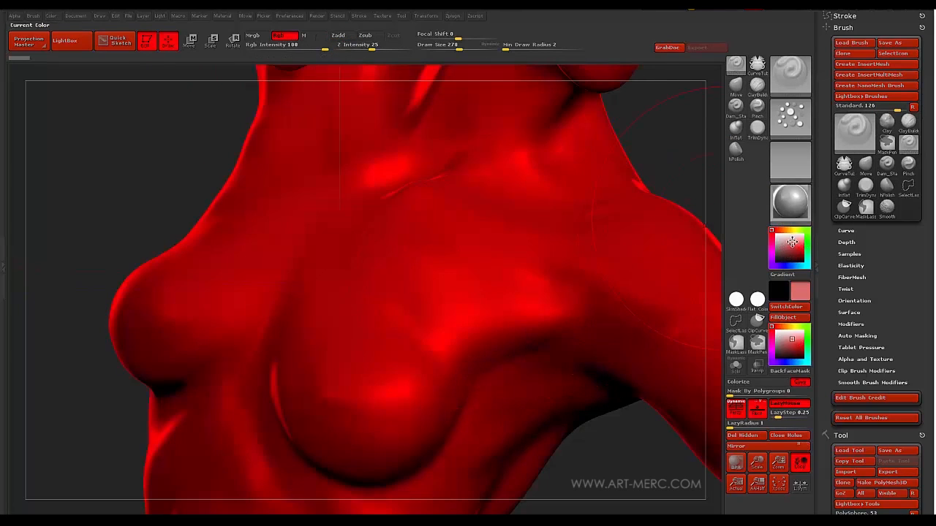
{"action": "key", "text": "ctrl+z"}
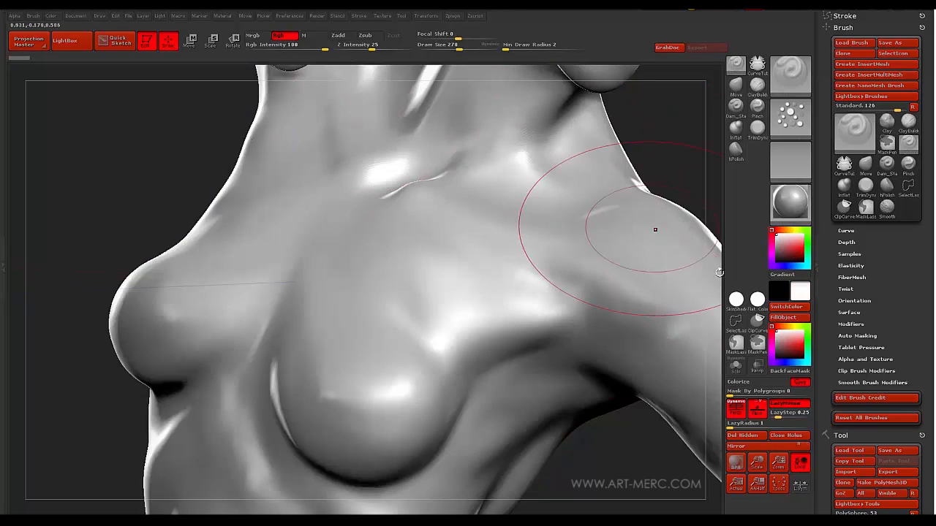
{"action": "left_click", "coordinate": [253, 35]}
{"action": "mouse_move", "coordinate": [791, 209]}
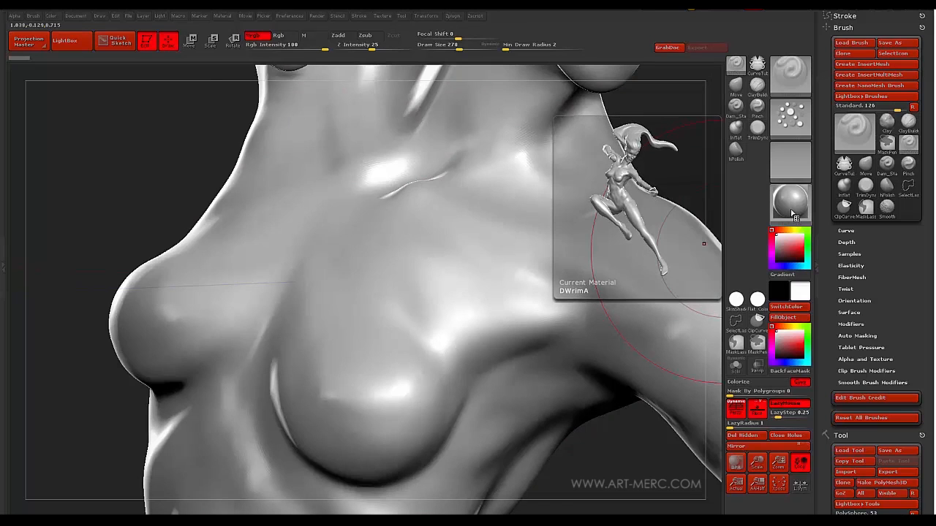
{"action": "key", "text": "ctrl+d"}
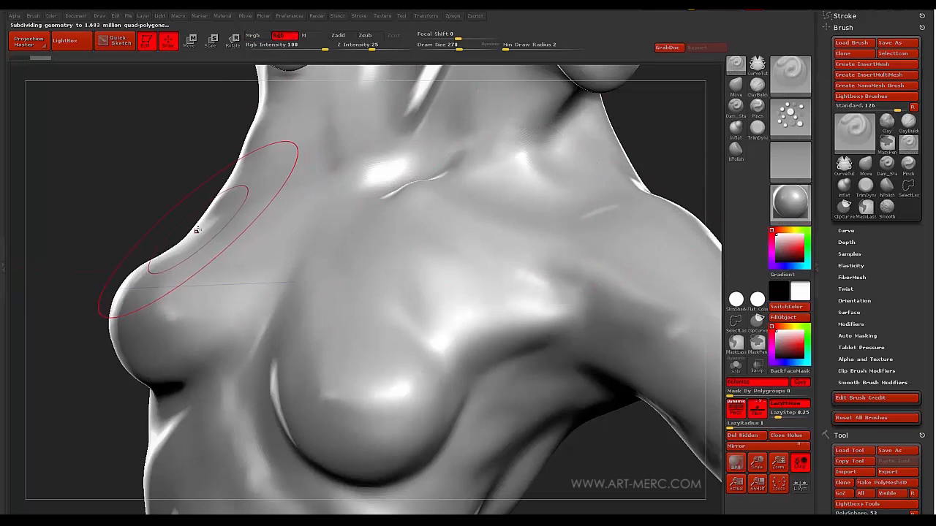
Reduce the Standard brush's draw size to 26 and set its stroke type to FreeHand
{"action": "key", "text": "s"}
{"action": "left_click_drag", "start_coordinate": [196, 231], "coordinate": [138, 213]}
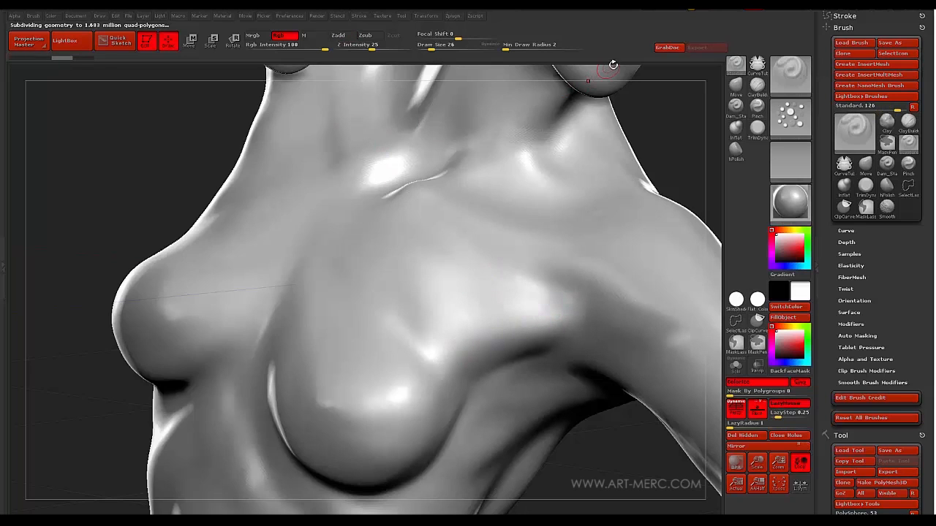
{"action": "left_click", "coordinate": [777, 119]}
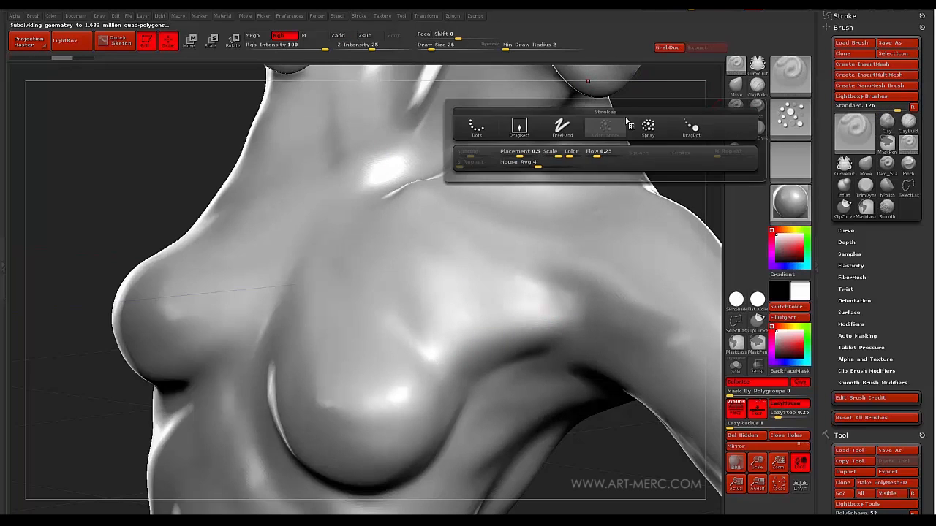
{"action": "left_click", "coordinate": [561, 127]}
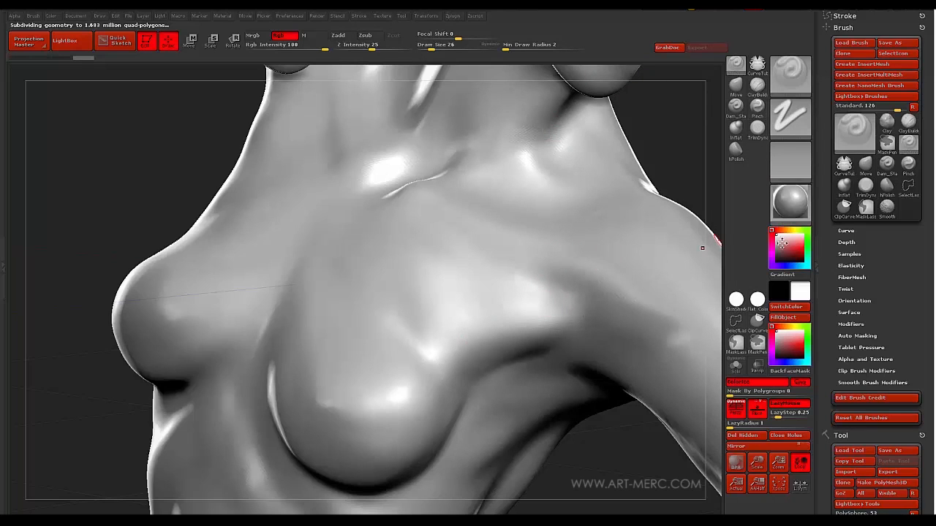
Paint a dark red line with three short cross strokes along the chest muscle towards the armpit
{"action": "left_click", "coordinate": [797, 250]}
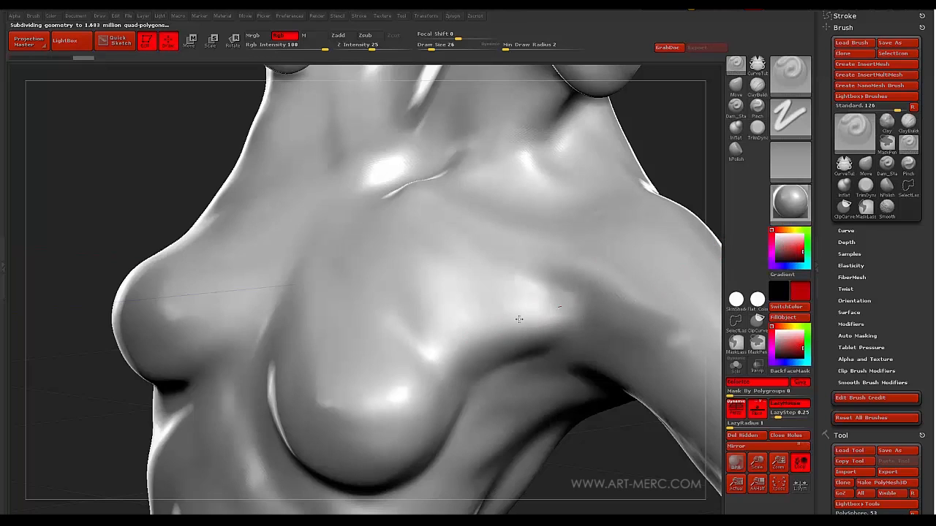
{"action": "left_click_drag", "start_coordinate": [518, 318], "coordinate": [432, 366]}
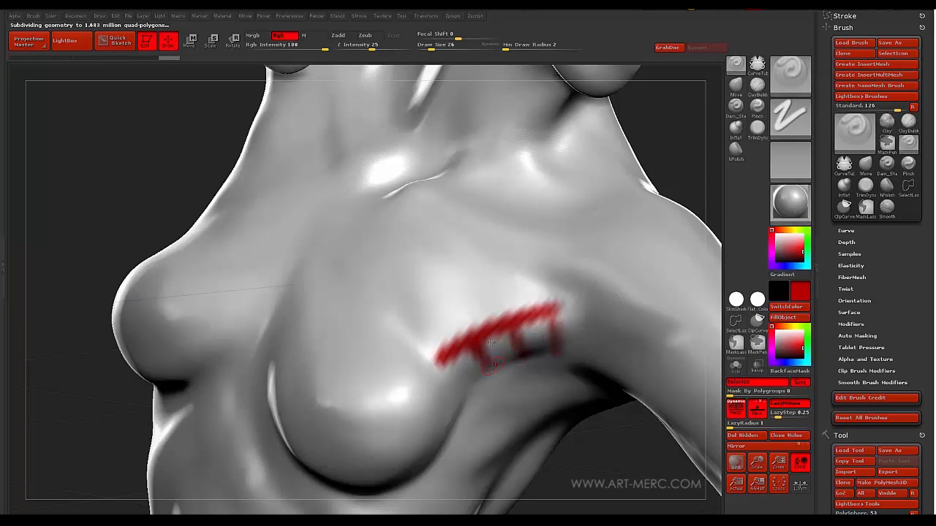
{"action": "left_click_drag", "start_coordinate": [161, 196], "coordinate": [318, 199]}
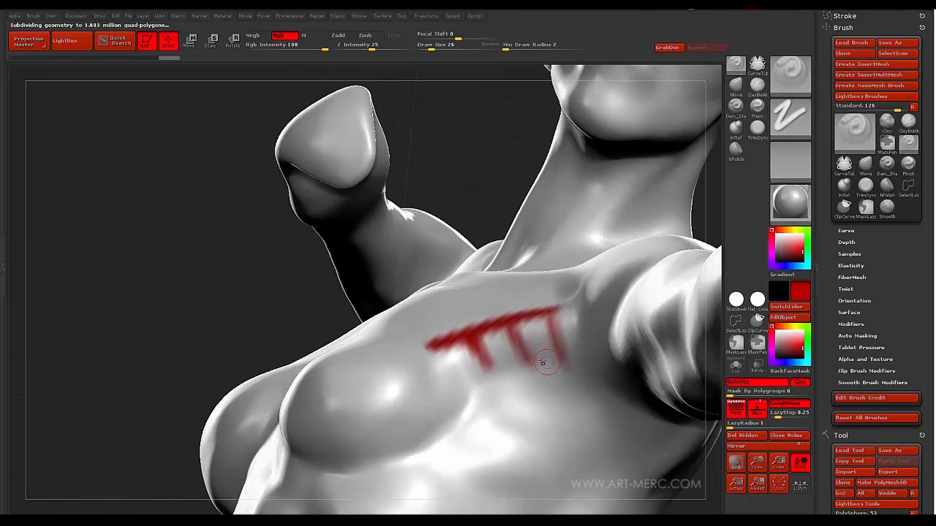
Undo the dark red line and cross strokes painted along the chest muscle
{"action": "left_click_drag", "start_coordinate": [253, 277], "coordinate": [274, 308]}
{"action": "key", "text": "ctrl+z"}
{"action": "key", "text": "ctrl+z"}
{"action": "key", "text": "ctrl+z"}
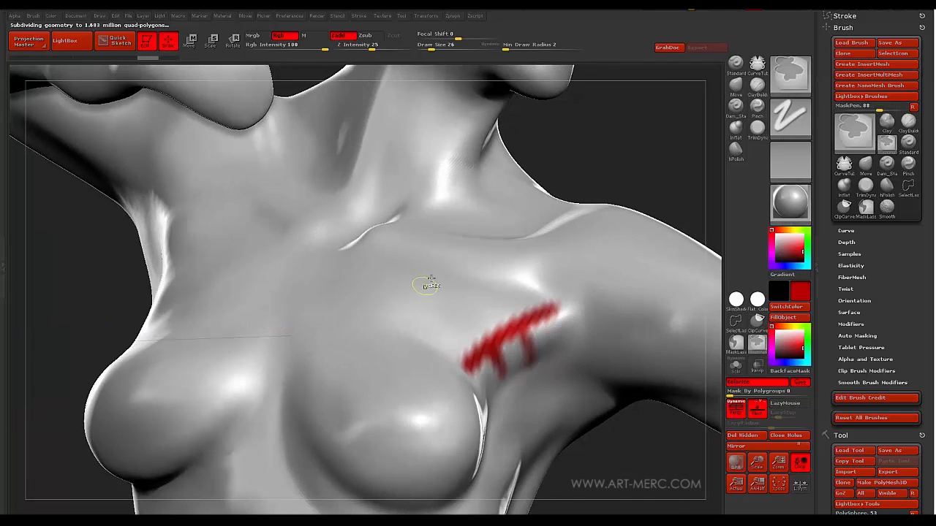
{"action": "key", "text": "ctrl+z"}
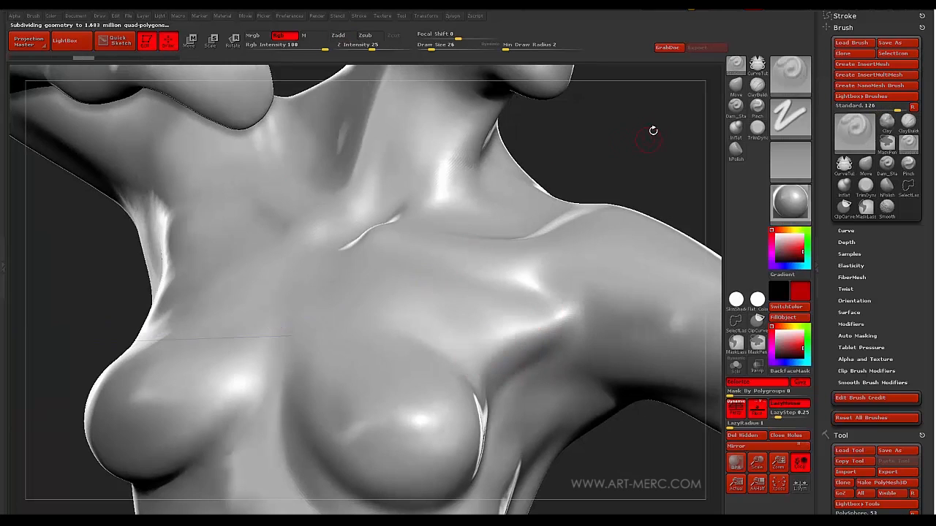
Activate the Inflat brush and set its draw size to 197 and Z Intensity to 52
{"action": "left_click_drag", "start_coordinate": [653, 130], "coordinate": [651, 137]}
{"action": "left_click", "coordinate": [735, 128]}
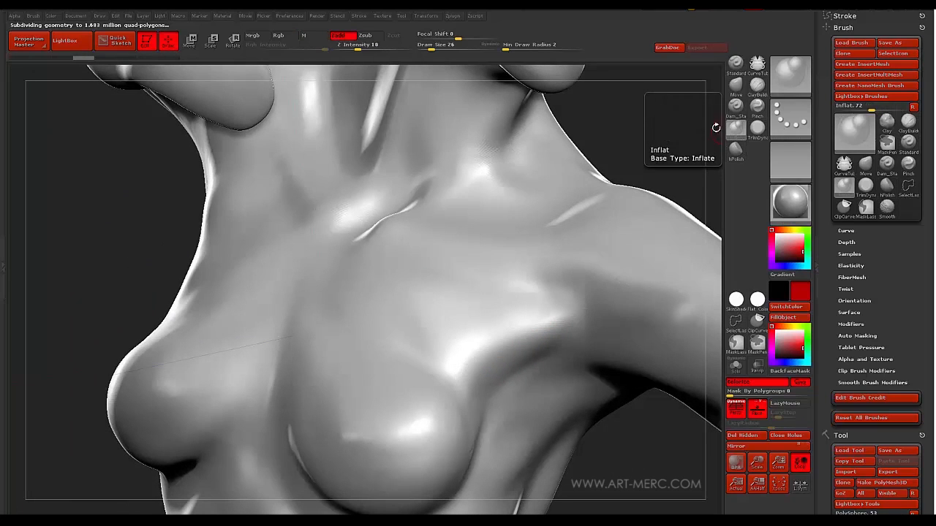
{"action": "key", "text": "s"}
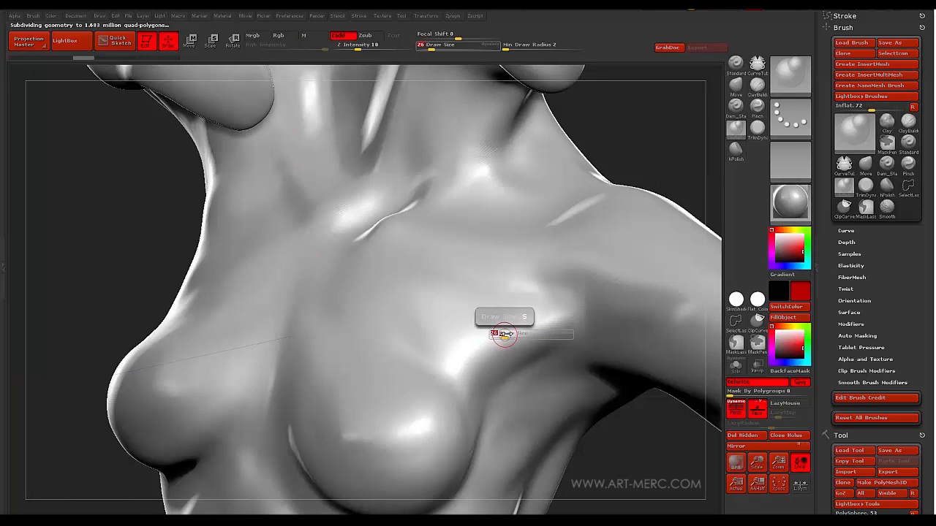
{"action": "mouse_move", "coordinate": [505, 334]}
{"action": "left_mouse_down"}
{"action": "mouse_move", "coordinate": [545, 334]}
{"action": "mouse_move", "coordinate": [529, 328]}
{"action": "left_mouse_up"}
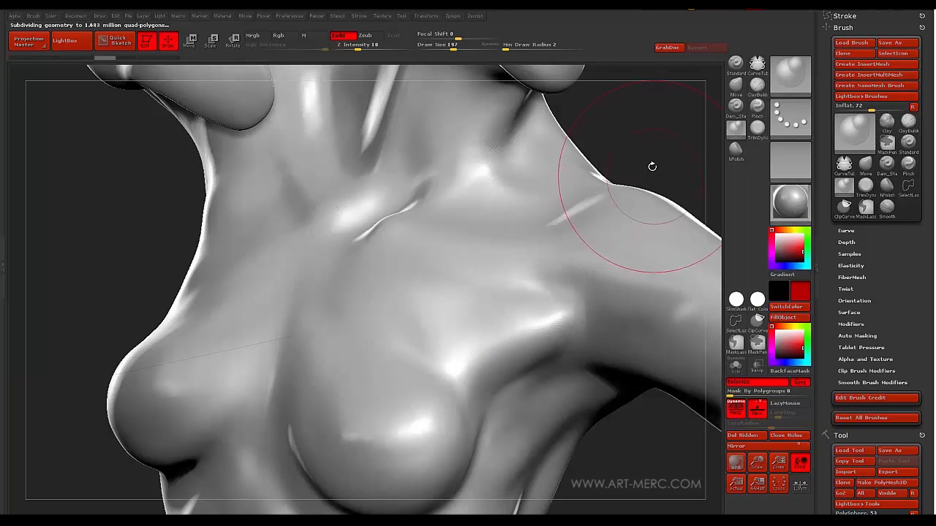
{"action": "left_click_drag", "start_coordinate": [651, 166], "coordinate": [635, 173]}
{"action": "key", "text": "ctrl+z"}
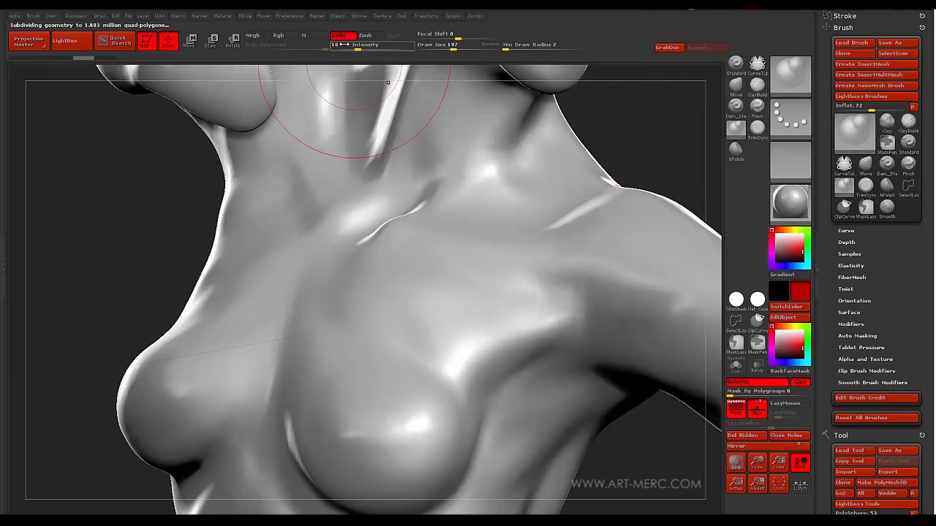
{"action": "left_click_drag", "start_coordinate": [344, 45], "coordinate": [391, 48]}
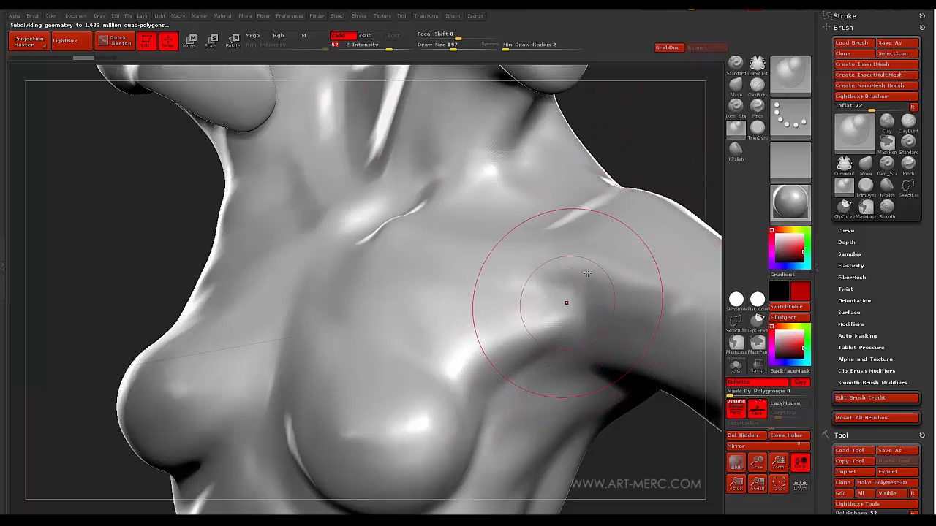
Try to inflate the front of the armpit where the chest muscle meets the upper arm
{"action": "left_click_drag", "start_coordinate": [669, 173], "coordinate": [654, 208]}
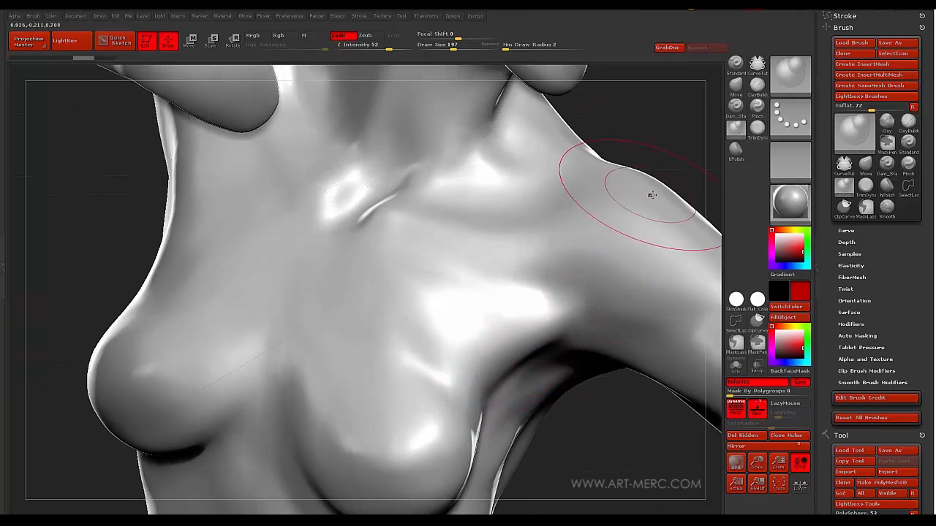
{"action": "key", "text": "ctrl+d"}
{"action": "mouse_move", "coordinate": [666, 158]}
{"action": "left_mouse_down"}
{"action": "mouse_move", "coordinate": [675, 149]}
{"action": "mouse_move", "coordinate": [666, 152]}
{"action": "left_mouse_up"}
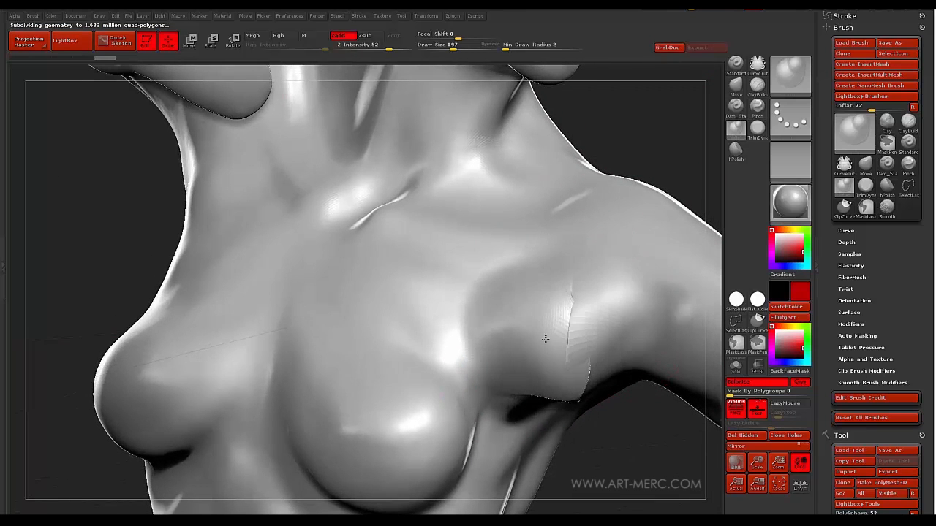
{"action": "mouse_move", "coordinate": [680, 187]}
{"action": "left_mouse_down"}
{"action": "mouse_move", "coordinate": [649, 182]}
{"action": "mouse_move", "coordinate": [597, 280]}
{"action": "left_mouse_up"}
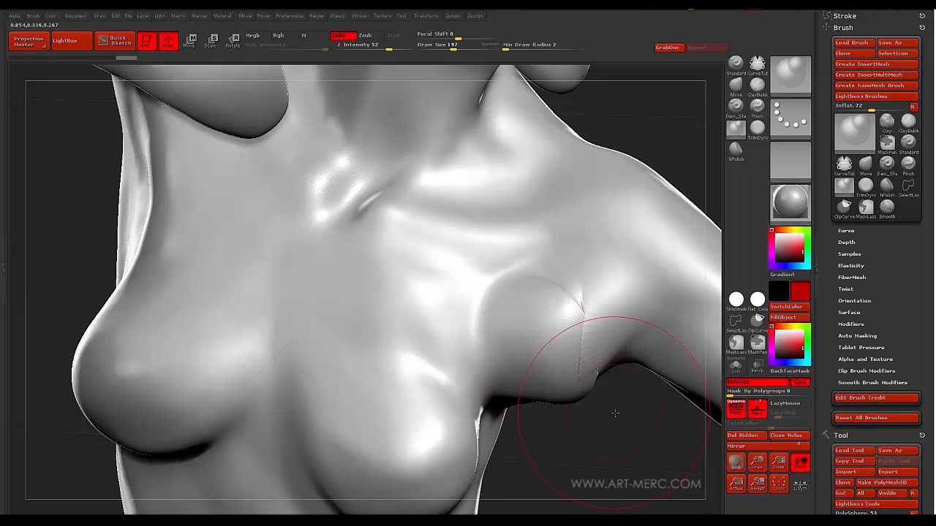
{"action": "mouse_move", "coordinate": [615, 413]}
{"action": "left_mouse_down"}
{"action": "mouse_move", "coordinate": [606, 415]}
{"action": "mouse_move", "coordinate": [615, 419]}
{"action": "left_mouse_up"}
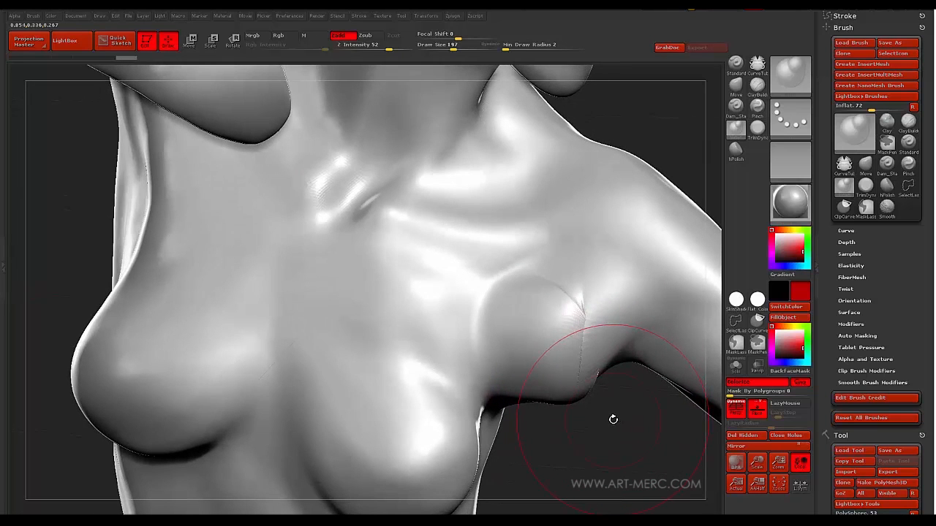
{"action": "key", "text": "ctrl+d"}
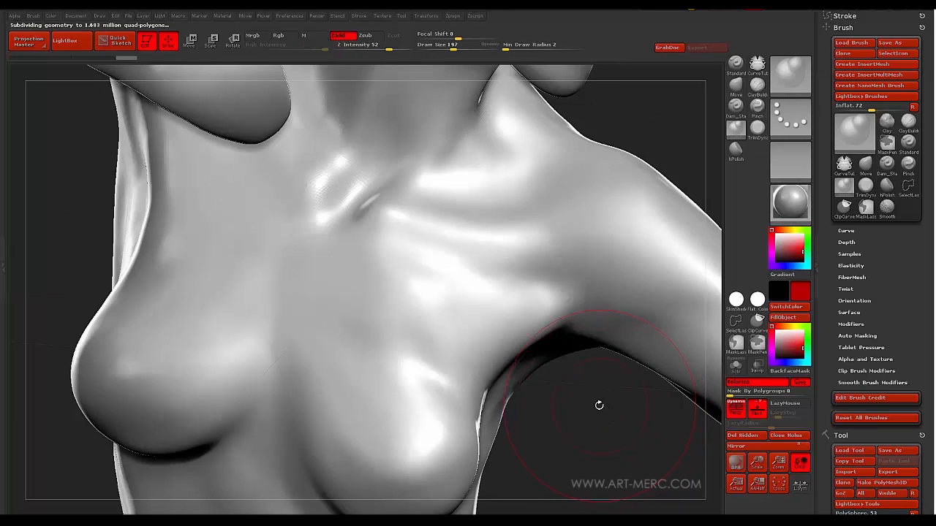
Try another Inflat stroke on the chest-to-arm junction and undo it
{"action": "left_click_drag", "start_coordinate": [599, 405], "coordinate": [597, 329]}
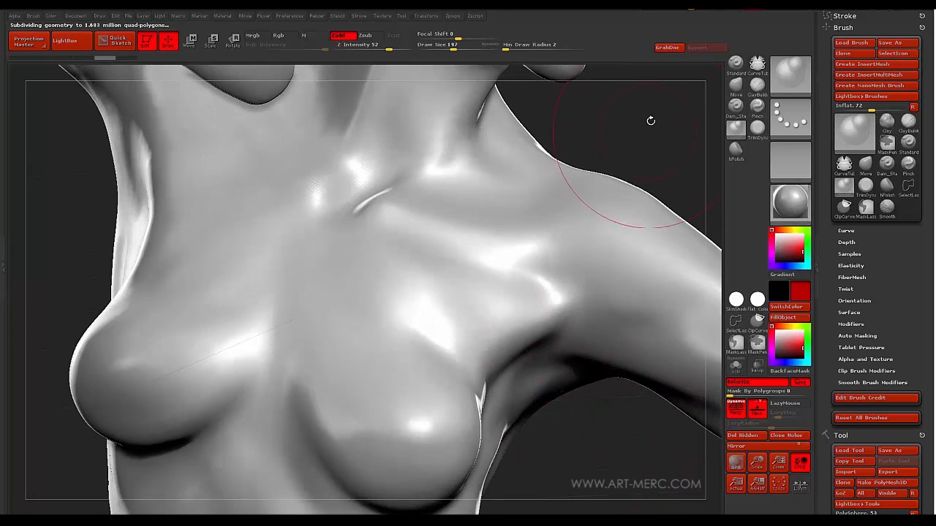
{"action": "mouse_move", "coordinate": [651, 120]}
{"action": "left_mouse_down"}
{"action": "mouse_move", "coordinate": [656, 144]}
{"action": "mouse_move", "coordinate": [612, 120]}
{"action": "mouse_move", "coordinate": [629, 136]}
{"action": "mouse_move", "coordinate": [647, 126]}
{"action": "mouse_move", "coordinate": [659, 156]}
{"action": "mouse_move", "coordinate": [533, 261]}
{"action": "left_mouse_up"}
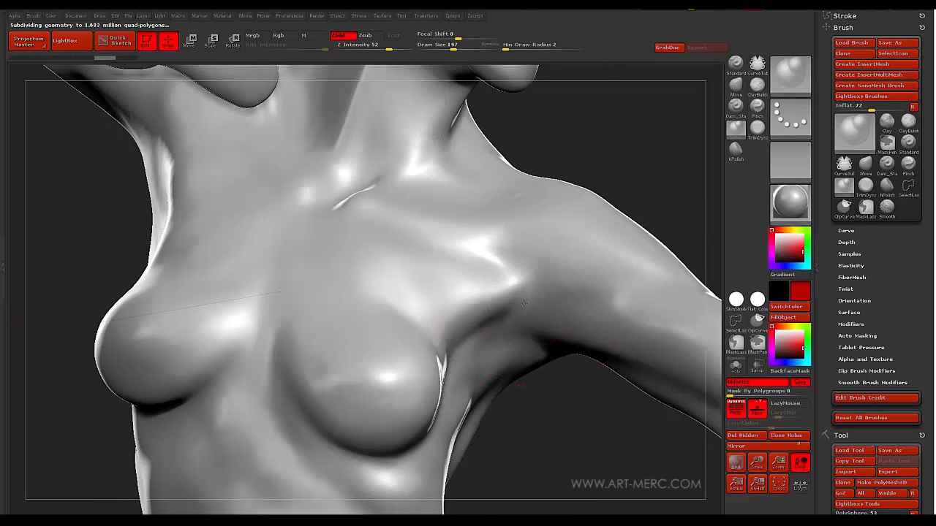
{"action": "left_click_drag", "start_coordinate": [523, 303], "coordinate": [599, 207]}
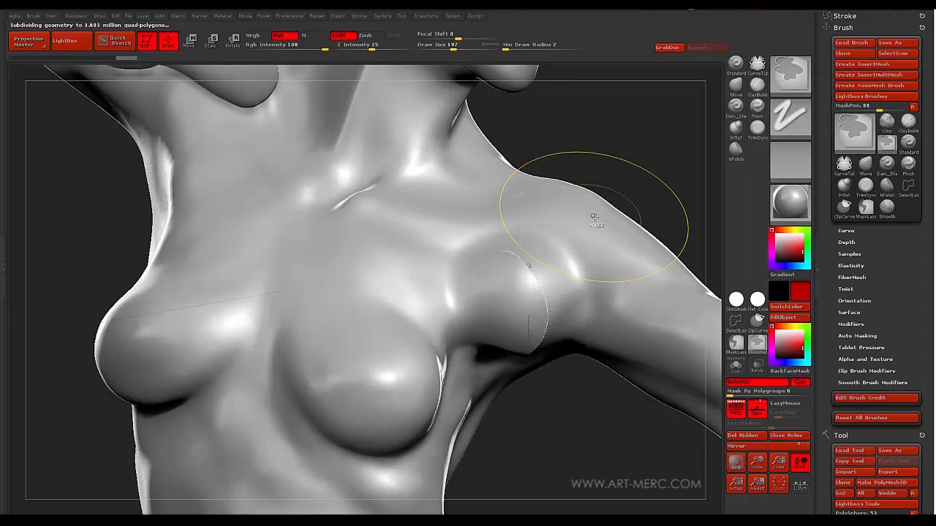
{"action": "key", "text": "ctrl+z"}
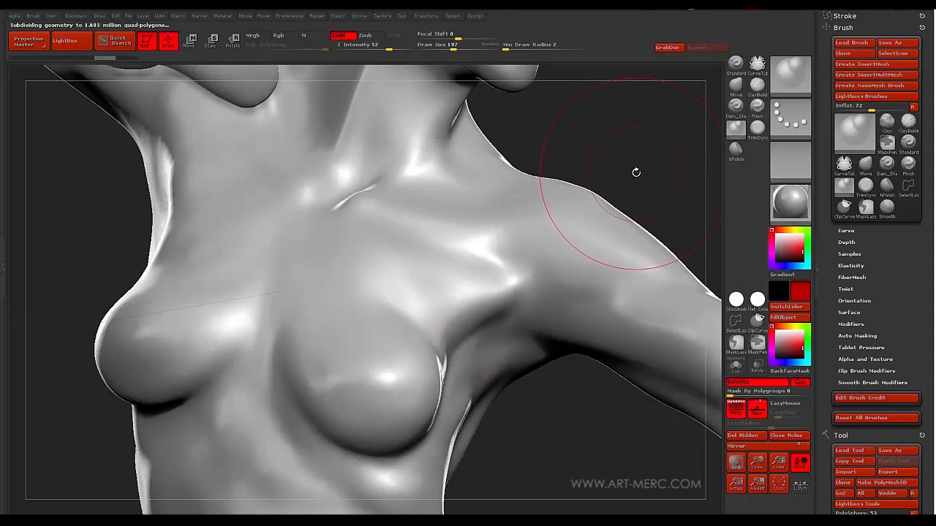
Restore the inflated bulge at the armpit, smooth its crease, and undo the changes
{"action": "left_click_drag", "start_coordinate": [637, 168], "coordinate": [639, 169]}
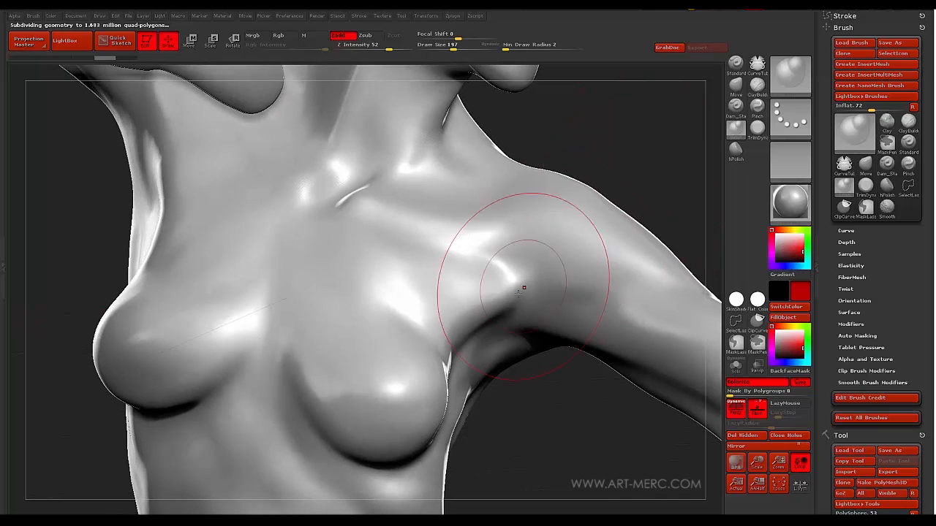
{"action": "key", "text": "ctrl+shift+z"}
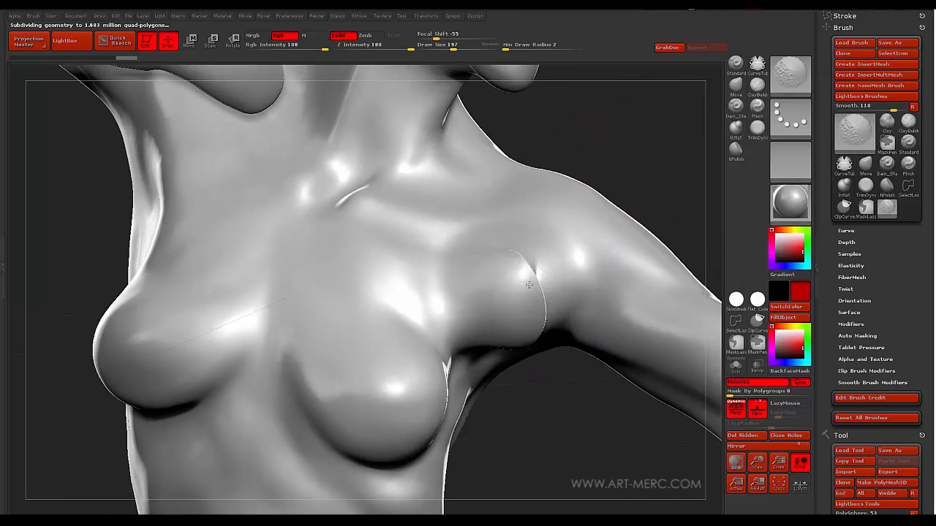
{"action": "left_click_drag", "start_coordinate": [627, 167], "coordinate": [606, 191]}
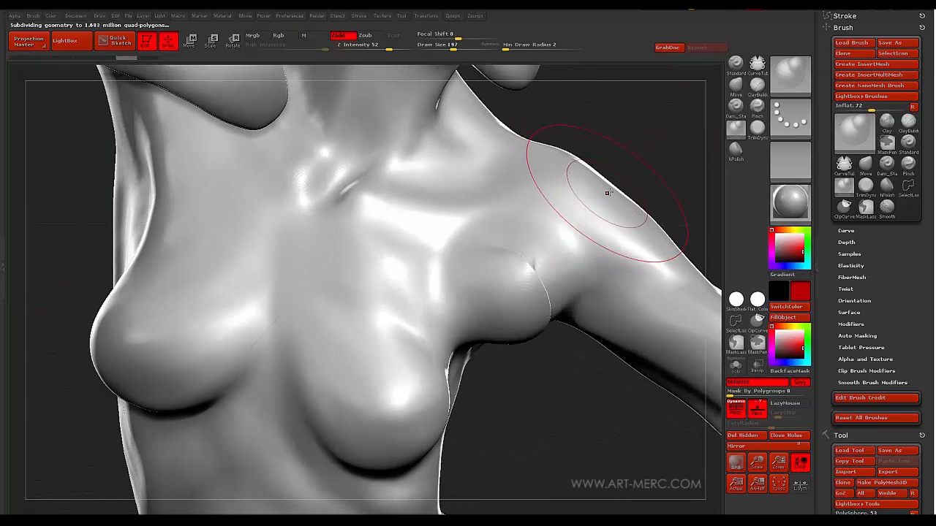
{"action": "key", "text": "ctrl+z"}
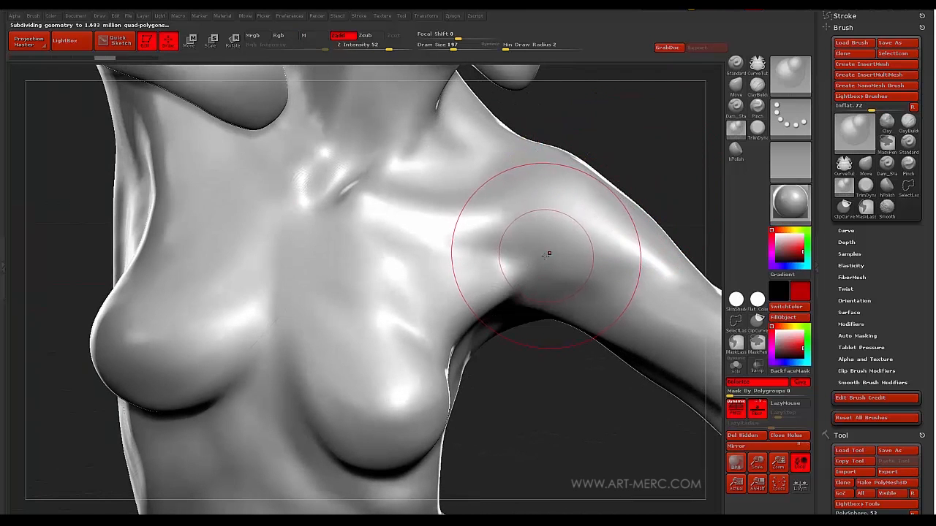
Activate the Magnify brush and try it on the area between the chest muscle and upper arm
{"action": "key", "text": "b"}
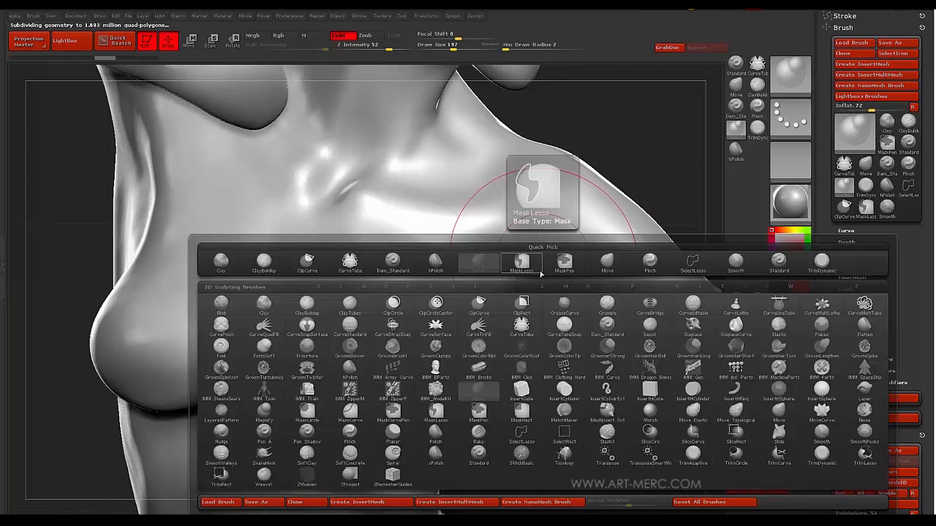
{"action": "key", "text": "m"}
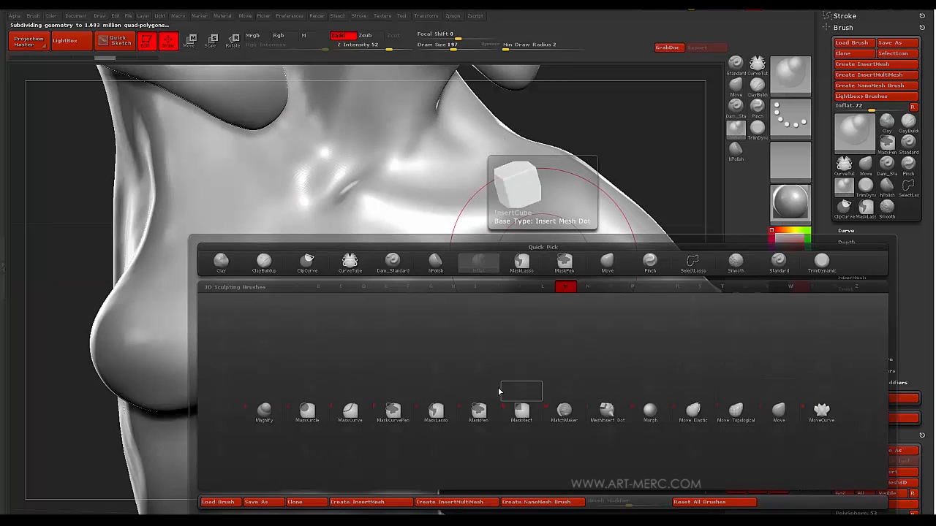
{"action": "left_click", "coordinate": [263, 414]}
{"action": "mouse_move", "coordinate": [636, 173]}
{"action": "left_mouse_down"}
{"action": "mouse_move", "coordinate": [632, 153]}
{"action": "mouse_move", "coordinate": [539, 272]}
{"action": "left_mouse_up"}
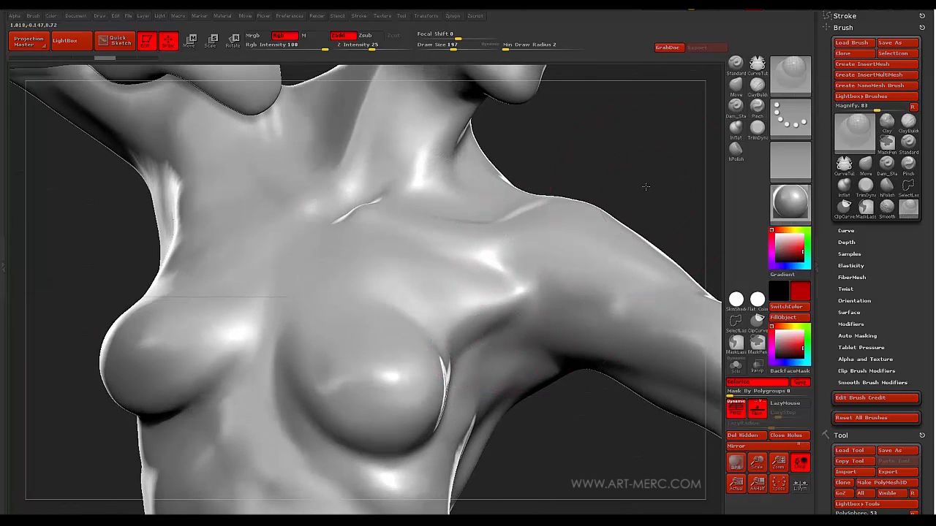
{"action": "mouse_move", "coordinate": [649, 190]}
{"action": "left_mouse_down"}
{"action": "mouse_move", "coordinate": [508, 317]}
{"action": "mouse_move", "coordinate": [533, 308]}
{"action": "left_mouse_up"}
{"action": "key", "text": "ctrl+d"}
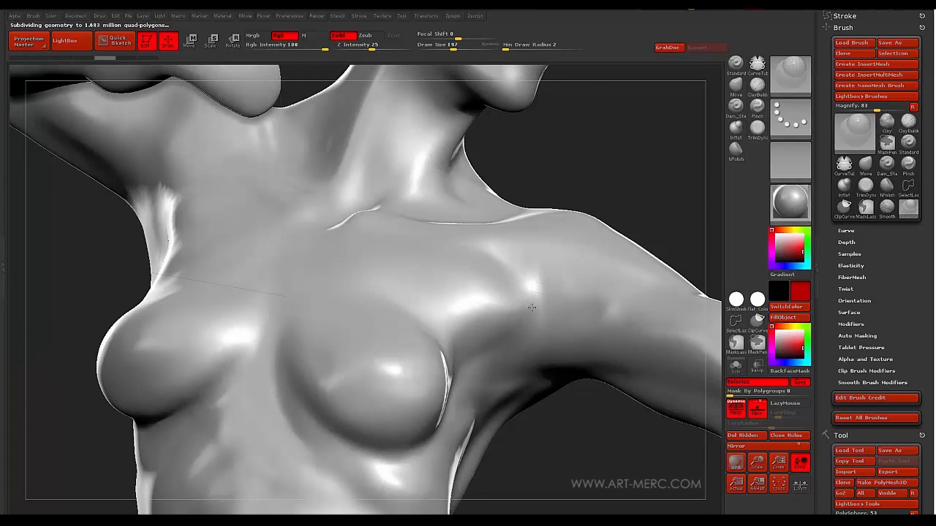
{"action": "mouse_move", "coordinate": [629, 169]}
{"action": "left_mouse_down"}
{"action": "mouse_move", "coordinate": [515, 313]}
{"action": "mouse_move", "coordinate": [529, 316]}
{"action": "mouse_move", "coordinate": [506, 339]}
{"action": "mouse_move", "coordinate": [634, 189]}
{"action": "mouse_move", "coordinate": [624, 198]}
{"action": "mouse_move", "coordinate": [620, 181]}
{"action": "mouse_move", "coordinate": [641, 180]}
{"action": "left_mouse_up"}
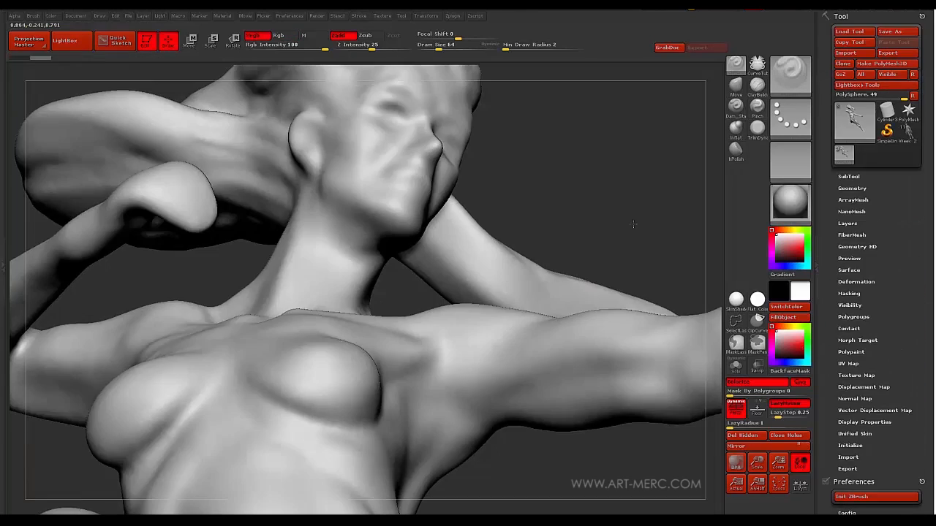
Append a Plane3D and a Sphere3D as new subtools to the figure
{"action": "left_click_drag", "start_coordinate": [713, 241], "coordinate": [705, 190]}
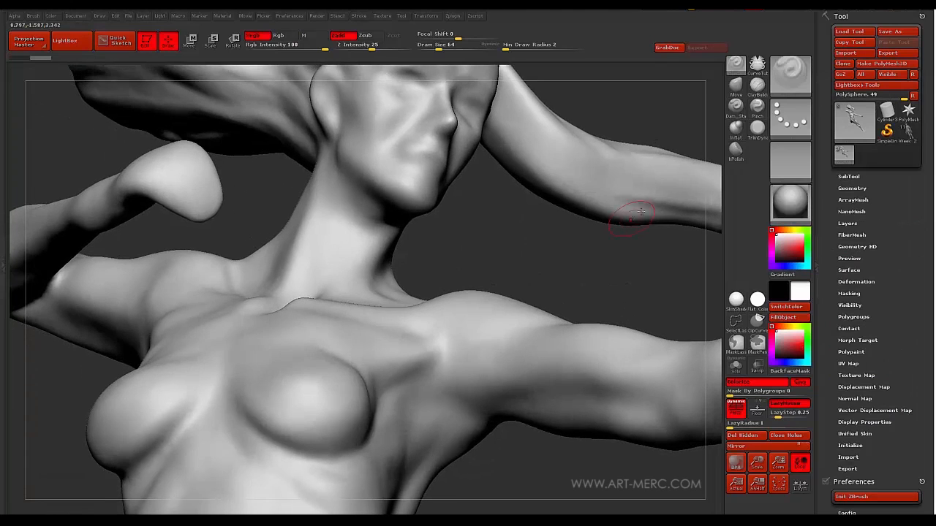
{"action": "left_click", "coordinate": [848, 176]}
{"action": "left_click", "coordinate": [877, 412]}
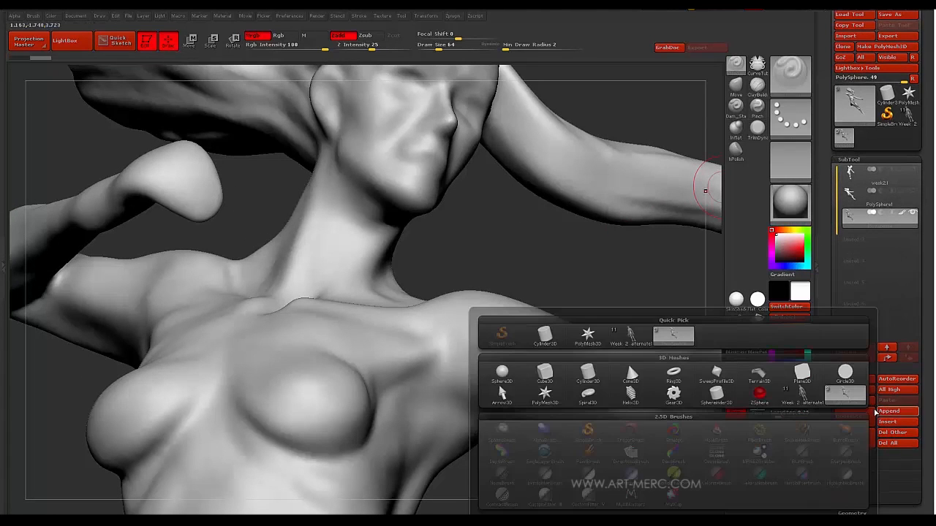
{"action": "left_click", "coordinate": [802, 375]}
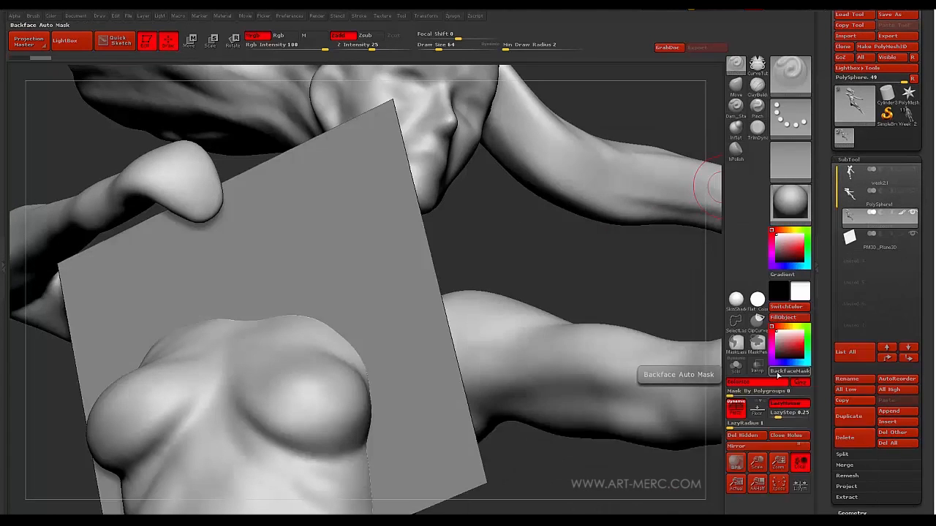
{"action": "left_click_drag", "start_coordinate": [671, 289], "coordinate": [714, 299]}
{"action": "left_click", "coordinate": [888, 411]}
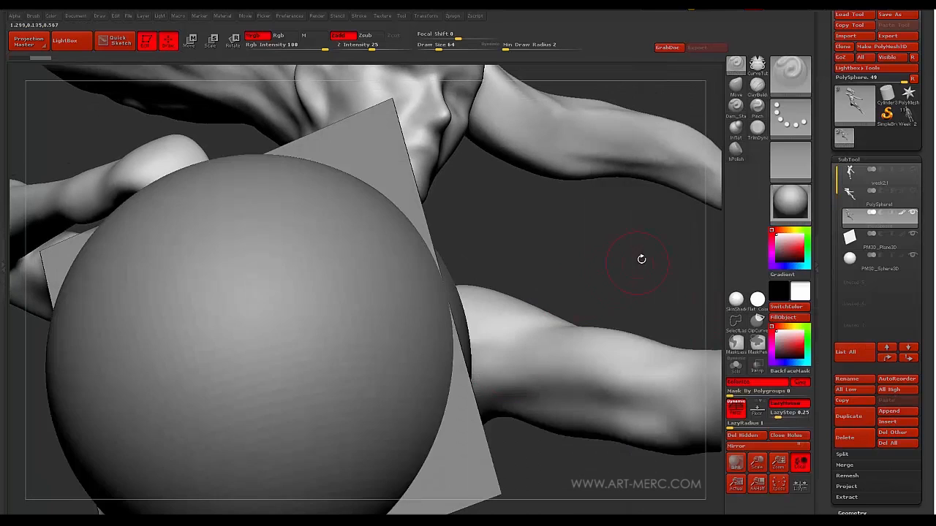
Make the plane the active subtool and subdivide its mesh twice
{"action": "left_click", "coordinate": [856, 236]}
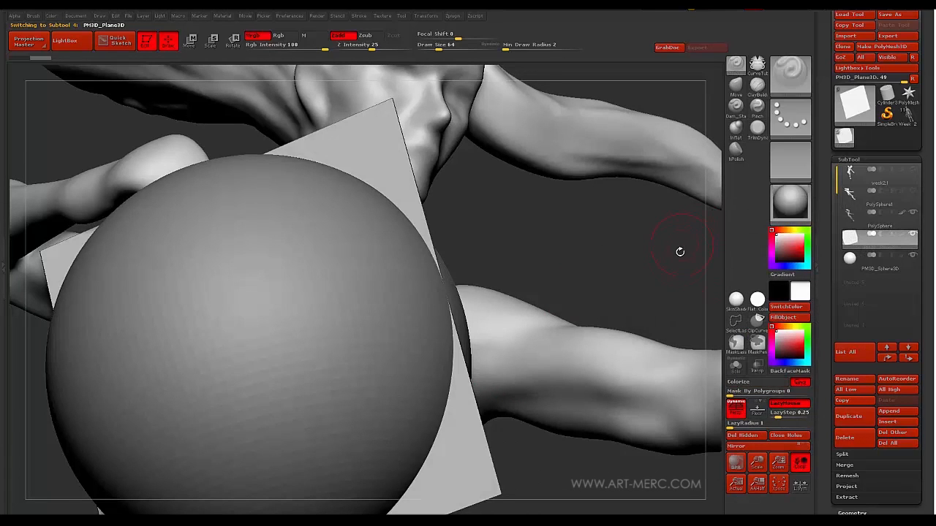
{"action": "left_click_drag", "start_coordinate": [650, 263], "coordinate": [555, 293]}
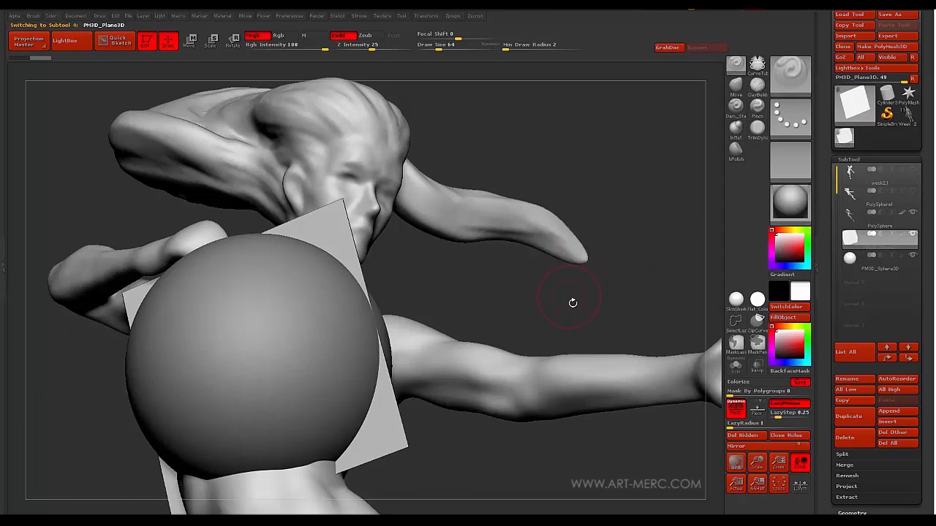
{"action": "key", "text": "ctrl+d"}
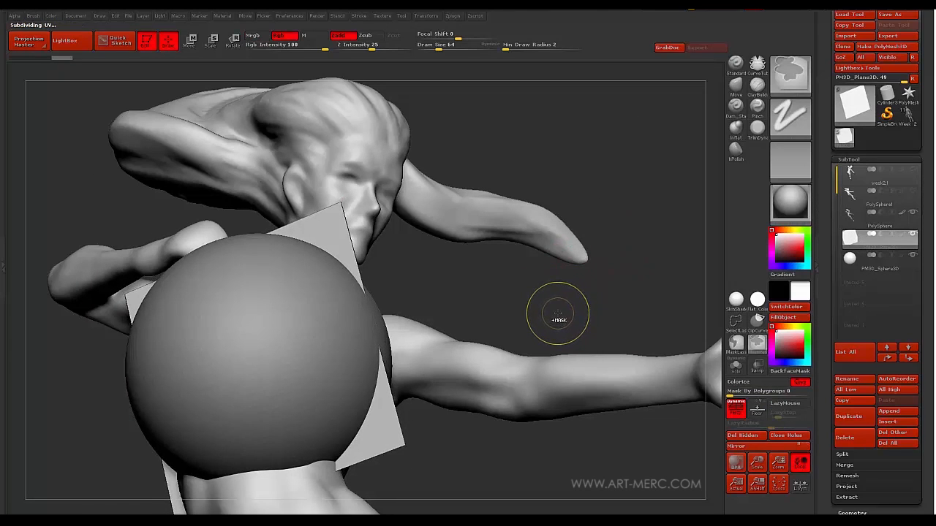
{"action": "key", "text": "ctrl+d"}
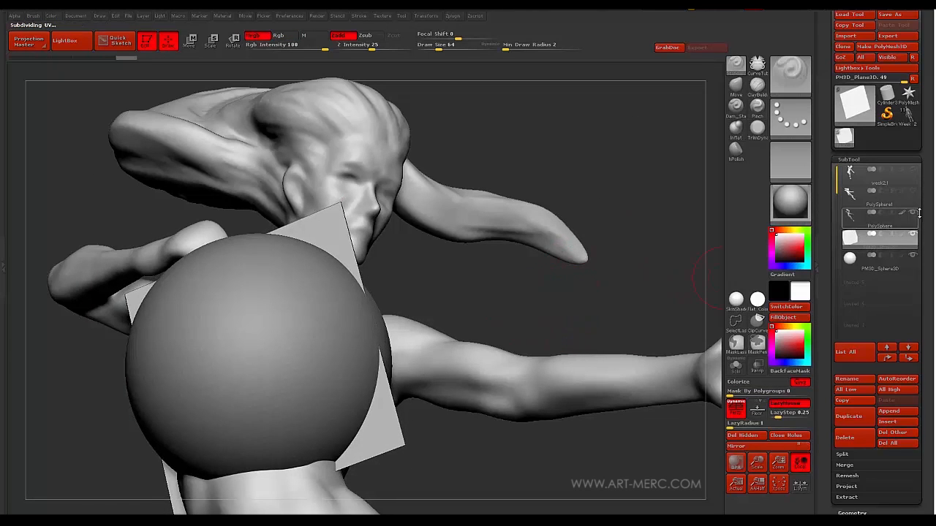
Hide the figure's PolySphere subtool and make the sphere the active subtool, seen straight on and framed
{"action": "left_click", "coordinate": [913, 213]}
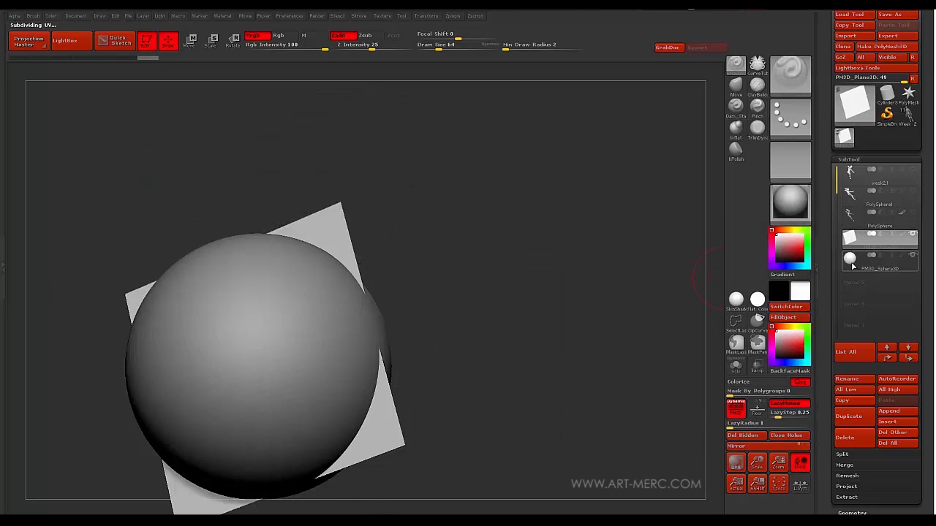
{"action": "left_click", "coordinate": [852, 266]}
{"action": "left_click_drag", "start_coordinate": [710, 266], "coordinate": [556, 299], "text": "shift"}
{"action": "key", "text": "f"}
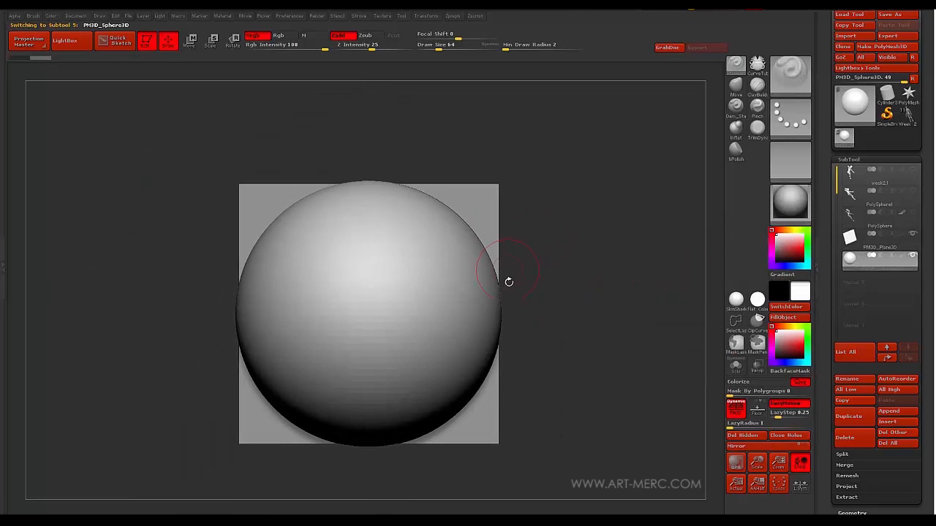
Scale the sphere down to a small ball centred in front of the plane
{"action": "key", "text": "e"}
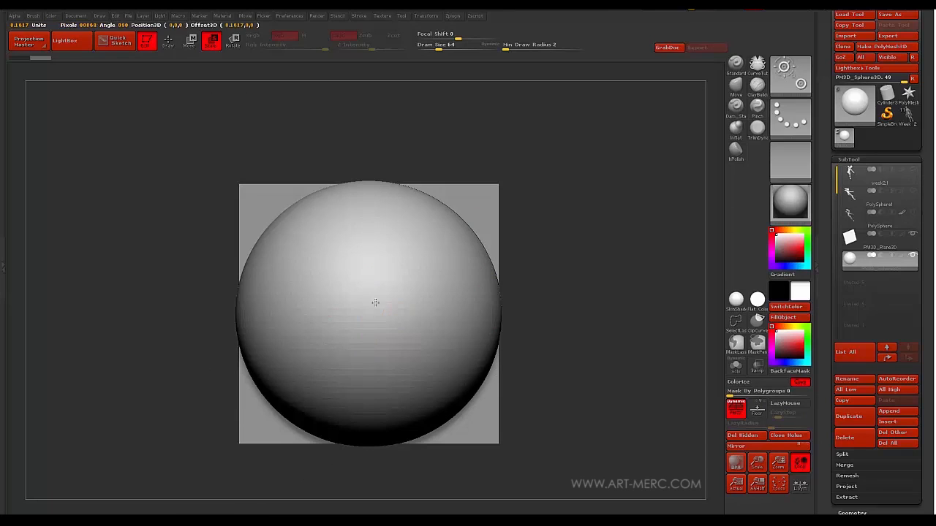
{"action": "left_click_drag", "start_coordinate": [624, 306], "coordinate": [319, 382], "text": "shift"}
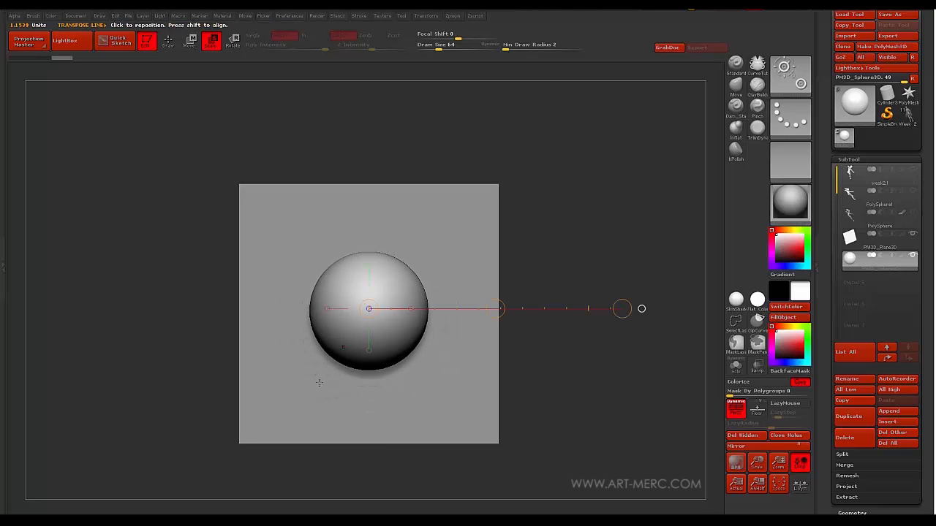
{"action": "key", "text": "ctrl+shift+z"}
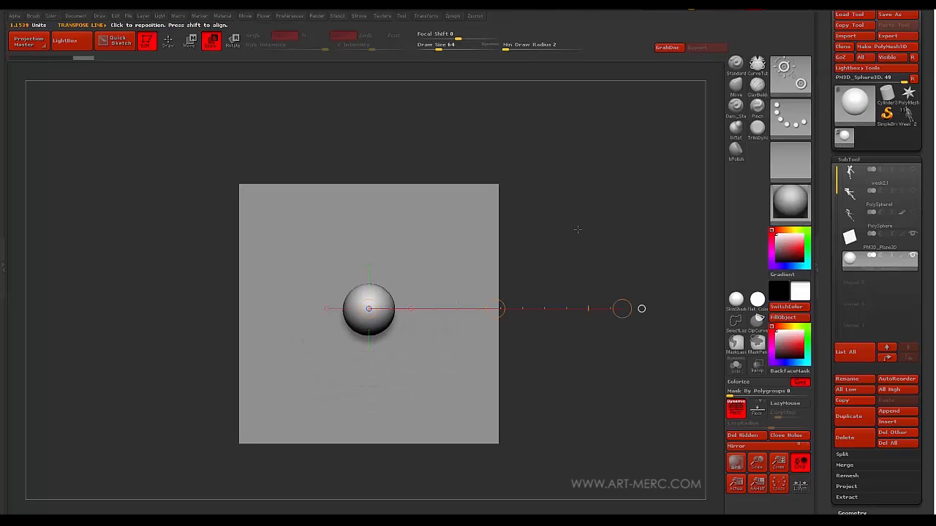
Lay a Move transpose line from the sphere's centre straight away from the plane in side view, and turn perspective off
{"action": "left_click_drag", "start_coordinate": [583, 246], "coordinate": [354, 215]}
{"action": "key", "text": "q"}
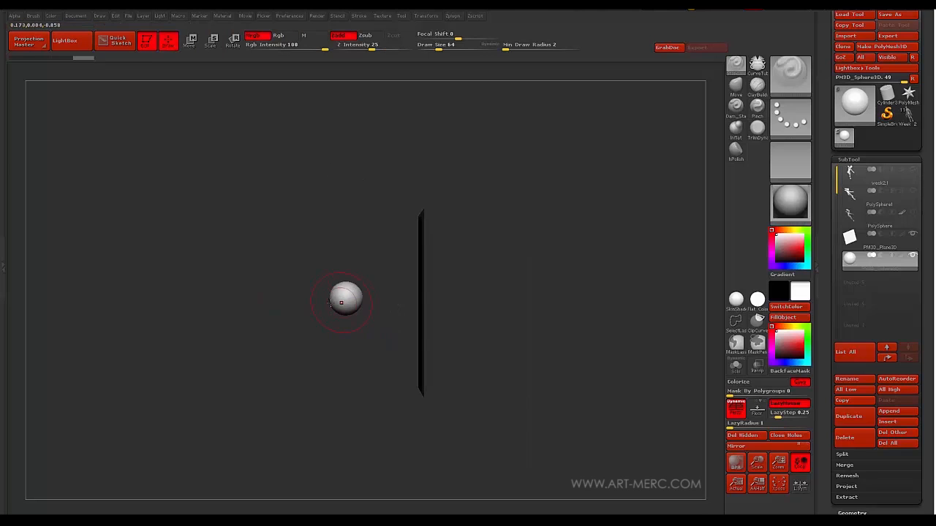
{"action": "key", "text": "w"}
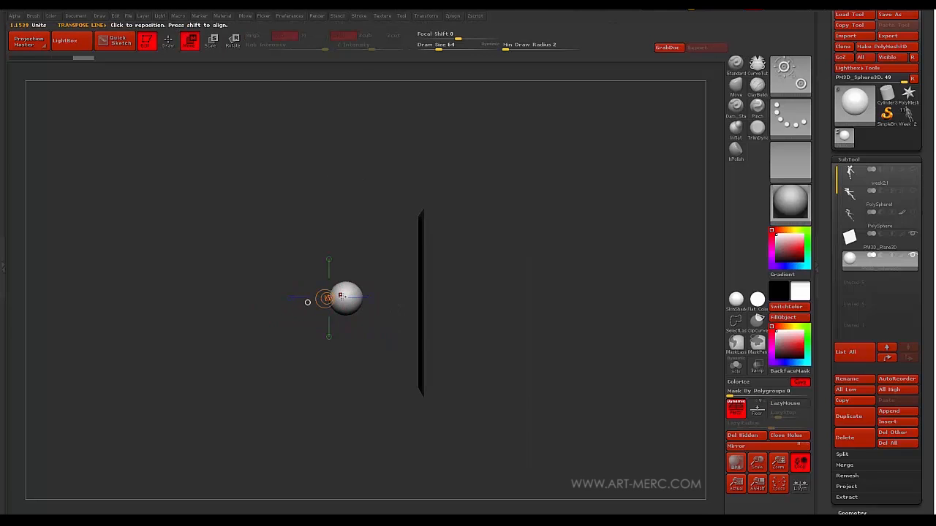
{"action": "left_click_drag", "start_coordinate": [340, 295], "coordinate": [161, 296]}
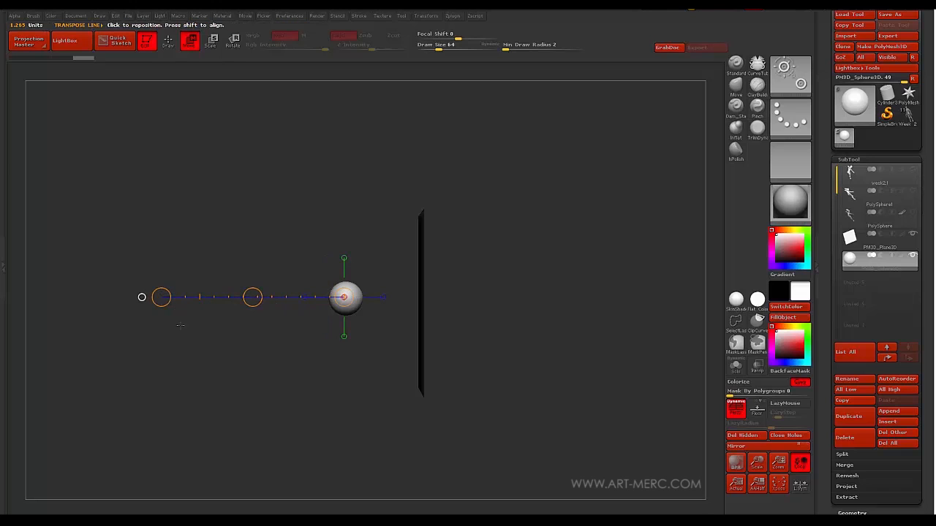
{"action": "key", "text": "p"}
{"action": "left_click_drag", "start_coordinate": [208, 350], "coordinate": [273, 358], "text": "alt"}
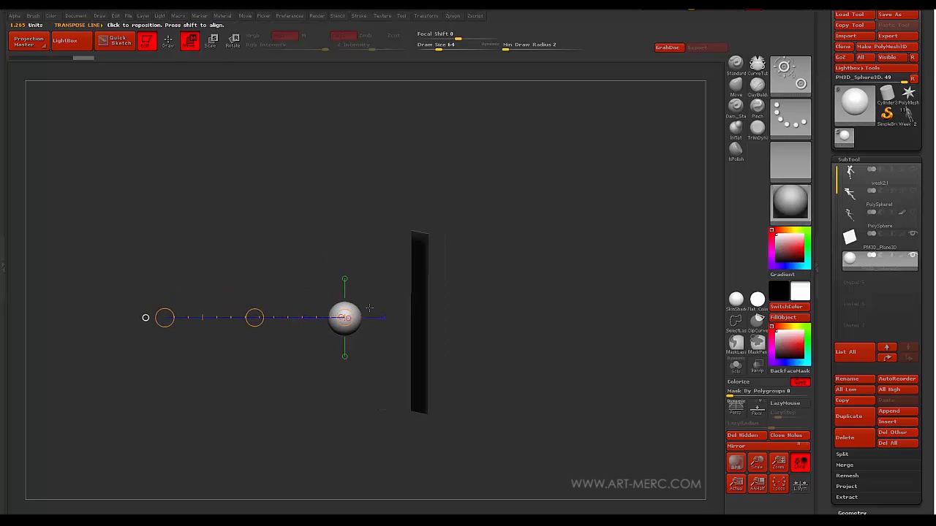
{"action": "left_click_drag", "start_coordinate": [340, 233], "coordinate": [395, 257]}
Make the plane the active subtool and turn on Double in its display properties so both faces are shown
{"action": "left_click", "coordinate": [401, 259], "text": "alt"}
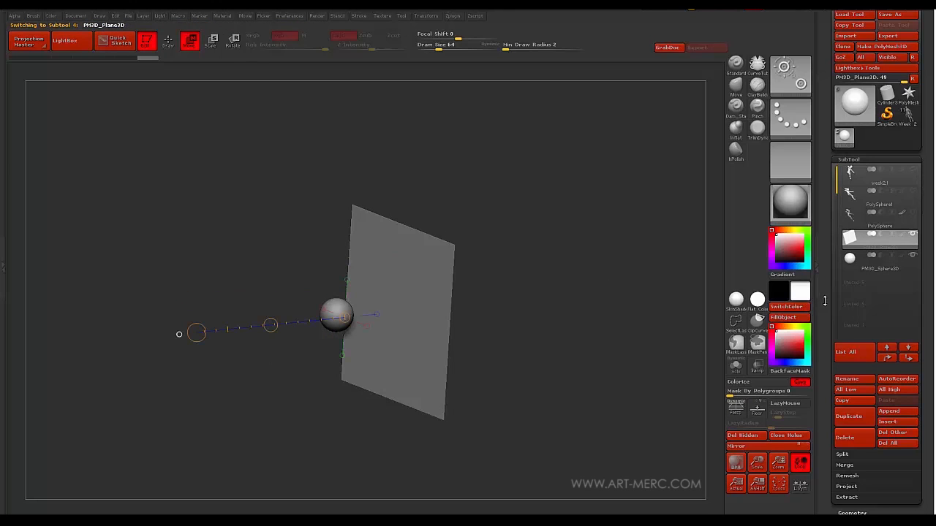
{"action": "left_click_drag", "start_coordinate": [824, 300], "coordinate": [857, 215]}
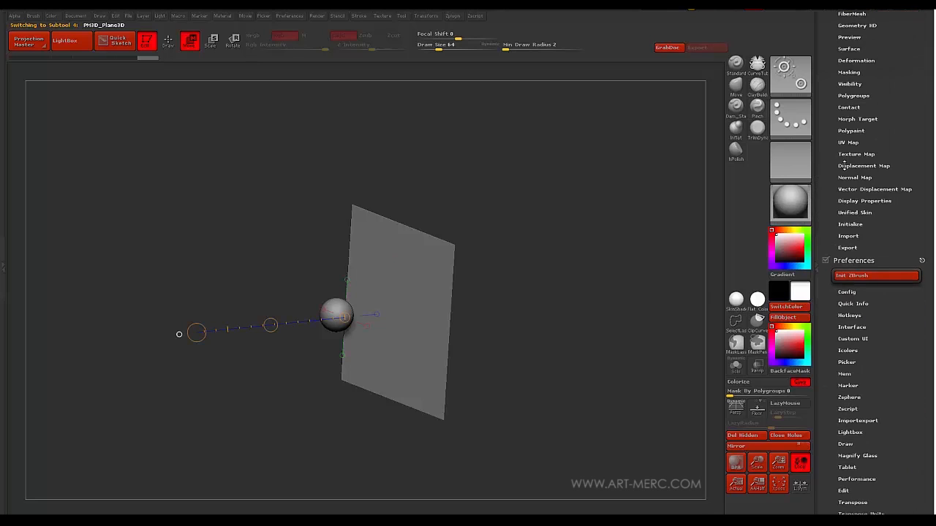
{"action": "left_click", "coordinate": [862, 200]}
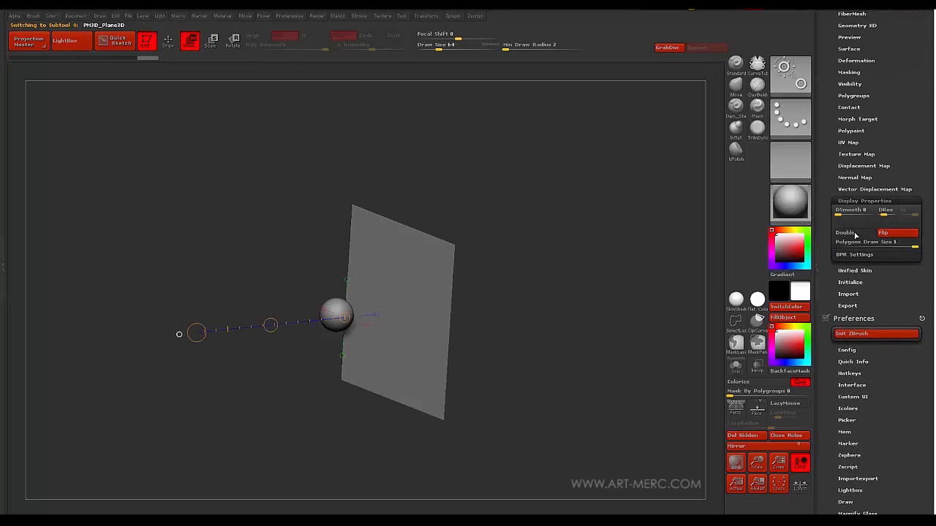
{"action": "left_click_drag", "start_coordinate": [589, 249], "coordinate": [517, 292]}
{"action": "mouse_move", "coordinate": [197, 254]}
{"action": "left_mouse_down"}
{"action": "mouse_move", "coordinate": [266, 300]}
{"action": "mouse_move", "coordinate": [251, 289]}
{"action": "mouse_move", "coordinate": [276, 294]}
{"action": "mouse_move", "coordinate": [272, 303]}
{"action": "mouse_move", "coordinate": [280, 291]}
{"action": "mouse_move", "coordinate": [228, 285]}
{"action": "mouse_move", "coordinate": [215, 293]}
{"action": "mouse_move", "coordinate": [270, 299]}
{"action": "left_mouse_up"}
Return to draw mode and set the brush's draw size to 175
{"action": "key", "text": "q"}
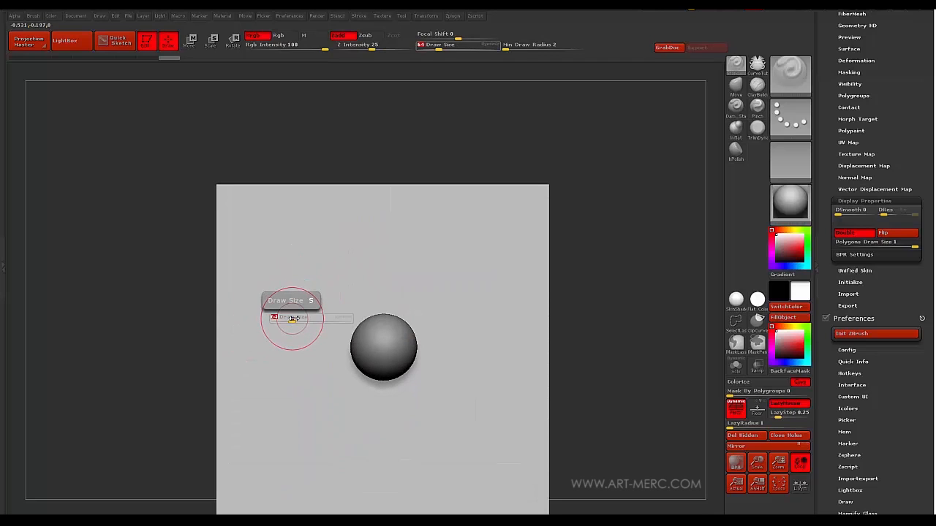
{"action": "left_click_drag", "start_coordinate": [292, 319], "coordinate": [307, 315]}
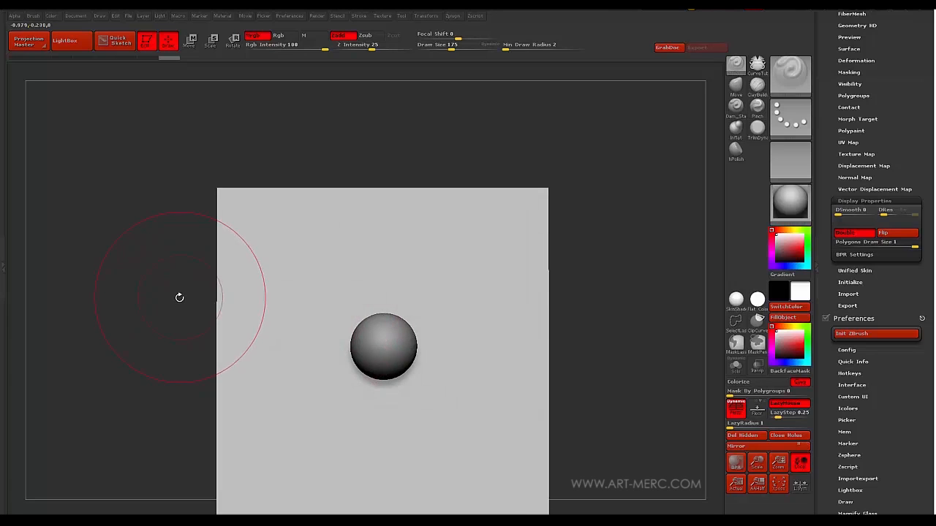
{"action": "mouse_move", "coordinate": [175, 297]}
{"action": "left_mouse_down"}
{"action": "mouse_move", "coordinate": [107, 311]}
{"action": "mouse_move", "coordinate": [173, 307]}
{"action": "mouse_move", "coordinate": [174, 337]}
{"action": "mouse_move", "coordinate": [202, 284]}
{"action": "mouse_move", "coordinate": [197, 341]}
{"action": "mouse_move", "coordinate": [250, 337]}
{"action": "mouse_move", "coordinate": [240, 340]}
{"action": "left_mouse_up"}
Make the sphere the active subtool and shift it slightly along its transpose line toward the plane
{"action": "key", "text": "w"}
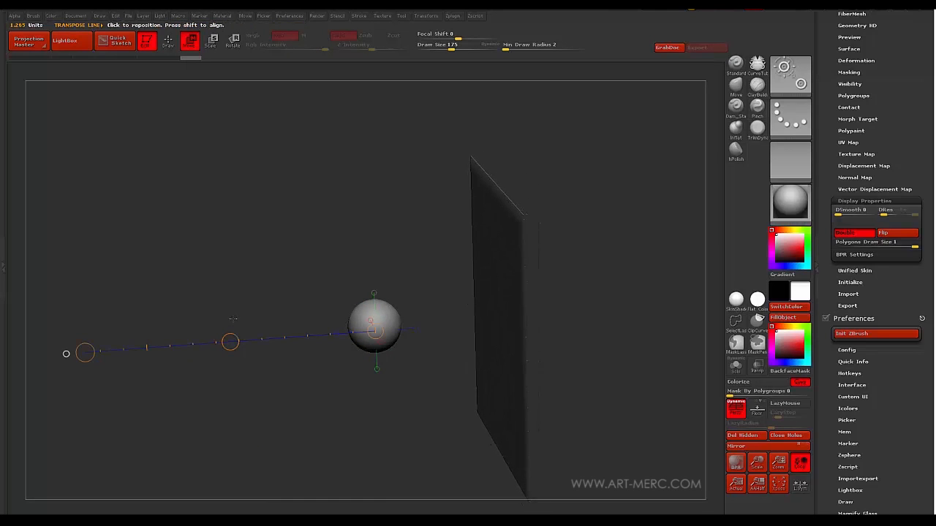
{"action": "key", "text": "ctrl+z"}
{"action": "left_click", "coordinate": [359, 315], "text": "alt"}
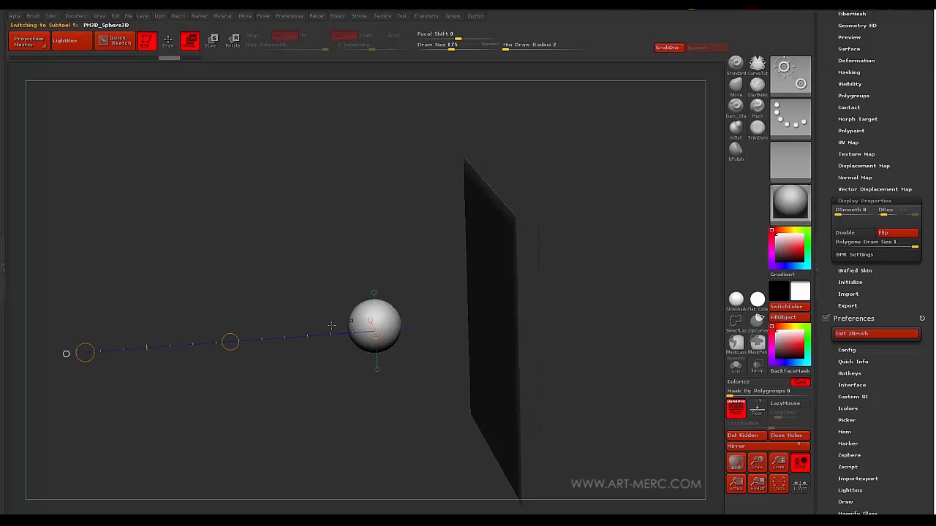
{"action": "left_click_drag", "start_coordinate": [230, 343], "coordinate": [251, 344]}
{"action": "left_click_drag", "start_coordinate": [85, 353], "coordinate": [164, 223]}
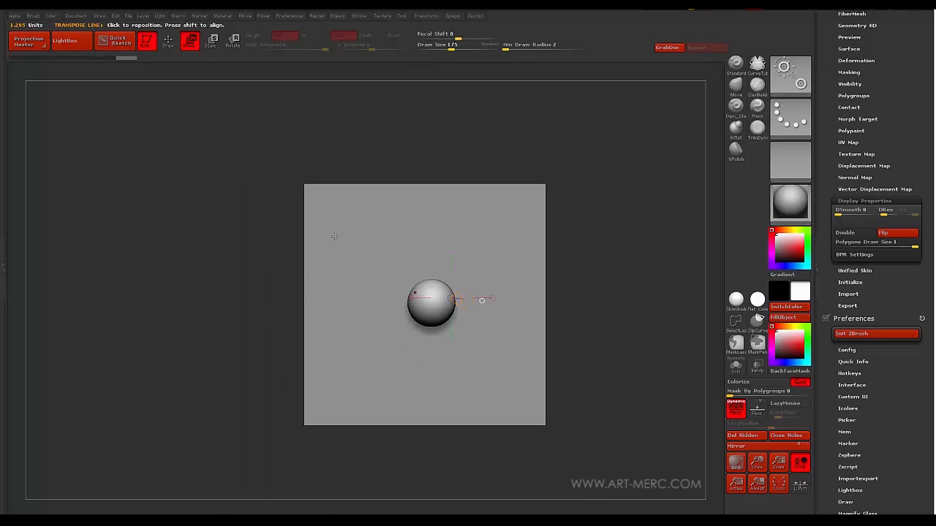
Make the plane the active subtool and push a large rounded dent into its surface with the Move brush
{"action": "left_click", "coordinate": [311, 242], "text": "alt"}
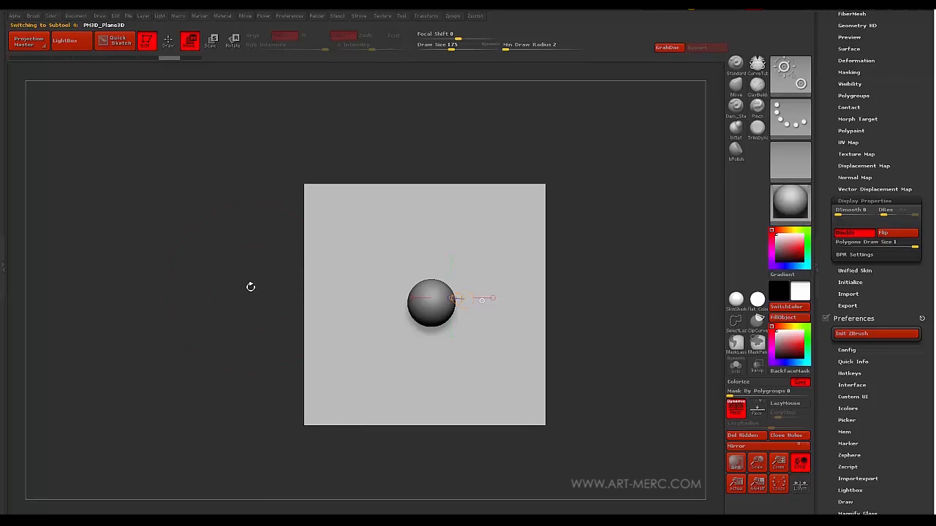
{"action": "key", "text": "q"}
{"action": "left_click", "coordinate": [735, 85]}
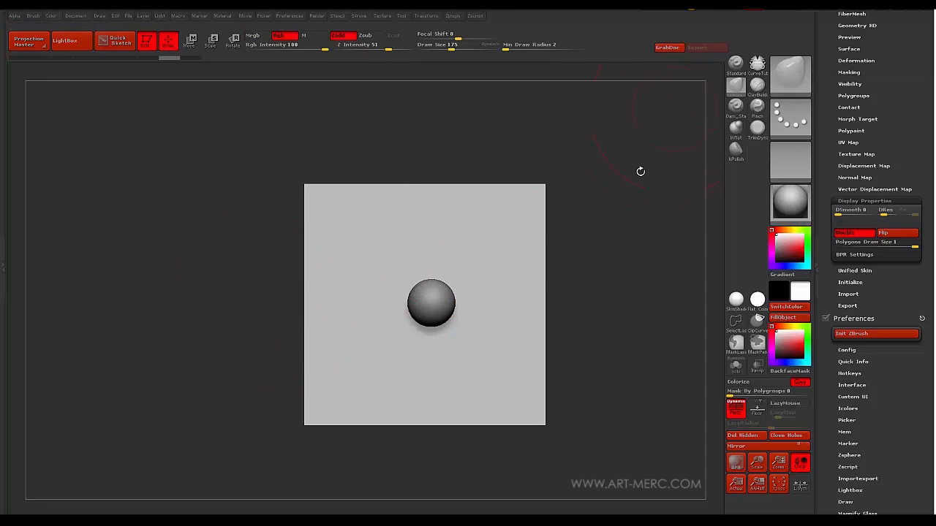
{"action": "mouse_move", "coordinate": [639, 171]}
{"action": "left_mouse_down"}
{"action": "mouse_move", "coordinate": [634, 316]}
{"action": "mouse_move", "coordinate": [633, 304]}
{"action": "mouse_move", "coordinate": [490, 249]}
{"action": "left_mouse_up"}
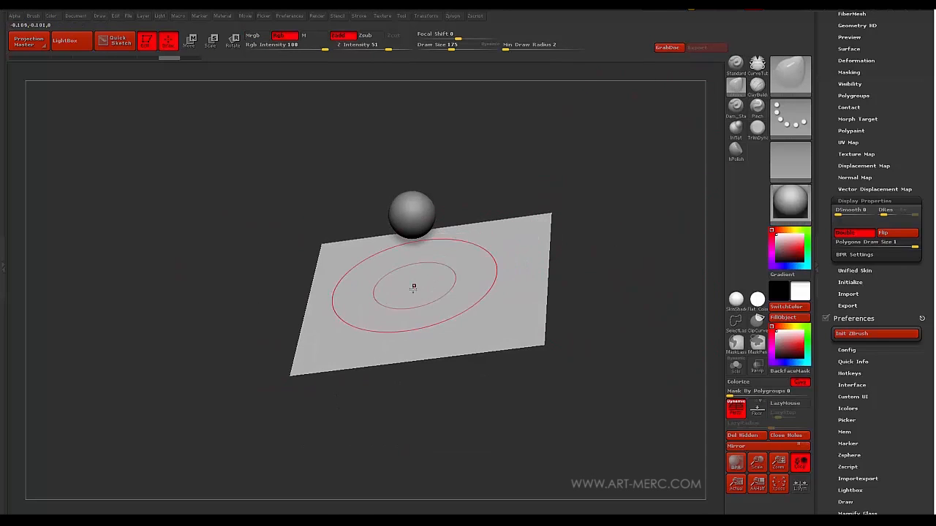
{"action": "left_click_drag", "start_coordinate": [388, 287], "coordinate": [403, 368]}
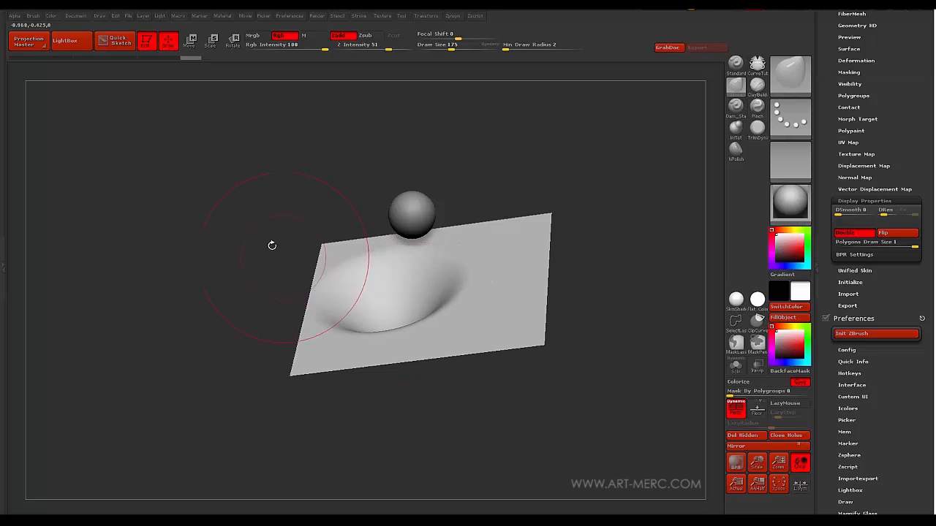
Reshape the rest of the plane with the Move brush into ridges and hollows that also bend its edges
{"action": "left_click_drag", "start_coordinate": [272, 245], "coordinate": [350, 256]}
{"action": "mouse_move", "coordinate": [465, 288]}
{"action": "left_mouse_down"}
{"action": "mouse_move", "coordinate": [497, 226]}
{"action": "mouse_move", "coordinate": [487, 181]}
{"action": "mouse_move", "coordinate": [409, 212]}
{"action": "mouse_move", "coordinate": [329, 205]}
{"action": "mouse_move", "coordinate": [337, 234]}
{"action": "left_mouse_up"}
{"action": "mouse_move", "coordinate": [407, 229]}
{"action": "left_mouse_down"}
{"action": "mouse_move", "coordinate": [449, 173]}
{"action": "mouse_move", "coordinate": [313, 136]}
{"action": "mouse_move", "coordinate": [241, 220]}
{"action": "mouse_move", "coordinate": [332, 233]}
{"action": "mouse_move", "coordinate": [416, 302]}
{"action": "left_mouse_up"}
{"action": "left_click_drag", "start_coordinate": [218, 138], "coordinate": [218, 175]}
{"action": "left_click_drag", "start_coordinate": [180, 238], "coordinate": [168, 229]}
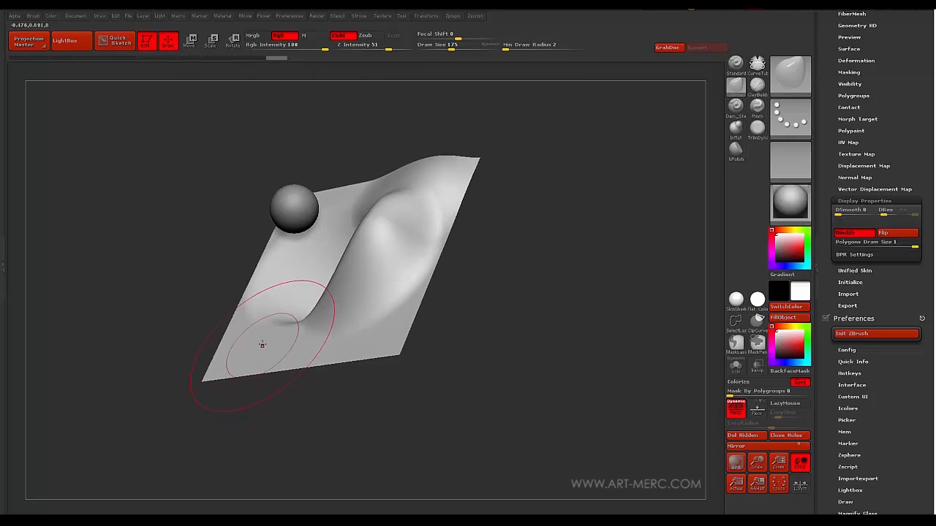
{"action": "left_click_drag", "start_coordinate": [262, 345], "coordinate": [259, 298]}
{"action": "mouse_move", "coordinate": [171, 255]}
{"action": "left_mouse_down"}
{"action": "mouse_move", "coordinate": [257, 306]}
{"action": "mouse_move", "coordinate": [146, 257]}
{"action": "mouse_move", "coordinate": [139, 231]}
{"action": "mouse_move", "coordinate": [149, 236]}
{"action": "left_mouse_up"}
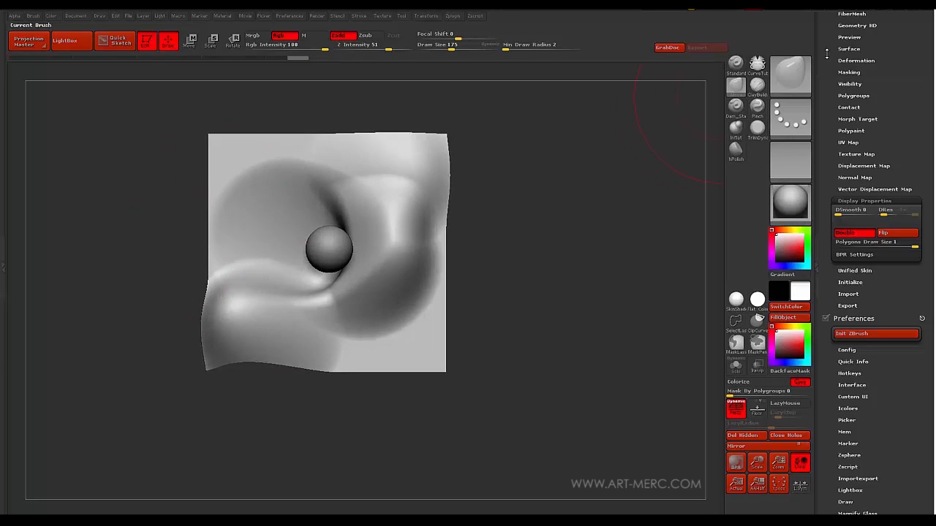
Hide the sphere subtool and bring the deformed plane closer
{"action": "scroll", "coordinate": [827, 44], "scroll_direction": "up", "scroll_amount": 10}
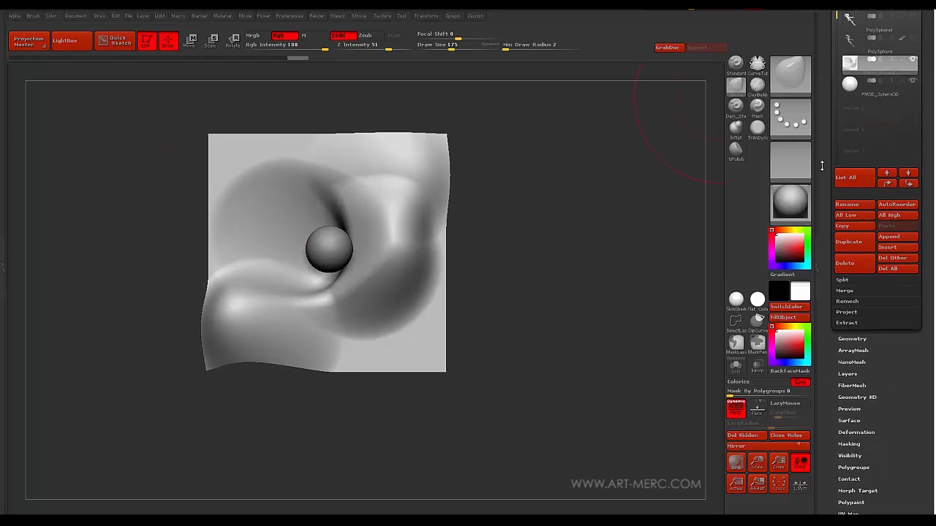
{"action": "left_click", "coordinate": [911, 85]}
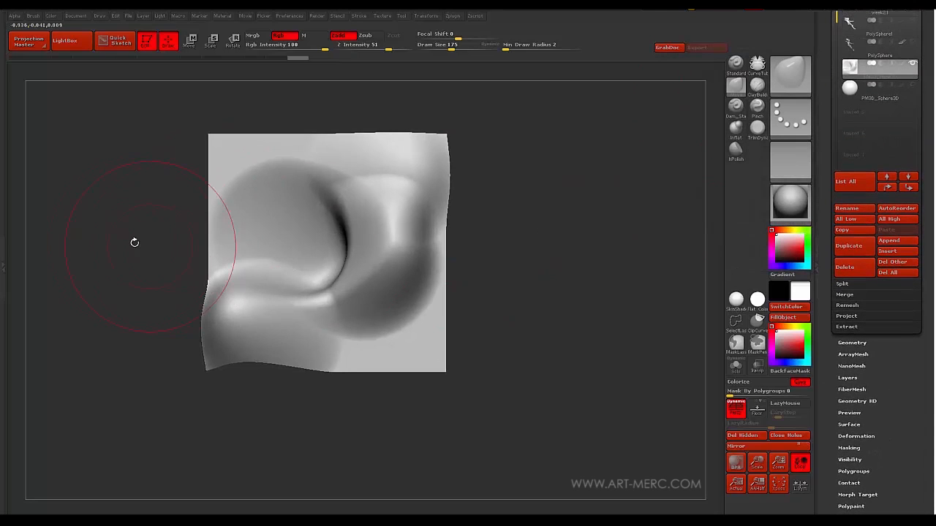
{"action": "mouse_move", "coordinate": [135, 242]}
{"action": "left_mouse_down", "text": "alt"}
{"action": "mouse_move", "coordinate": [149, 187]}
{"action": "mouse_move", "coordinate": [120, 194]}
{"action": "mouse_move", "coordinate": [152, 224]}
{"action": "left_mouse_up", "text": "alt"}
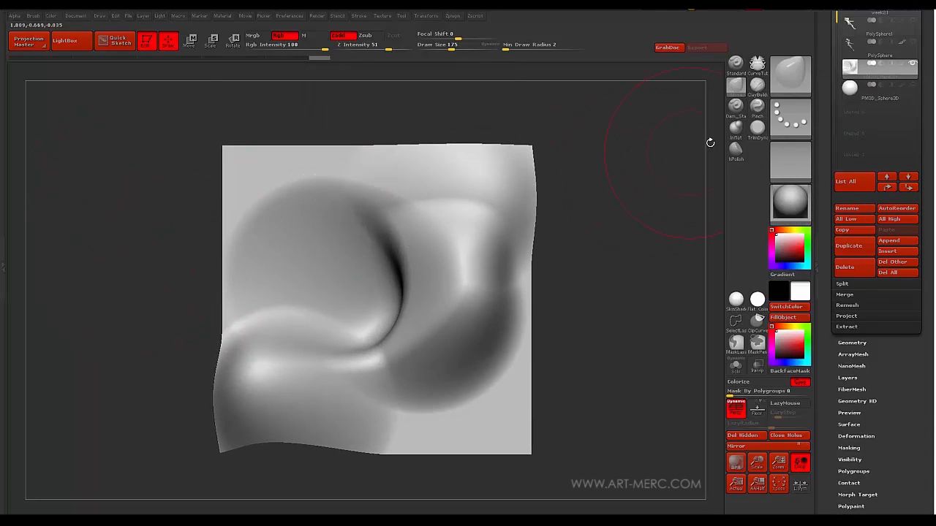
Activate the Inflat brush and set its Z Intensity to 57
{"action": "left_click", "coordinate": [736, 128]}
{"action": "mouse_move", "coordinate": [608, 354]}
{"action": "left_mouse_down", "text": "alt"}
{"action": "mouse_move", "coordinate": [584, 295]}
{"action": "mouse_move", "coordinate": [632, 296]}
{"action": "mouse_move", "coordinate": [591, 376]}
{"action": "mouse_move", "coordinate": [513, 272]}
{"action": "left_mouse_up", "text": "alt"}
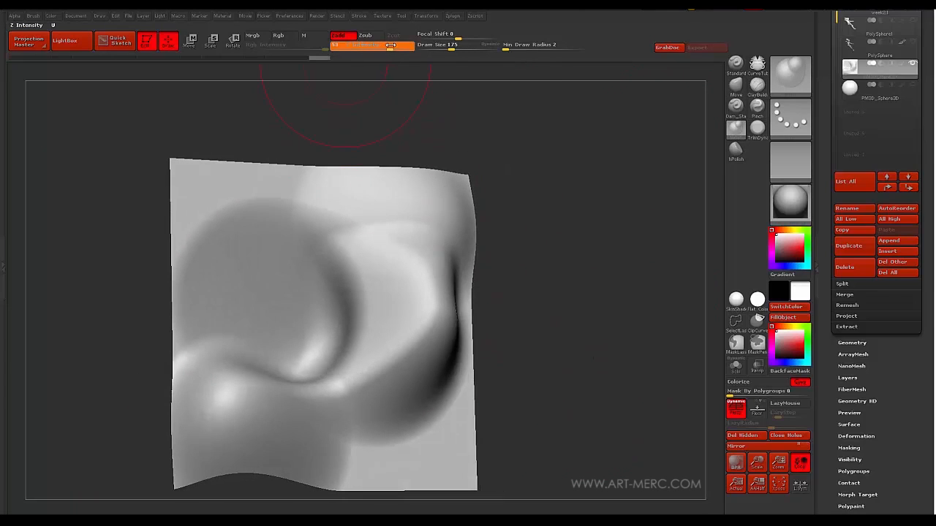
{"action": "mouse_move", "coordinate": [125, 225]}
{"action": "left_mouse_down"}
{"action": "mouse_move", "coordinate": [134, 228]}
{"action": "mouse_move", "coordinate": [113, 215]}
{"action": "mouse_move", "coordinate": [134, 253]}
{"action": "mouse_move", "coordinate": [200, 259]}
{"action": "left_mouse_up"}
Examine the deformed plane's bulges and central crease from several angles
{"action": "left_click_drag", "start_coordinate": [123, 253], "coordinate": [333, 271]}
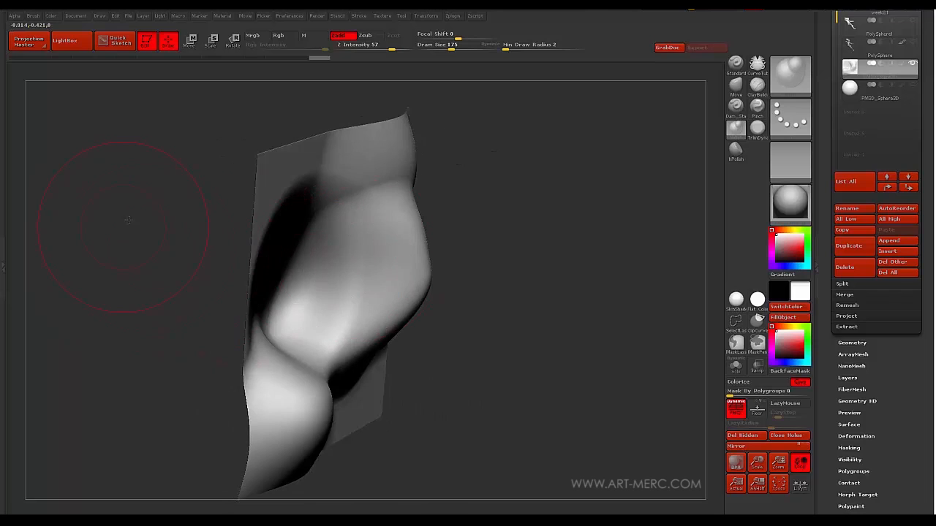
{"action": "left_click_drag", "start_coordinate": [128, 220], "coordinate": [391, 258]}
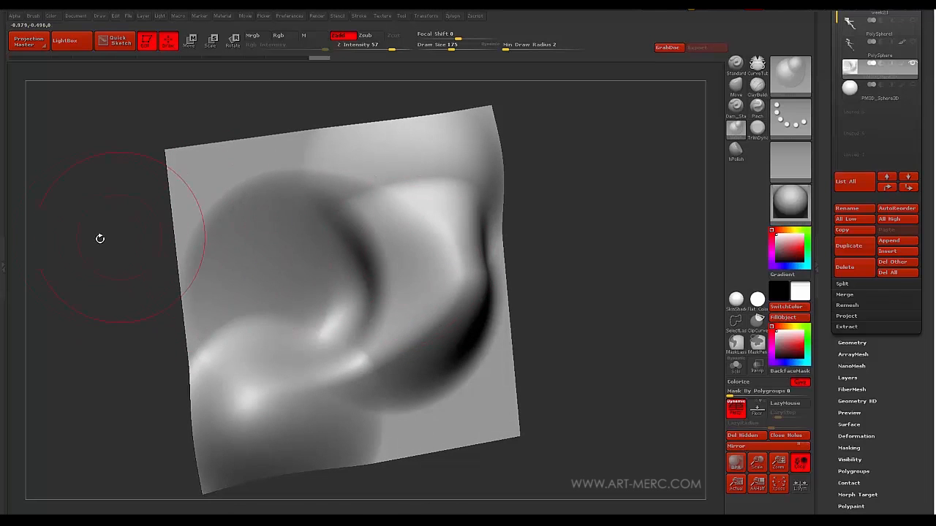
{"action": "mouse_move", "coordinate": [100, 239]}
{"action": "left_mouse_down"}
{"action": "mouse_move", "coordinate": [184, 239]}
{"action": "mouse_move", "coordinate": [136, 256]}
{"action": "mouse_move", "coordinate": [178, 261]}
{"action": "left_mouse_up"}
{"action": "left_click_drag", "start_coordinate": [119, 242], "coordinate": [383, 351]}
{"action": "mouse_move", "coordinate": [144, 177]}
{"action": "left_mouse_down"}
{"action": "mouse_move", "coordinate": [220, 223]}
{"action": "mouse_move", "coordinate": [144, 201]}
{"action": "left_mouse_up"}
{"action": "left_click_drag", "start_coordinate": [176, 289], "coordinate": [145, 299]}
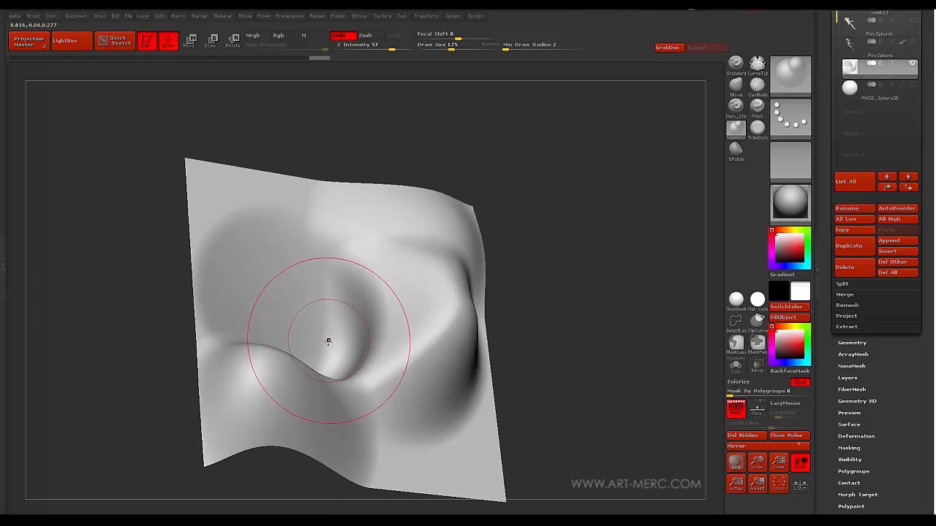
{"action": "left_click_drag", "start_coordinate": [106, 258], "coordinate": [192, 289]}
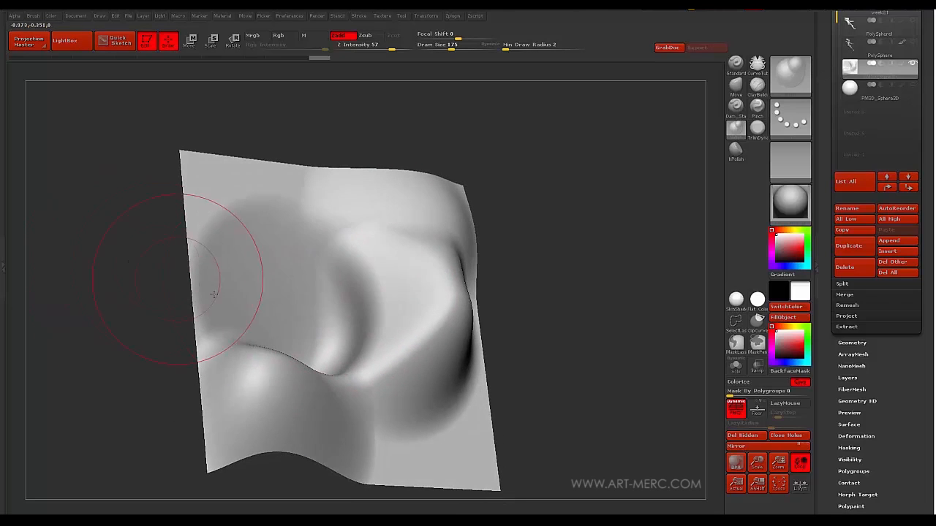
Try inflating the middle of the plane with the Inflat brush at draw size 311, and undo the stroke
{"action": "key", "text": "s"}
{"action": "mouse_move", "coordinate": [332, 305]}
{"action": "left_mouse_down"}
{"action": "mouse_move", "coordinate": [362, 313]}
{"action": "mouse_move", "coordinate": [322, 313]}
{"action": "left_mouse_up"}
{"action": "mouse_move", "coordinate": [122, 261]}
{"action": "left_mouse_down"}
{"action": "mouse_move", "coordinate": [101, 261]}
{"action": "mouse_move", "coordinate": [127, 270]}
{"action": "left_mouse_up"}
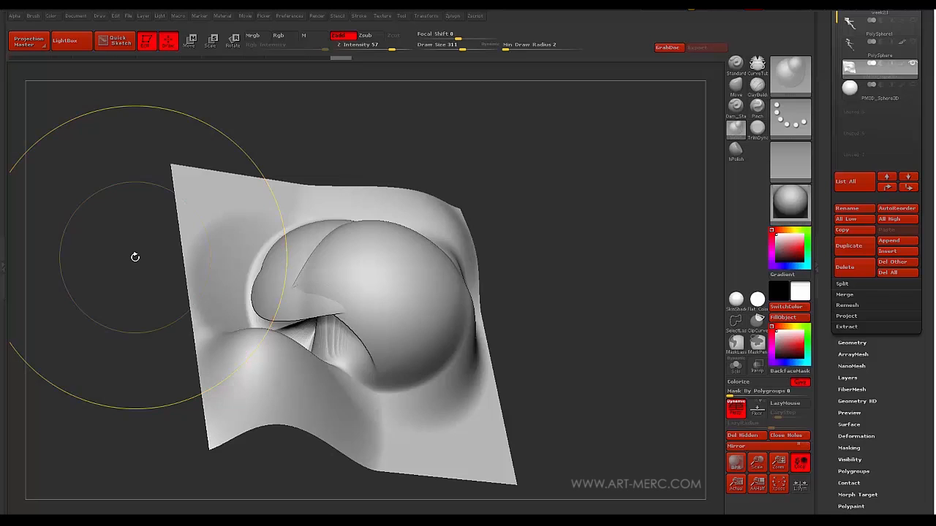
{"action": "key", "text": "ctrl+z"}
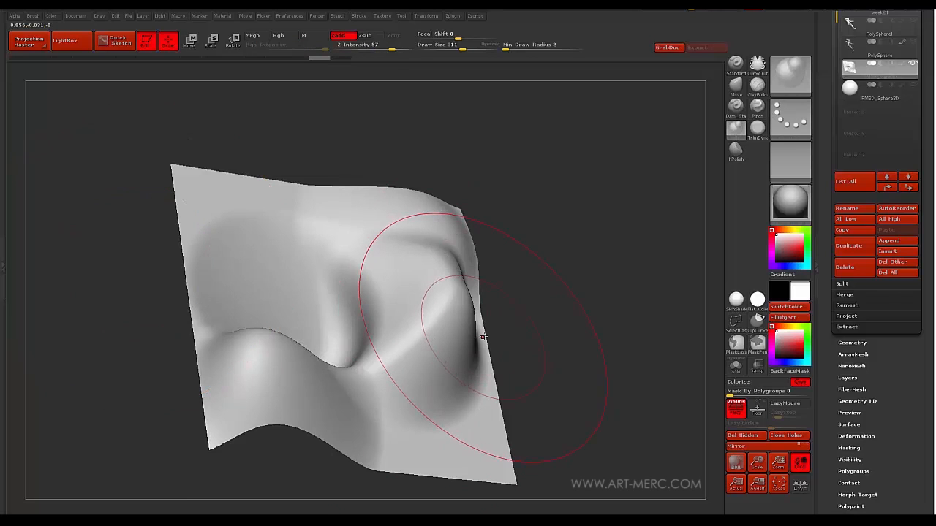
Activate the Magnify brush and set its draw size to 417 for the deformed plane
{"action": "key", "text": "b"}
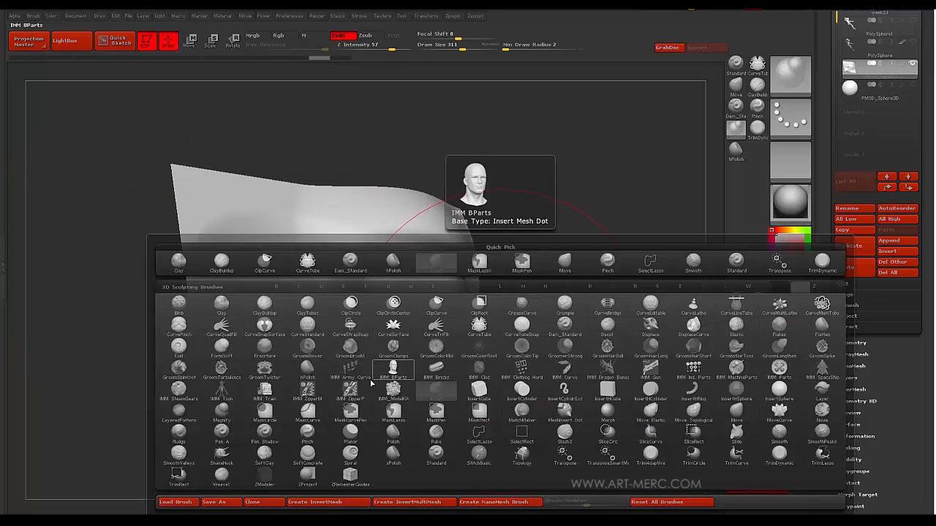
{"action": "key", "text": "m"}
{"action": "left_click", "coordinate": [211, 406]}
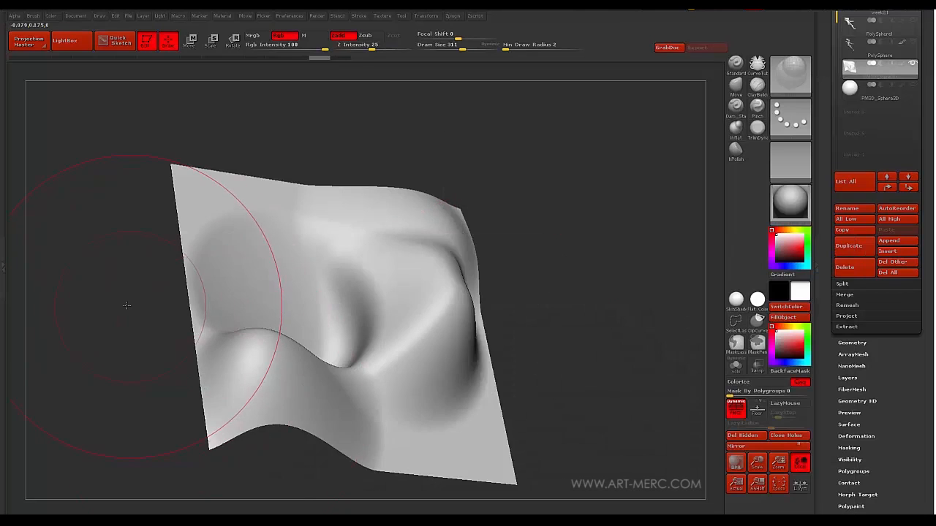
{"action": "left_click_drag", "start_coordinate": [125, 305], "coordinate": [139, 292]}
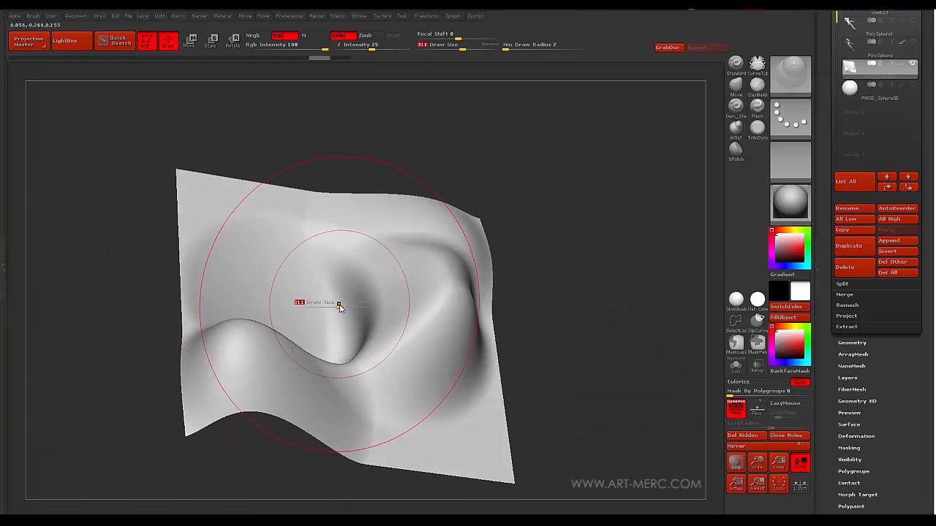
{"action": "left_click_drag", "start_coordinate": [338, 307], "coordinate": [345, 305]}
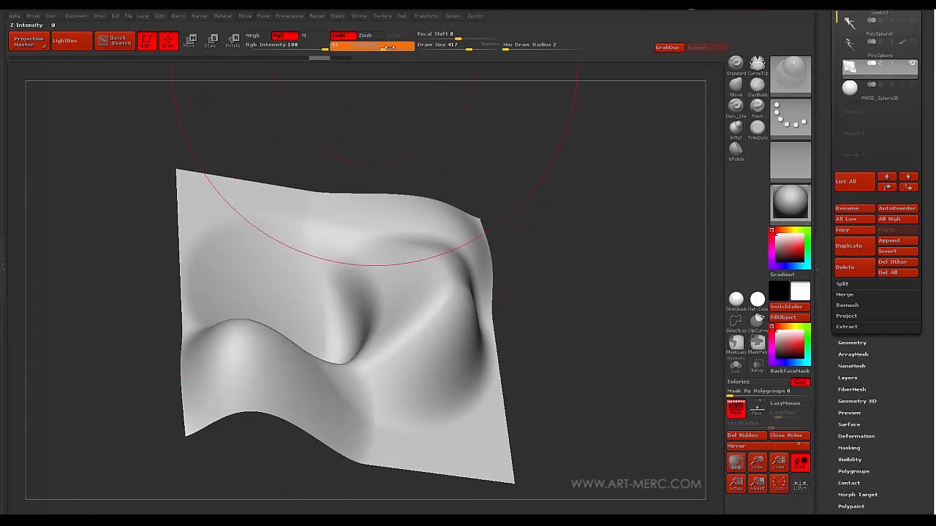
Set the Magnify brush's Z Intensity to 65, try magnifying the middle of the deformed plane, and undo the stroke
{"action": "left_click_drag", "start_coordinate": [388, 47], "coordinate": [395, 47]}
{"action": "mouse_move", "coordinate": [133, 226]}
{"action": "left_mouse_down"}
{"action": "mouse_move", "coordinate": [130, 270]}
{"action": "mouse_move", "coordinate": [146, 281]}
{"action": "left_mouse_up"}
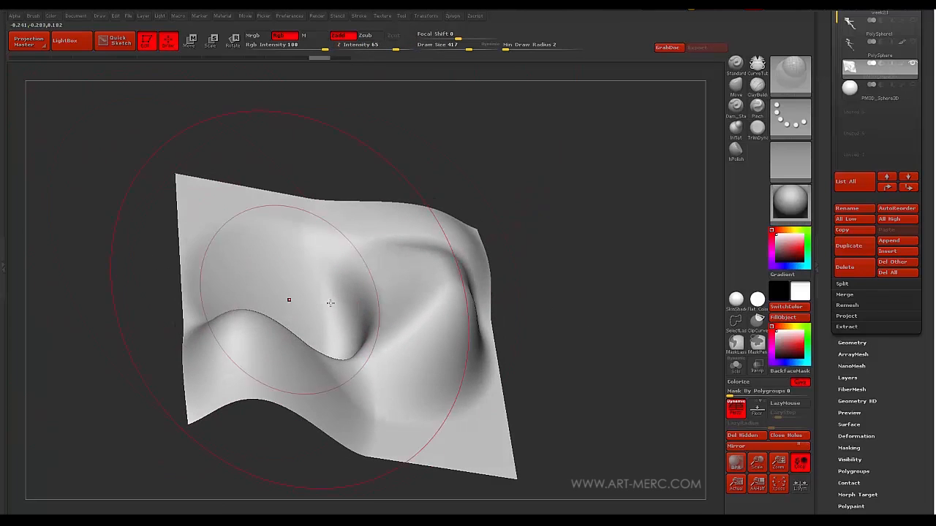
{"action": "left_click_drag", "start_coordinate": [347, 313], "coordinate": [362, 312]}
{"action": "mouse_move", "coordinate": [161, 292]}
{"action": "left_mouse_down"}
{"action": "mouse_move", "coordinate": [58, 296]}
{"action": "mouse_move", "coordinate": [106, 293]}
{"action": "mouse_move", "coordinate": [121, 307]}
{"action": "mouse_move", "coordinate": [146, 278]}
{"action": "left_mouse_up"}
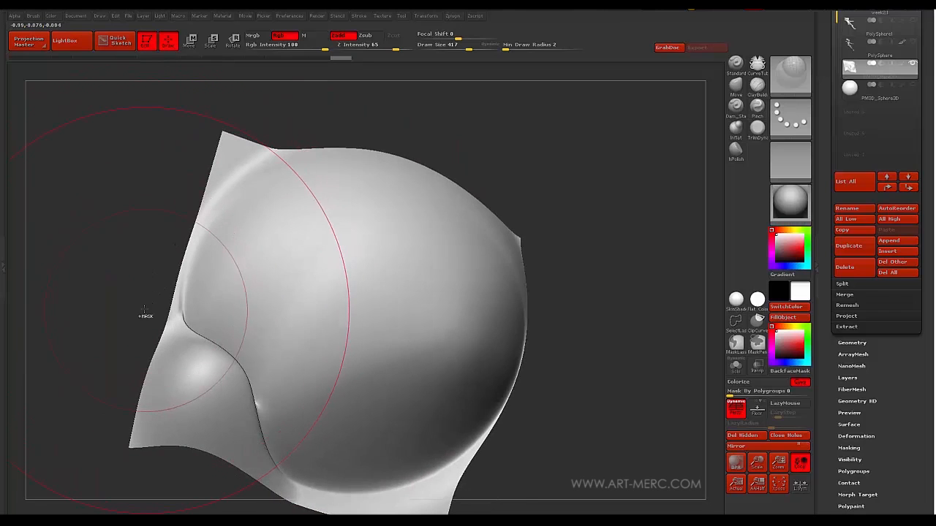
{"action": "left_click_drag", "start_coordinate": [145, 316], "coordinate": [130, 292]}
{"action": "mouse_move", "coordinate": [137, 274]}
{"action": "left_mouse_down"}
{"action": "mouse_move", "coordinate": [177, 250]}
{"action": "mouse_move", "coordinate": [167, 251]}
{"action": "left_mouse_up"}
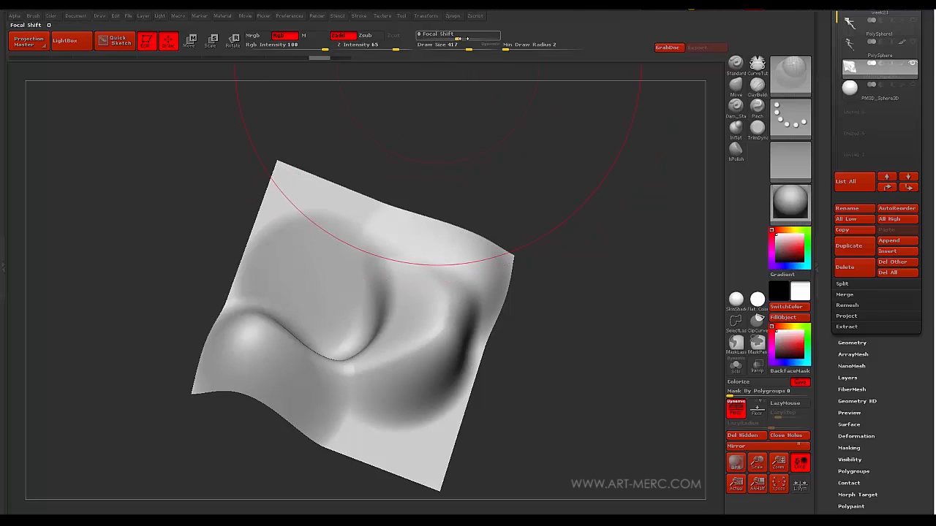
Try a Magnify stroke on the plane's central hollow with Focal Shift set to 69, and undo it
{"action": "left_click_drag", "start_coordinate": [460, 37], "coordinate": [445, 36]}
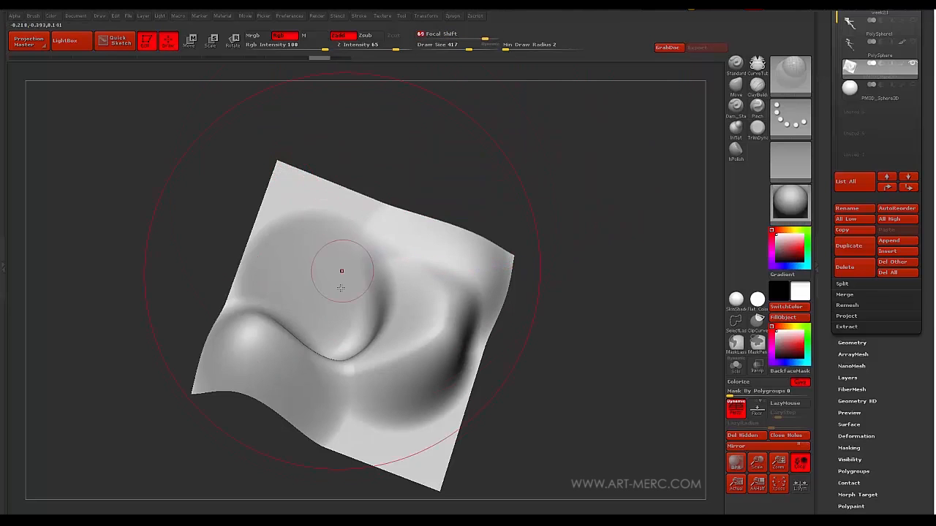
{"action": "left_click_drag", "start_coordinate": [353, 307], "coordinate": [349, 303]}
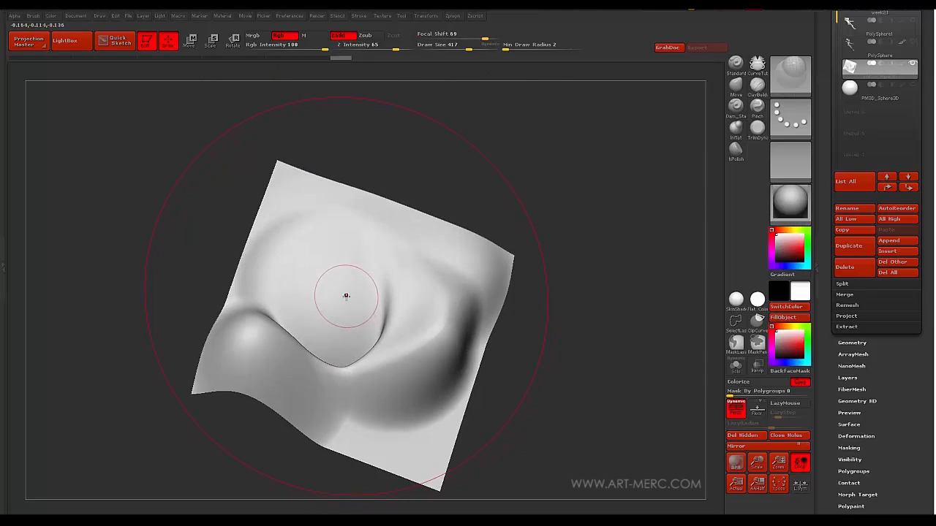
{"action": "key", "text": "ctrl+z"}
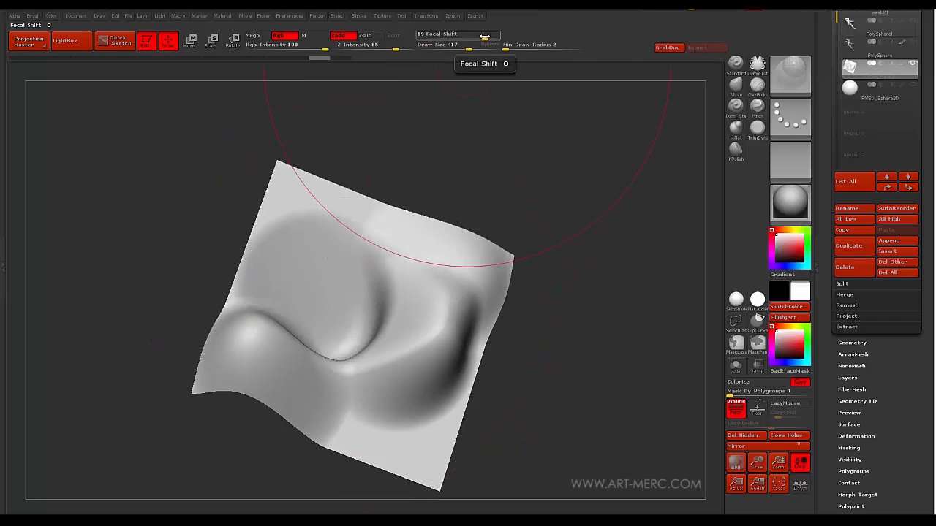
Try the Magnify brush on the plane's centre with Focal Shift set to -99, and undo the stroke
{"action": "left_click_drag", "start_coordinate": [484, 36], "coordinate": [461, 37]}
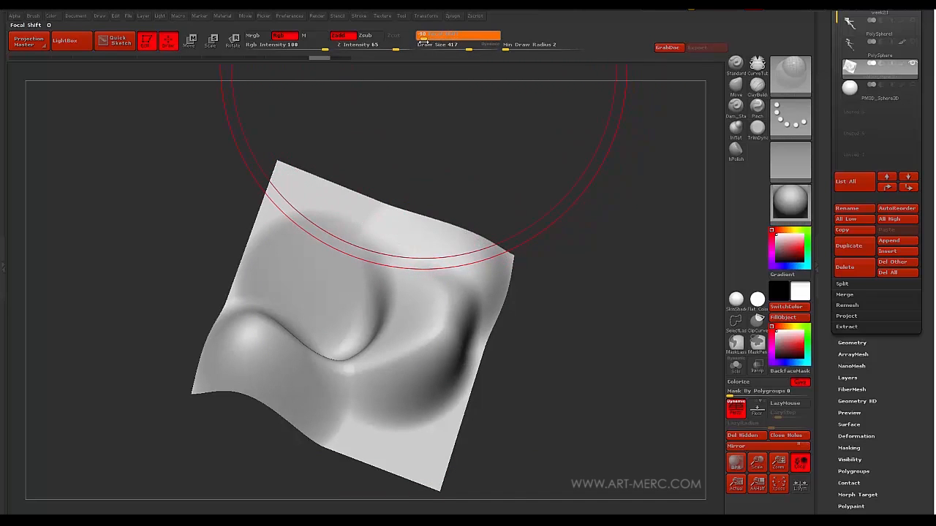
{"action": "left_click_drag", "start_coordinate": [421, 42], "coordinate": [420, 41]}
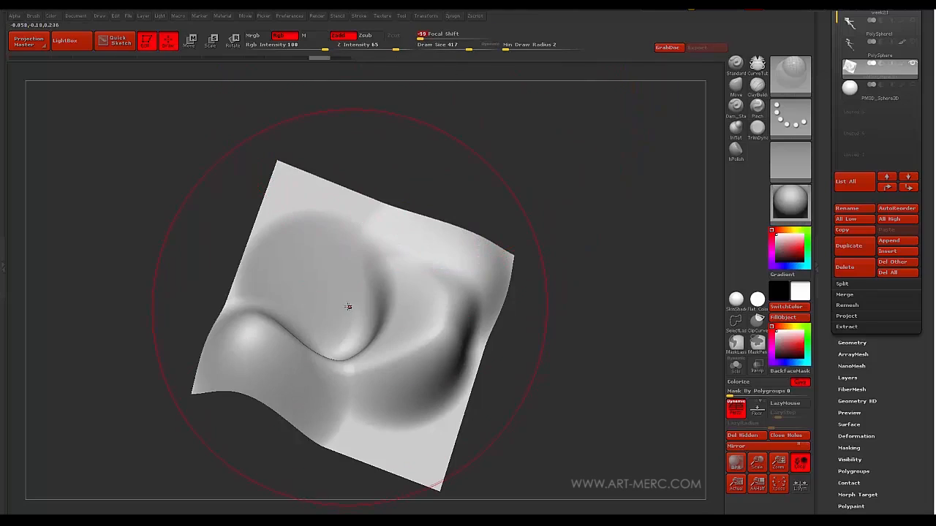
{"action": "left_click_drag", "start_coordinate": [349, 308], "coordinate": [353, 300]}
{"action": "mouse_move", "coordinate": [110, 193]}
{"action": "left_mouse_down"}
{"action": "mouse_move", "coordinate": [159, 173]}
{"action": "mouse_move", "coordinate": [132, 167]}
{"action": "mouse_move", "coordinate": [119, 175]}
{"action": "mouse_move", "coordinate": [183, 188]}
{"action": "left_mouse_up"}
{"action": "key", "text": "ctrl+z"}
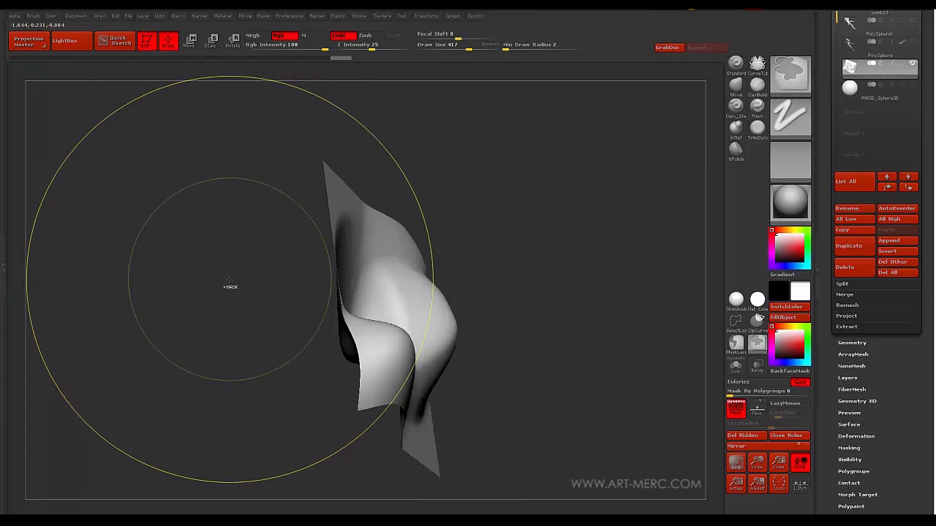
{"action": "mouse_move", "coordinate": [230, 284]}
{"action": "left_mouse_down"}
{"action": "mouse_move", "coordinate": [204, 280]}
{"action": "mouse_move", "coordinate": [202, 243]}
{"action": "mouse_move", "coordinate": [168, 242]}
{"action": "mouse_move", "coordinate": [198, 232]}
{"action": "left_mouse_up"}
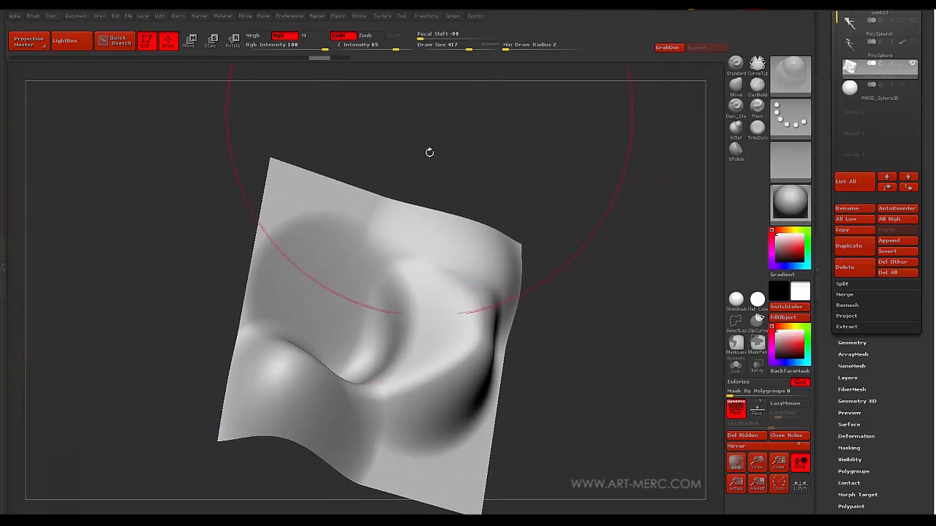
Try magnifying the plane's centre at Focal Shift -12 with the draw size reduced to 290, and revert the strokes
{"action": "left_click_drag", "start_coordinate": [422, 35], "coordinate": [454, 38]}
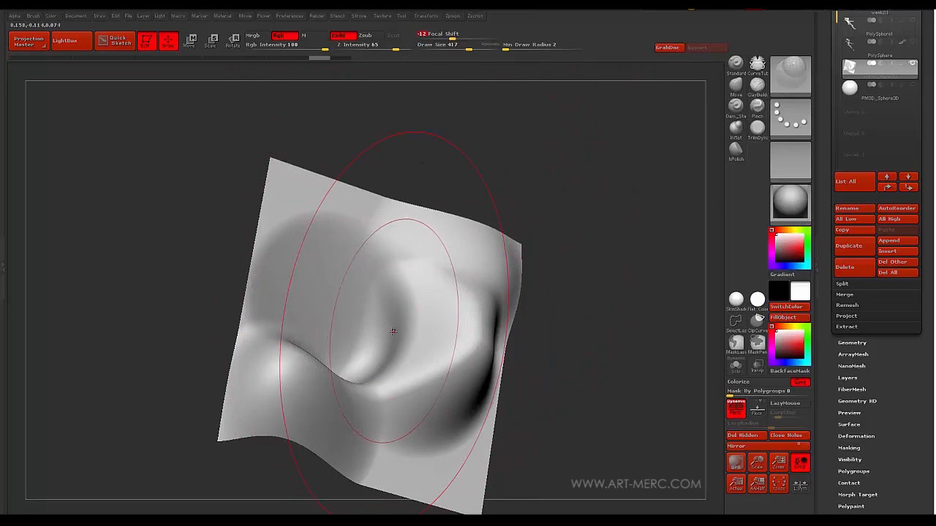
{"action": "mouse_move", "coordinate": [394, 325]}
{"action": "left_mouse_down"}
{"action": "mouse_move", "coordinate": [366, 325]}
{"action": "mouse_move", "coordinate": [377, 324]}
{"action": "left_mouse_up"}
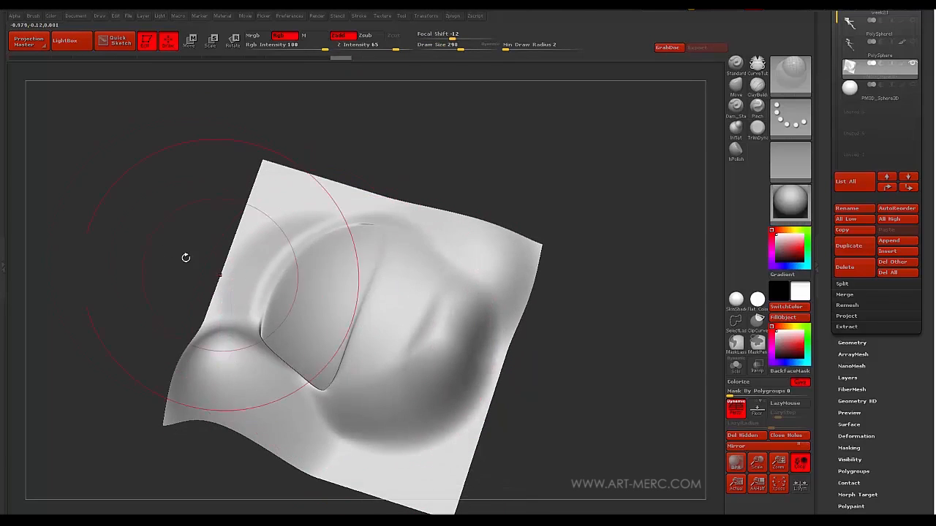
{"action": "left_click_drag", "start_coordinate": [186, 257], "coordinate": [185, 147]}
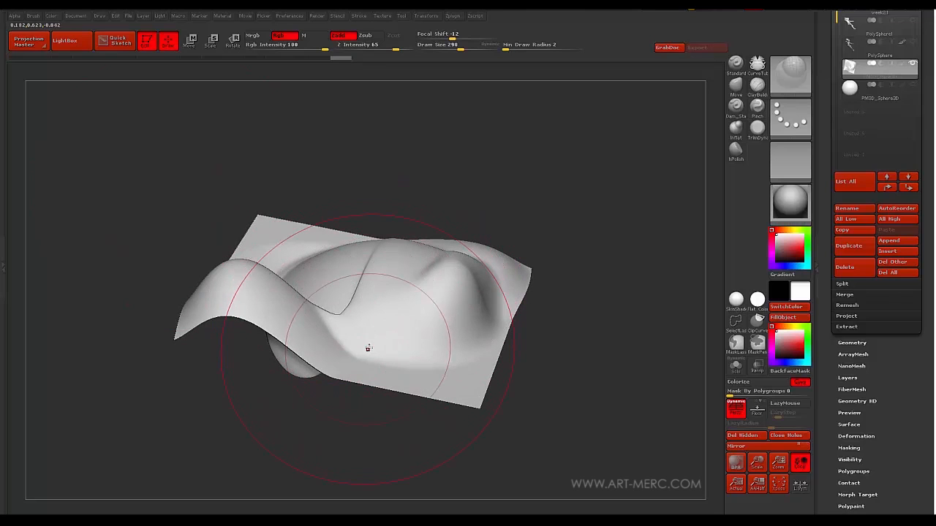
{"action": "mouse_move", "coordinate": [220, 197]}
{"action": "left_mouse_down"}
{"action": "mouse_move", "coordinate": [378, 271]}
{"action": "mouse_move", "coordinate": [204, 228]}
{"action": "left_mouse_up"}
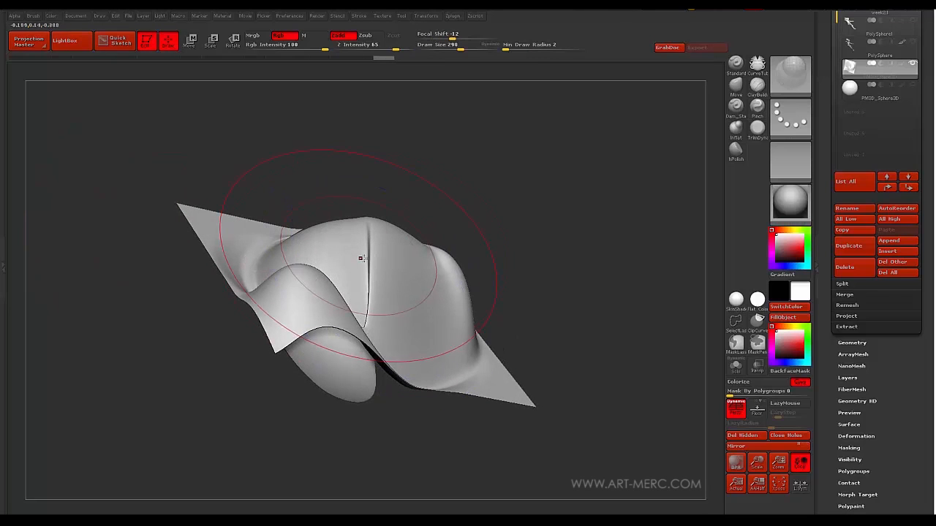
{"action": "left_click_drag", "start_coordinate": [359, 259], "coordinate": [372, 256]}
{"action": "mouse_move", "coordinate": [155, 238]}
{"action": "left_mouse_down"}
{"action": "mouse_move", "coordinate": [153, 255]}
{"action": "mouse_move", "coordinate": [180, 242]}
{"action": "mouse_move", "coordinate": [162, 260]}
{"action": "mouse_move", "coordinate": [171, 261]}
{"action": "mouse_move", "coordinate": [176, 299]}
{"action": "mouse_move", "coordinate": [177, 258]}
{"action": "mouse_move", "coordinate": [174, 277]}
{"action": "mouse_move", "coordinate": [170, 270]}
{"action": "left_mouse_up"}
{"action": "left_click_drag", "start_coordinate": [206, 358], "coordinate": [204, 339]}
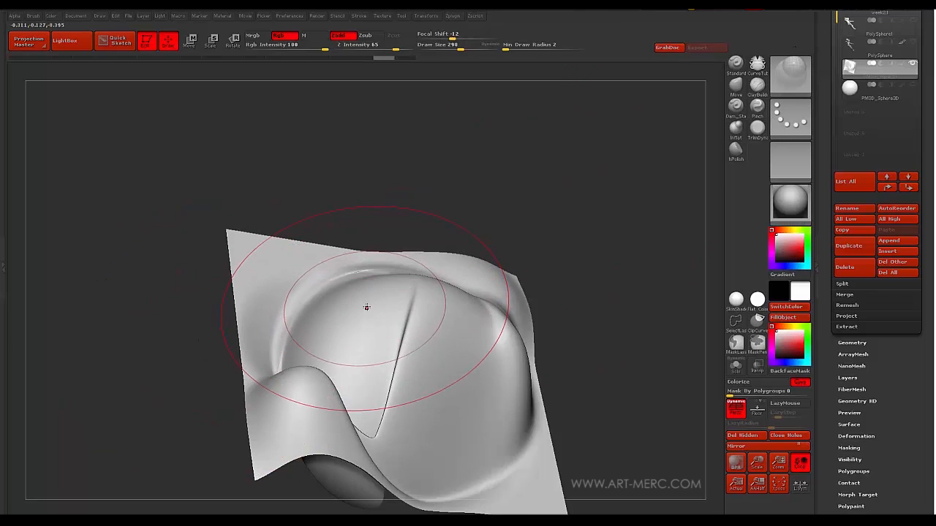
{"action": "left_click_drag", "start_coordinate": [365, 309], "coordinate": [387, 282], "text": "shift"}
{"action": "mouse_move", "coordinate": [361, 312]}
{"action": "left_mouse_down", "text": "shift"}
{"action": "mouse_move", "coordinate": [386, 273]}
{"action": "mouse_move", "coordinate": [384, 281]}
{"action": "left_mouse_up", "text": "shift"}
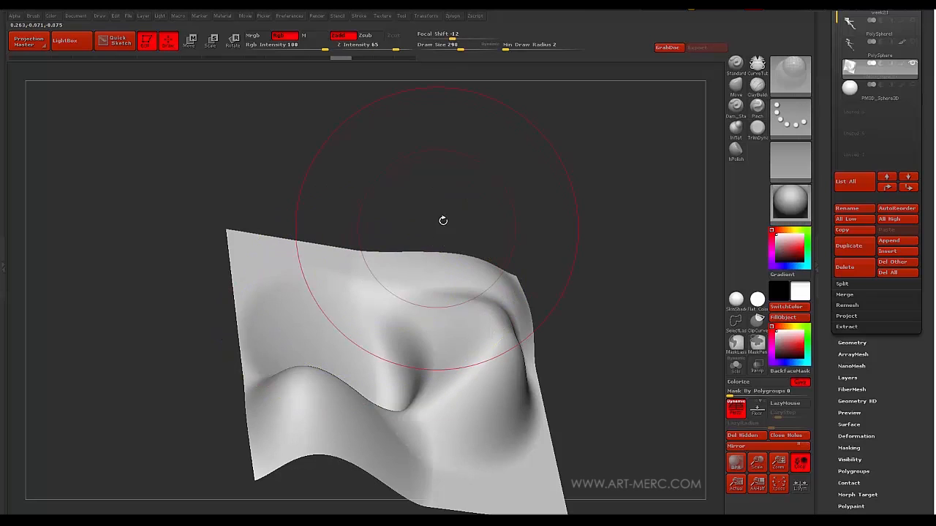
Sculpt several thin curved ridges along the bulge beside the plane's hollow with the Standard brush at draw size 22
{"action": "left_click", "coordinate": [736, 64]}
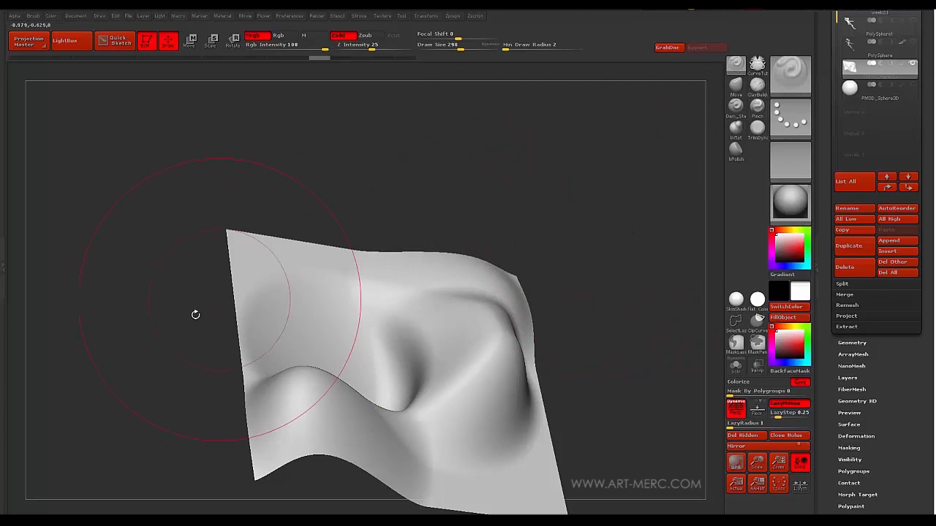
{"action": "key", "text": "s"}
{"action": "left_click_drag", "start_coordinate": [164, 355], "coordinate": [132, 350]}
{"action": "mouse_move", "coordinate": [141, 300]}
{"action": "left_mouse_down", "text": "alt"}
{"action": "mouse_move", "coordinate": [142, 186]}
{"action": "mouse_move", "coordinate": [80, 241]}
{"action": "mouse_move", "coordinate": [97, 297]}
{"action": "mouse_move", "coordinate": [78, 341]}
{"action": "left_mouse_up", "text": "alt"}
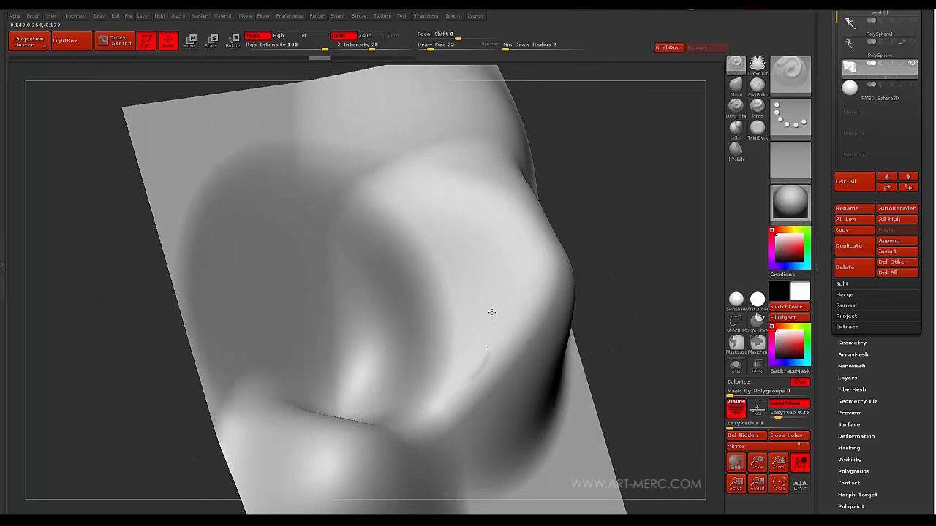
{"action": "left_click_drag", "start_coordinate": [477, 395], "coordinate": [526, 304]}
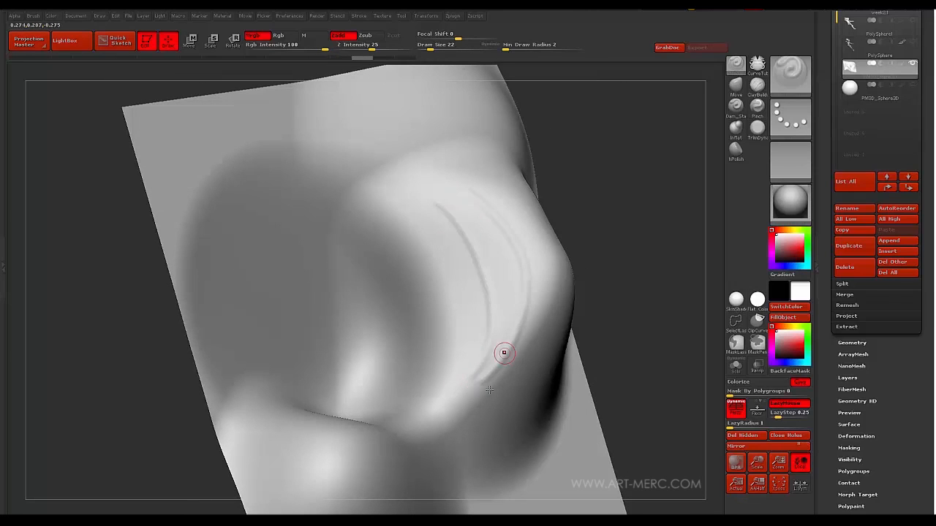
{"action": "mouse_move", "coordinate": [479, 401]}
{"action": "left_mouse_down"}
{"action": "mouse_move", "coordinate": [527, 281]}
{"action": "mouse_move", "coordinate": [503, 200]}
{"action": "left_mouse_up"}
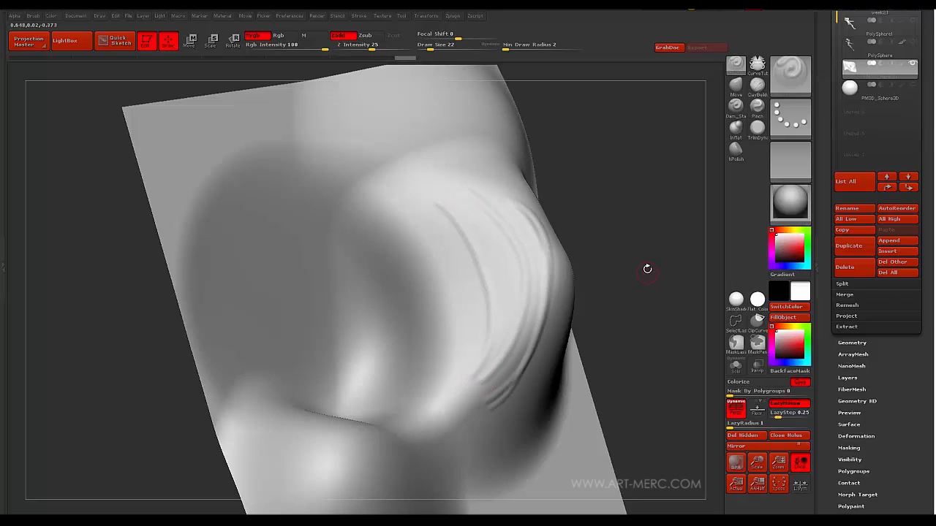
{"action": "left_click_drag", "start_coordinate": [647, 269], "coordinate": [610, 278]}
{"action": "left_click_drag", "start_coordinate": [501, 394], "coordinate": [525, 195]}
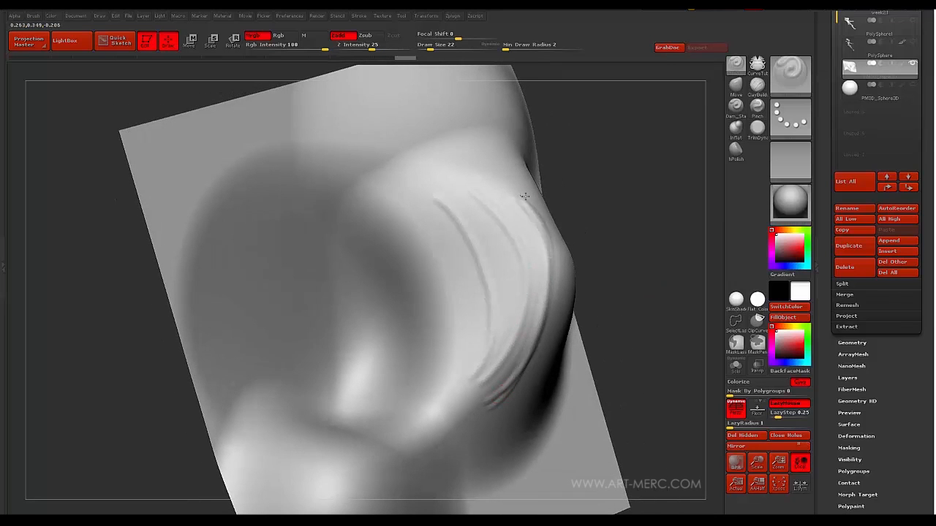
{"action": "mouse_move", "coordinate": [631, 248]}
{"action": "left_mouse_down"}
{"action": "mouse_move", "coordinate": [569, 250]}
{"action": "mouse_move", "coordinate": [644, 256]}
{"action": "mouse_move", "coordinate": [568, 250]}
{"action": "mouse_move", "coordinate": [636, 263]}
{"action": "mouse_move", "coordinate": [622, 232]}
{"action": "mouse_move", "coordinate": [647, 255]}
{"action": "mouse_move", "coordinate": [629, 217]}
{"action": "mouse_move", "coordinate": [600, 255]}
{"action": "left_mouse_up"}
Lay strokes over the plane's central hollow with the Clay brush at draw size 165
{"action": "key", "text": "b"}
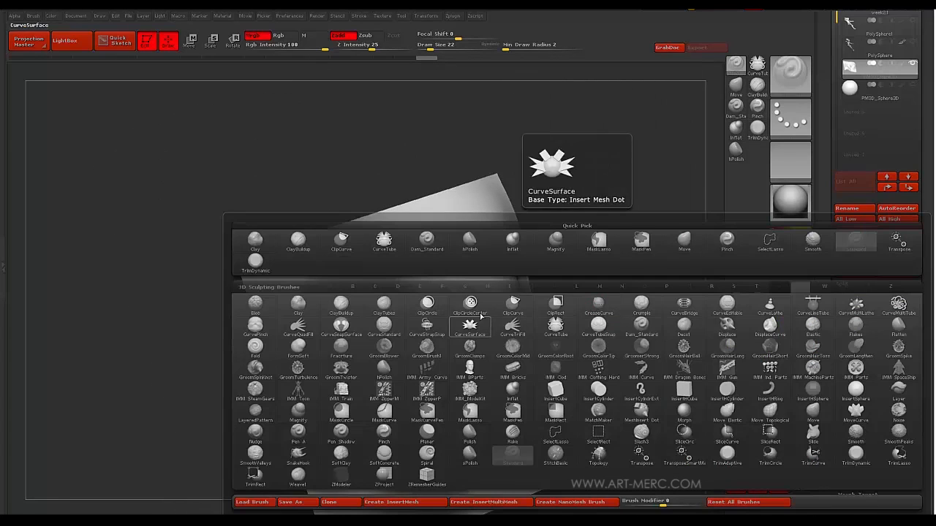
{"action": "left_click", "coordinate": [298, 308]}
{"action": "mouse_move", "coordinate": [293, 322]}
{"action": "left_mouse_down"}
{"action": "mouse_move", "coordinate": [183, 282]}
{"action": "mouse_move", "coordinate": [211, 336]}
{"action": "mouse_move", "coordinate": [282, 339]}
{"action": "left_mouse_up"}
{"action": "key", "text": "s"}
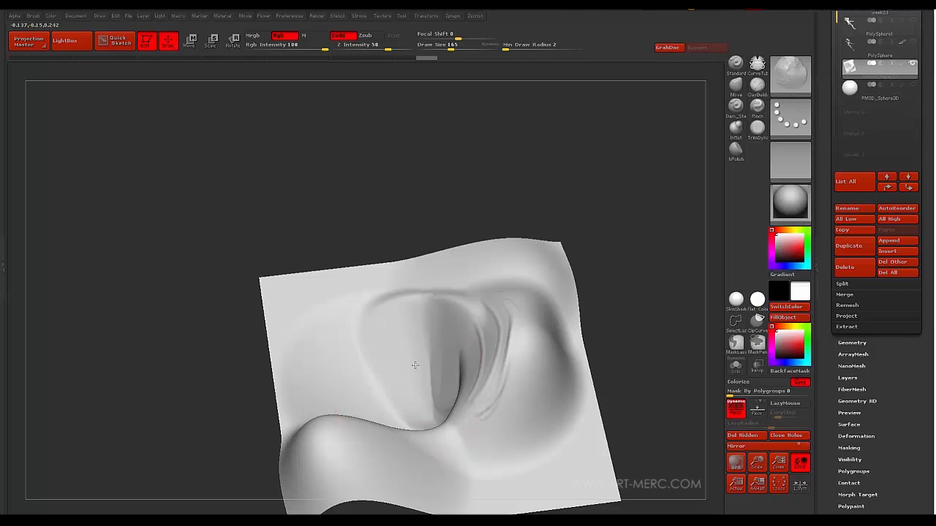
{"action": "left_click_drag", "start_coordinate": [192, 280], "coordinate": [334, 318]}
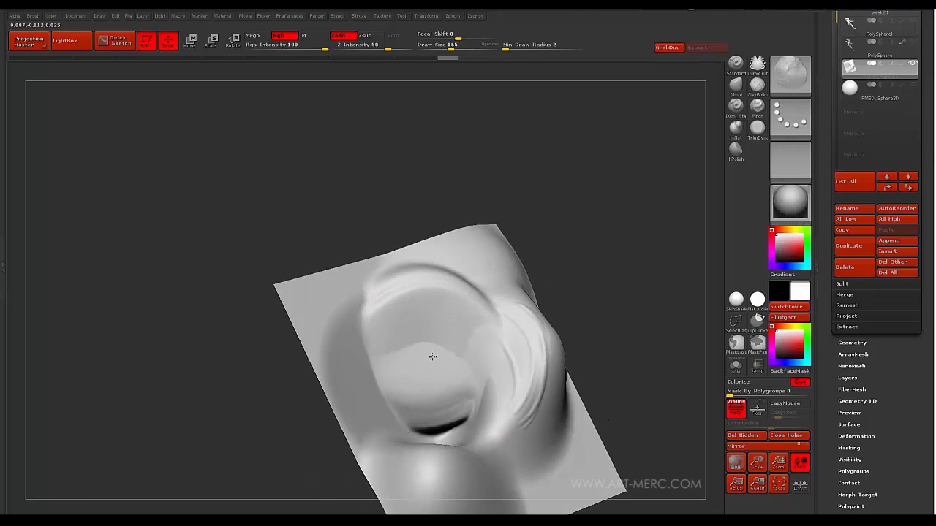
{"action": "left_click_drag", "start_coordinate": [432, 356], "coordinate": [354, 302]}
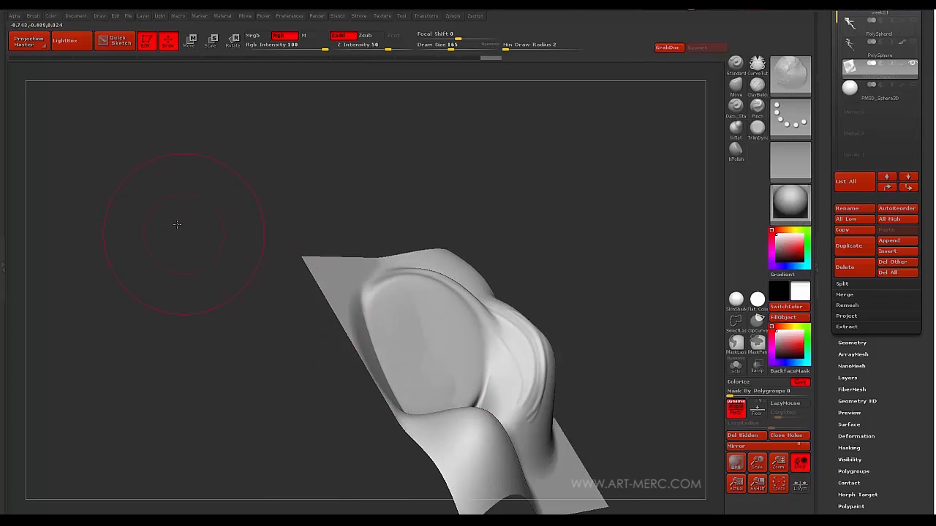
Try further Clay strokes across the hollow, the adjoining flat area and the ridged bulge, and undo them
{"action": "left_click_drag", "start_coordinate": [177, 224], "coordinate": [435, 354]}
{"action": "mouse_move", "coordinate": [365, 332]}
{"action": "left_mouse_down"}
{"action": "mouse_move", "coordinate": [346, 344]}
{"action": "mouse_move", "coordinate": [356, 343]}
{"action": "left_mouse_up"}
{"action": "mouse_move", "coordinate": [472, 351]}
{"action": "left_mouse_down"}
{"action": "mouse_move", "coordinate": [480, 332]}
{"action": "mouse_move", "coordinate": [464, 404]}
{"action": "mouse_move", "coordinate": [514, 372]}
{"action": "mouse_move", "coordinate": [523, 351]}
{"action": "left_mouse_up"}
{"action": "mouse_move", "coordinate": [188, 273]}
{"action": "left_mouse_down"}
{"action": "mouse_move", "coordinate": [188, 312]}
{"action": "mouse_move", "coordinate": [209, 252]}
{"action": "mouse_move", "coordinate": [153, 277]}
{"action": "left_mouse_up"}
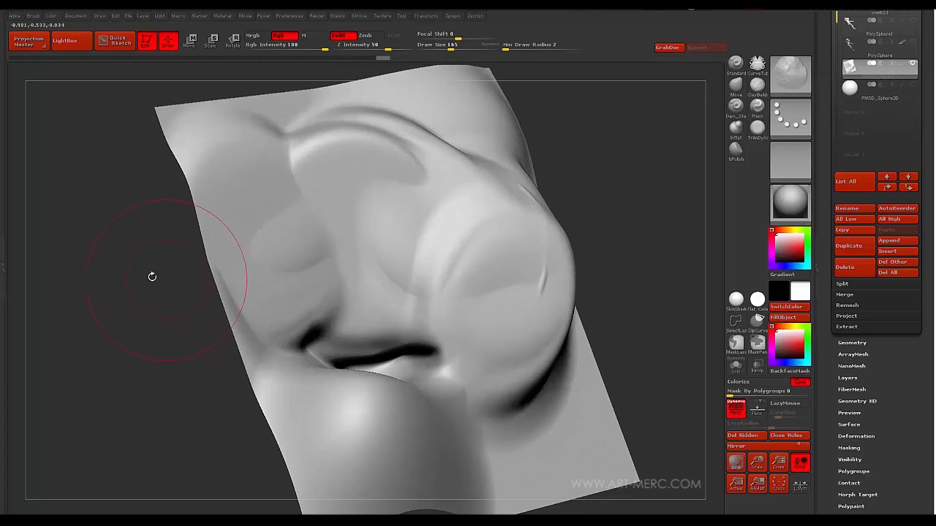
{"action": "key", "text": "ctrl+z"}
{"action": "key", "text": "ctrl+z"}
{"action": "key", "text": "ctrl+z"}
{"action": "key", "text": "ctrl+z"}
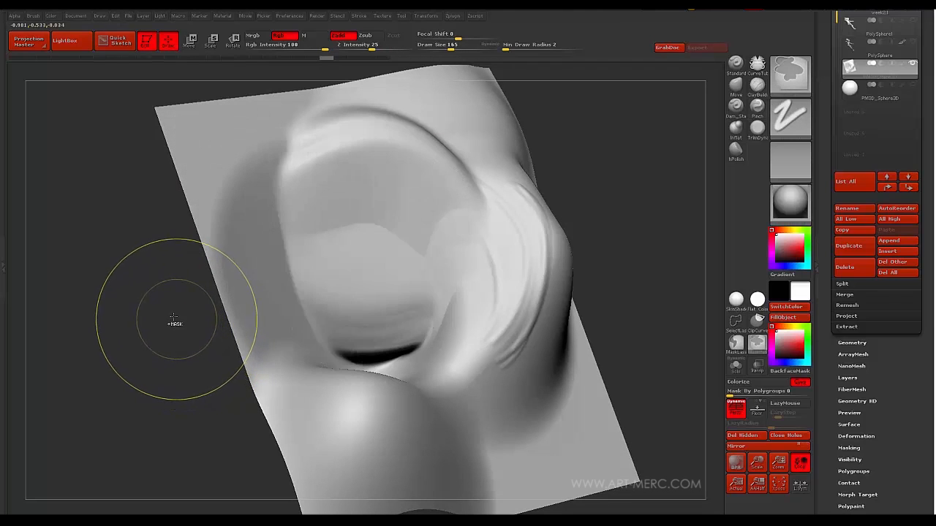
{"action": "key", "text": "ctrl+z"}
{"action": "key", "text": "ctrl+z"}
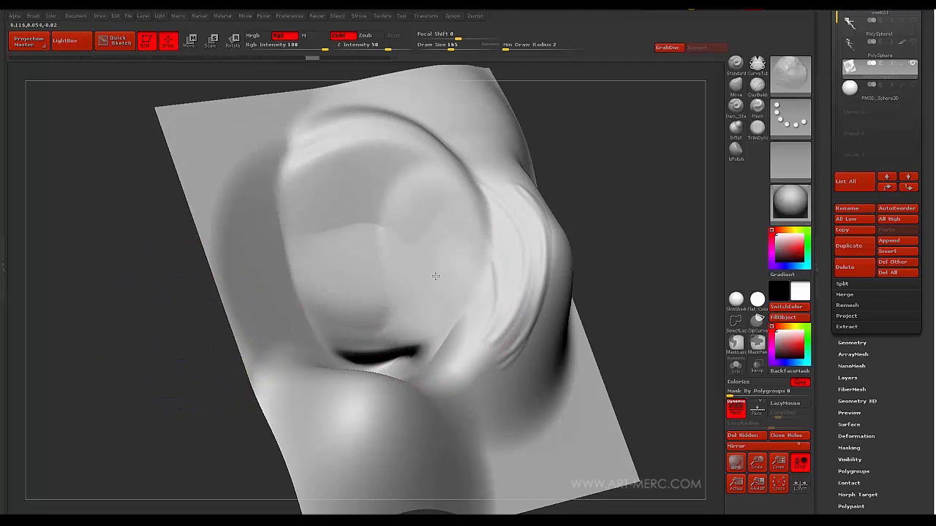
Build up the recessed disc in the plane's centre with more Clay strokes
{"action": "key", "text": "ctrl+shift+z"}
{"action": "key", "text": "ctrl+shift+z"}
{"action": "key", "text": "ctrl+shift+z"}
{"action": "key", "text": "ctrl+shift+z"}
{"action": "key", "text": "ctrl+shift+z"}
{"action": "key", "text": "ctrl+shift+z"}
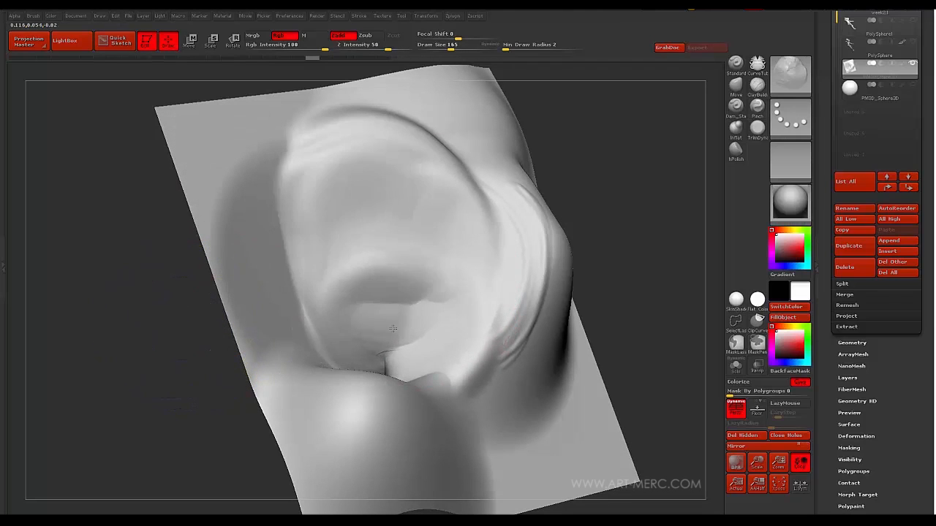
{"action": "left_click_drag", "start_coordinate": [149, 269], "coordinate": [168, 227]}
{"action": "mouse_move", "coordinate": [401, 307]}
{"action": "left_mouse_down"}
{"action": "mouse_move", "coordinate": [372, 295]}
{"action": "mouse_move", "coordinate": [413, 236]}
{"action": "mouse_move", "coordinate": [390, 228]}
{"action": "left_mouse_up"}
{"action": "mouse_move", "coordinate": [171, 241]}
{"action": "left_mouse_down"}
{"action": "mouse_move", "coordinate": [149, 232]}
{"action": "mouse_move", "coordinate": [188, 310]}
{"action": "mouse_move", "coordinate": [165, 271]}
{"action": "mouse_move", "coordinate": [130, 284]}
{"action": "mouse_move", "coordinate": [168, 290]}
{"action": "mouse_move", "coordinate": [156, 210]}
{"action": "mouse_move", "coordinate": [174, 276]}
{"action": "mouse_move", "coordinate": [162, 298]}
{"action": "mouse_move", "coordinate": [153, 286]}
{"action": "left_mouse_up"}
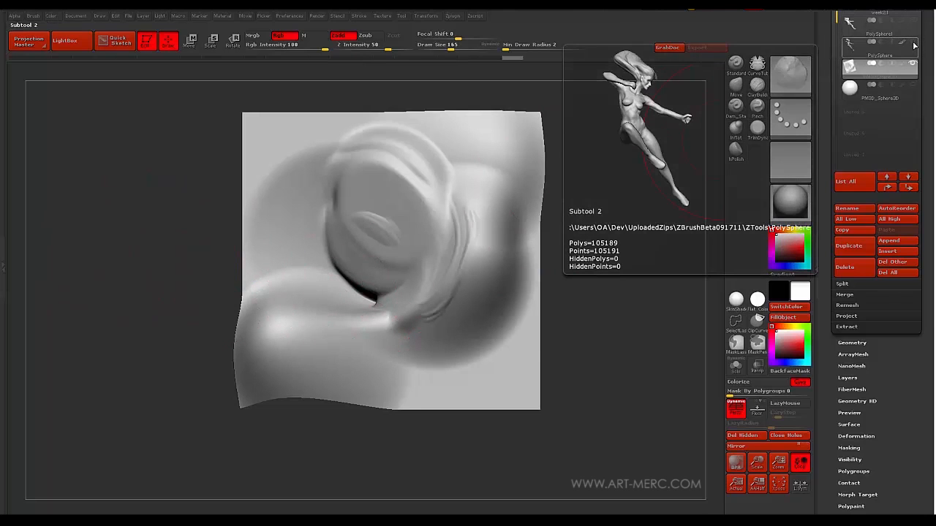
Make the female figure the active, visible subtool and hide the deformed plane
{"action": "left_click", "coordinate": [889, 41]}
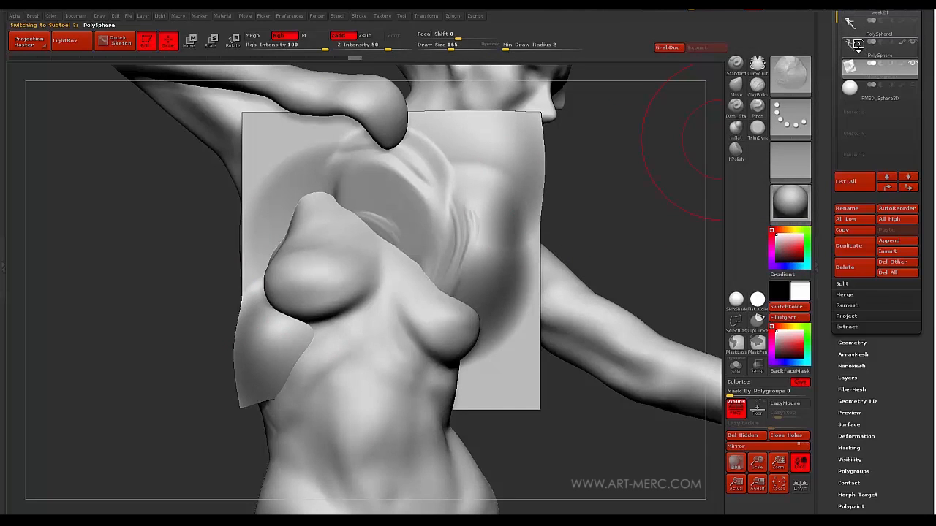
{"action": "left_click", "coordinate": [912, 64]}
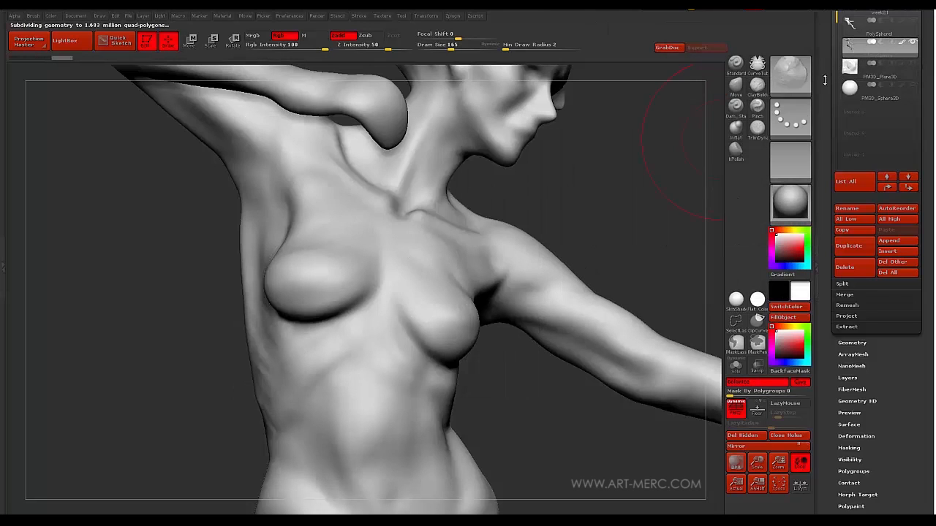
{"action": "mouse_move", "coordinate": [152, 377]}
{"action": "left_mouse_down"}
{"action": "mouse_move", "coordinate": [136, 351]}
{"action": "mouse_move", "coordinate": [117, 352]}
{"action": "mouse_move", "coordinate": [140, 293]}
{"action": "mouse_move", "coordinate": [118, 364]}
{"action": "mouse_move", "coordinate": [140, 359]}
{"action": "mouse_move", "coordinate": [153, 328]}
{"action": "mouse_move", "coordinate": [135, 366]}
{"action": "mouse_move", "coordinate": [133, 329]}
{"action": "mouse_move", "coordinate": [150, 265]}
{"action": "mouse_move", "coordinate": [143, 345]}
{"action": "mouse_move", "coordinate": [119, 269]}
{"action": "mouse_move", "coordinate": [90, 257]}
{"action": "mouse_move", "coordinate": [155, 277]}
{"action": "mouse_move", "coordinate": [153, 261]}
{"action": "mouse_move", "coordinate": [168, 307]}
{"action": "mouse_move", "coordinate": [167, 299]}
{"action": "mouse_move", "coordinate": [149, 255]}
{"action": "mouse_move", "coordinate": [136, 314]}
{"action": "mouse_move", "coordinate": [150, 353]}
{"action": "mouse_move", "coordinate": [117, 355]}
{"action": "mouse_move", "coordinate": [158, 341]}
{"action": "mouse_move", "coordinate": [143, 352]}
{"action": "mouse_move", "coordinate": [176, 359]}
{"action": "mouse_move", "coordinate": [115, 360]}
{"action": "mouse_move", "coordinate": [156, 359]}
{"action": "mouse_move", "coordinate": [139, 365]}
{"action": "mouse_move", "coordinate": [132, 297]}
{"action": "mouse_move", "coordinate": [138, 421]}
{"action": "left_mouse_up"}
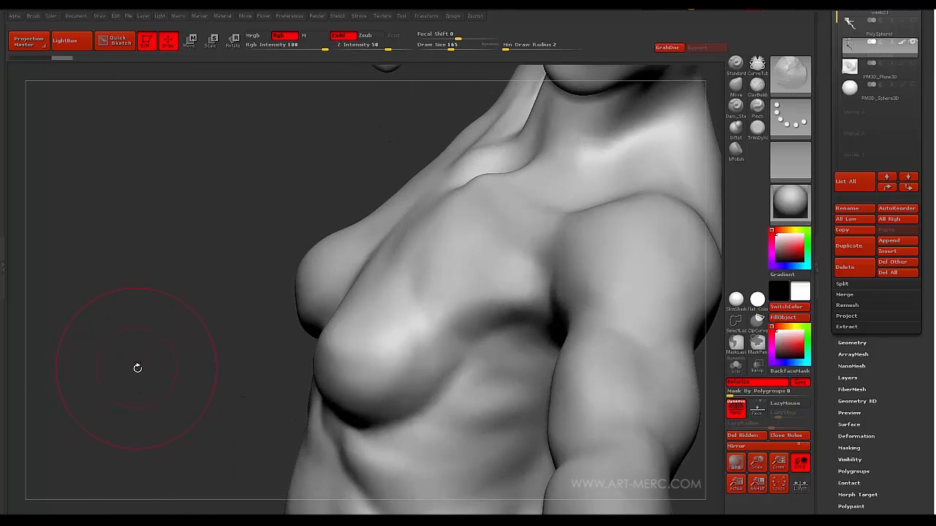
Set the brush's draw size to 283 for working on the figure's upper body
{"action": "key", "text": "s"}
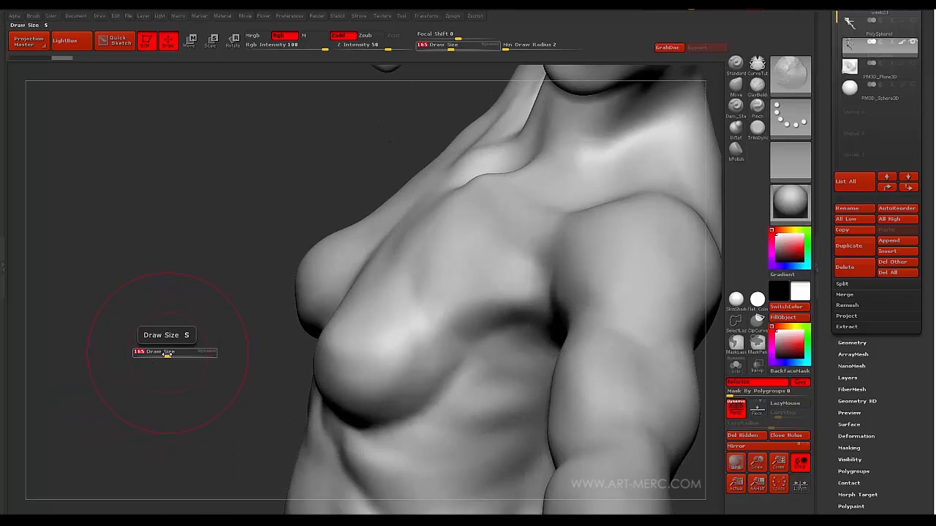
{"action": "left_click_drag", "start_coordinate": [169, 352], "coordinate": [181, 349]}
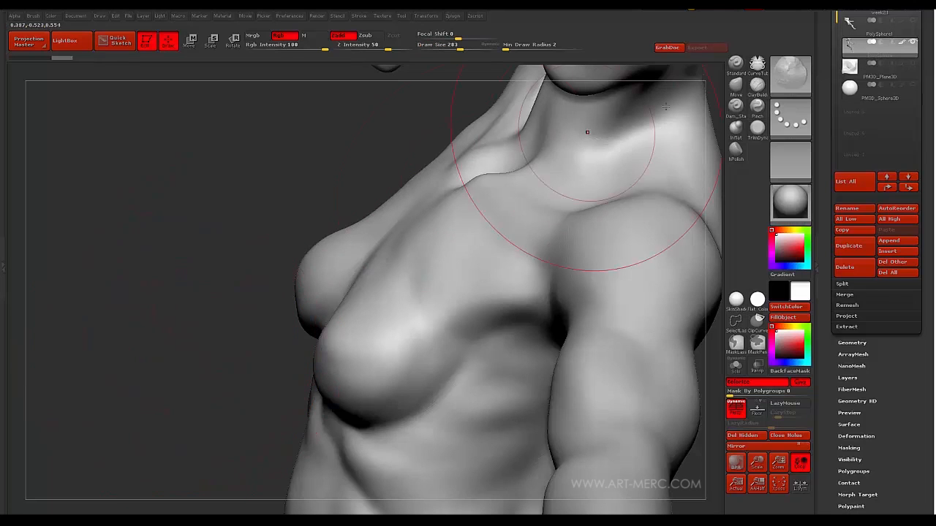
Switch to the Move brush and examine the female figure's chest from the front and both sides
{"action": "left_click", "coordinate": [735, 86]}
{"action": "left_click_drag", "start_coordinate": [175, 216], "coordinate": [304, 188]}
{"action": "left_click_drag", "start_coordinate": [255, 215], "coordinate": [201, 284], "text": "alt"}
{"action": "mouse_move", "coordinate": [183, 288]}
{"action": "left_mouse_down"}
{"action": "mouse_move", "coordinate": [95, 296]}
{"action": "mouse_move", "coordinate": [184, 284]}
{"action": "left_mouse_up"}
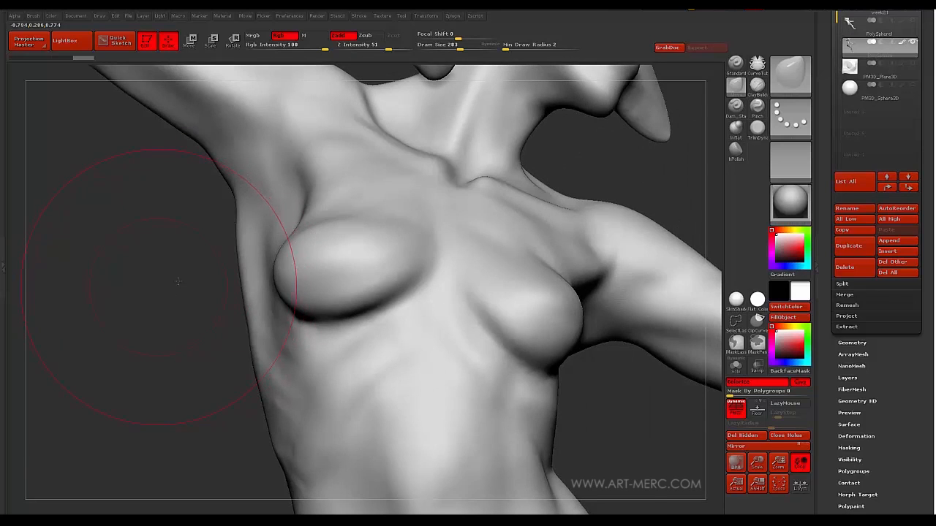
{"action": "left_click_drag", "start_coordinate": [177, 281], "coordinate": [165, 315]}
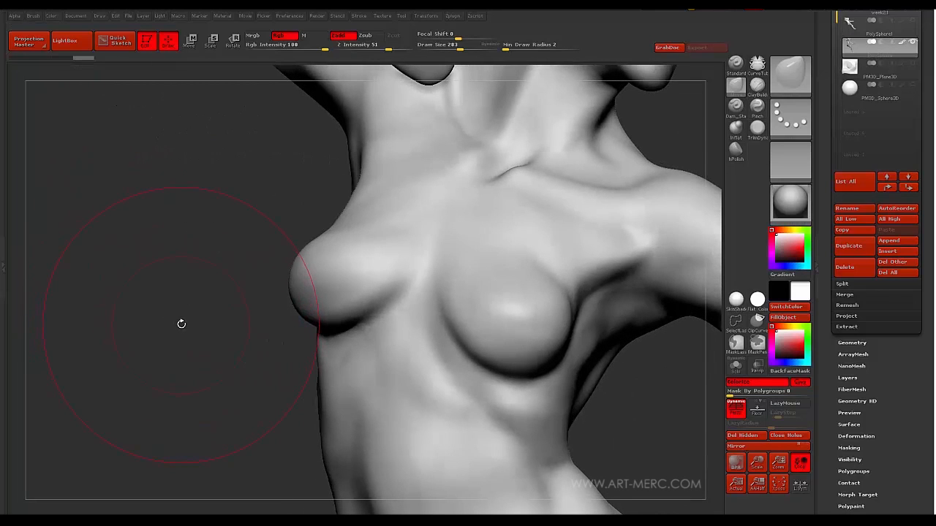
{"action": "left_click_drag", "start_coordinate": [180, 337], "coordinate": [176, 343]}
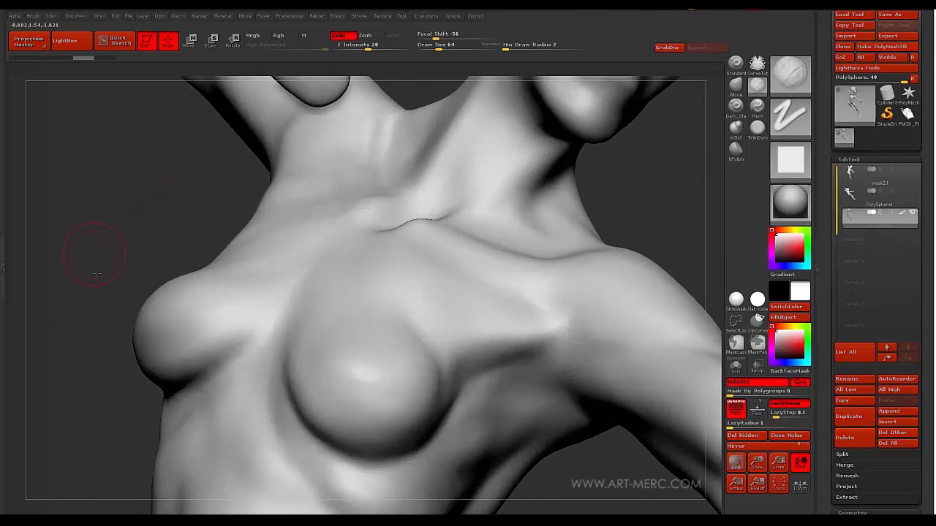
Try a ClayBuildup band across the ribs below the breast at draw size 122 and compare it from several angles
{"action": "mouse_move", "coordinate": [97, 273]}
{"action": "left_mouse_down"}
{"action": "mouse_move", "coordinate": [85, 260]}
{"action": "mouse_move", "coordinate": [114, 205]}
{"action": "mouse_move", "coordinate": [97, 185]}
{"action": "mouse_move", "coordinate": [156, 263]}
{"action": "mouse_move", "coordinate": [132, 195]}
{"action": "mouse_move", "coordinate": [124, 223]}
{"action": "mouse_move", "coordinate": [192, 279]}
{"action": "left_mouse_up"}
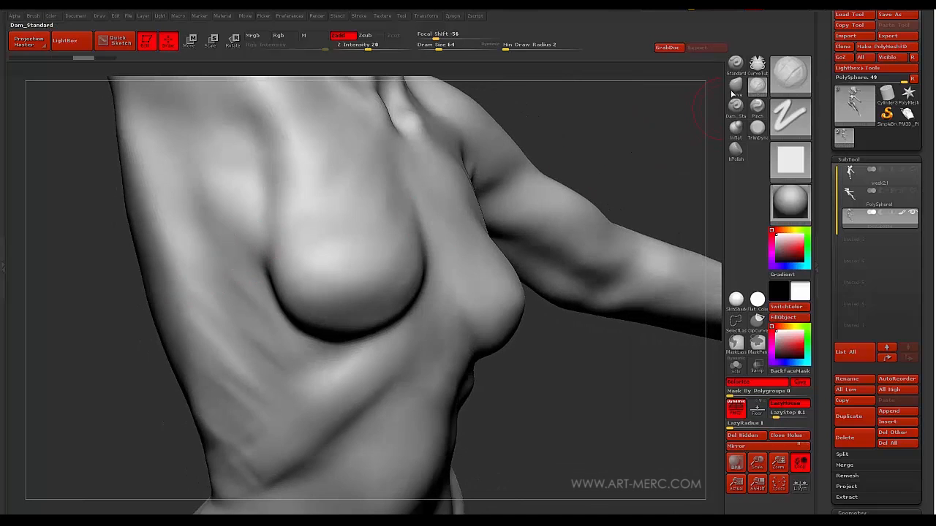
{"action": "mouse_move", "coordinate": [153, 409]}
{"action": "left_mouse_down"}
{"action": "mouse_move", "coordinate": [186, 398]}
{"action": "mouse_move", "coordinate": [386, 142]}
{"action": "left_mouse_up"}
{"action": "key", "text": "s"}
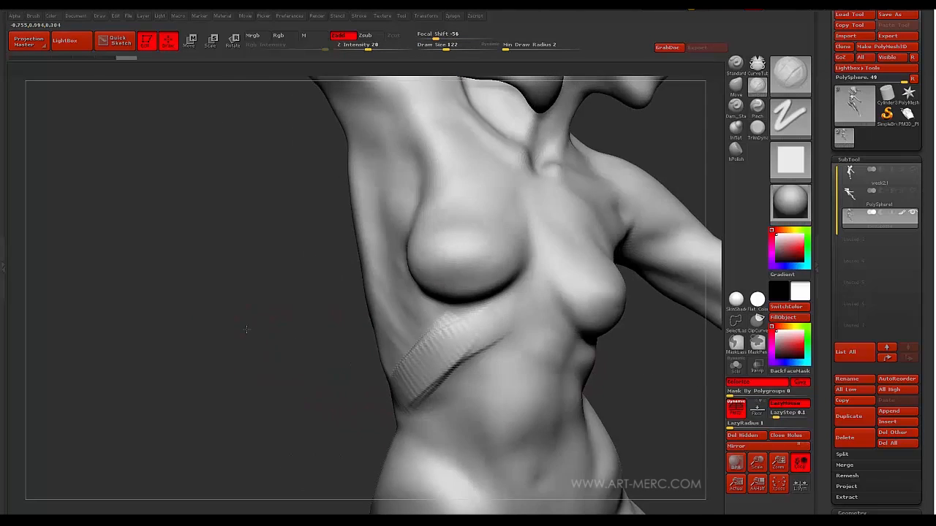
{"action": "left_click_drag", "start_coordinate": [380, 366], "coordinate": [440, 355]}
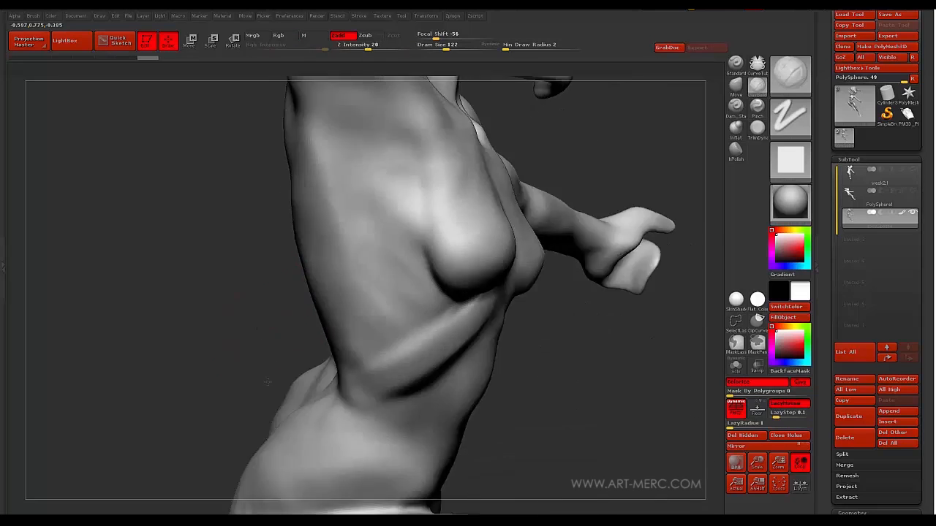
{"action": "left_click_drag", "start_coordinate": [307, 380], "coordinate": [250, 355]}
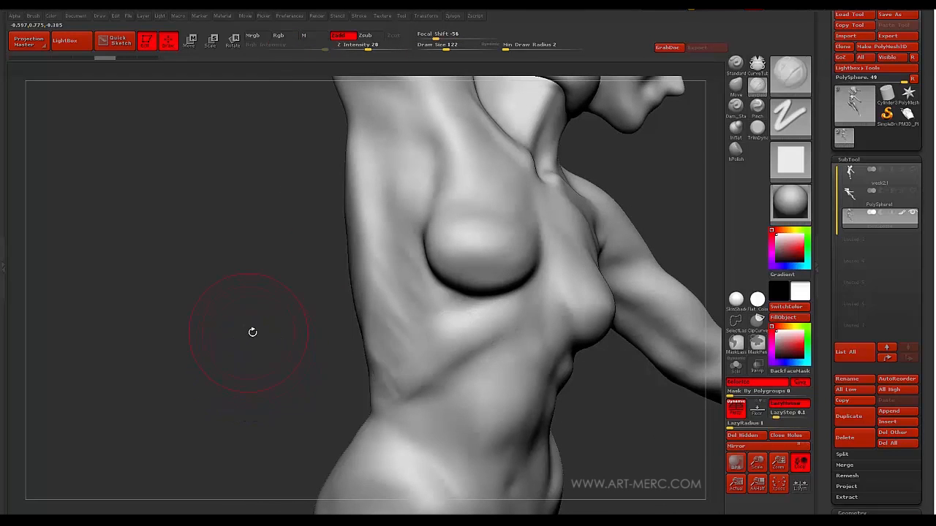
{"action": "mouse_move", "coordinate": [250, 330]}
{"action": "left_mouse_down"}
{"action": "mouse_move", "coordinate": [272, 338]}
{"action": "mouse_move", "coordinate": [234, 341]}
{"action": "left_mouse_up"}
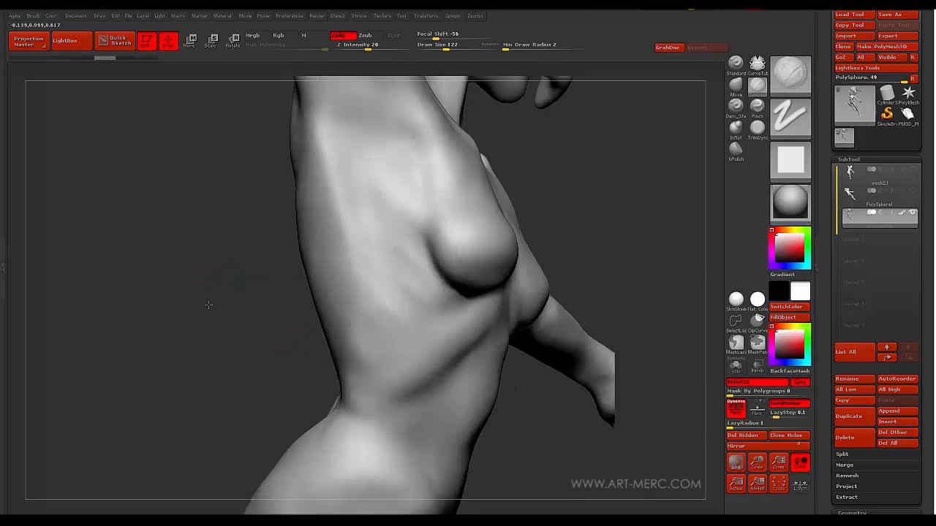
{"action": "mouse_move", "coordinate": [204, 315]}
{"action": "left_mouse_down"}
{"action": "mouse_move", "coordinate": [198, 303]}
{"action": "mouse_move", "coordinate": [226, 378]}
{"action": "mouse_move", "coordinate": [246, 309]}
{"action": "mouse_move", "coordinate": [207, 318]}
{"action": "mouse_move", "coordinate": [228, 246]}
{"action": "mouse_move", "coordinate": [187, 239]}
{"action": "mouse_move", "coordinate": [205, 230]}
{"action": "mouse_move", "coordinate": [200, 221]}
{"action": "mouse_move", "coordinate": [176, 257]}
{"action": "mouse_move", "coordinate": [195, 281]}
{"action": "left_mouse_up"}
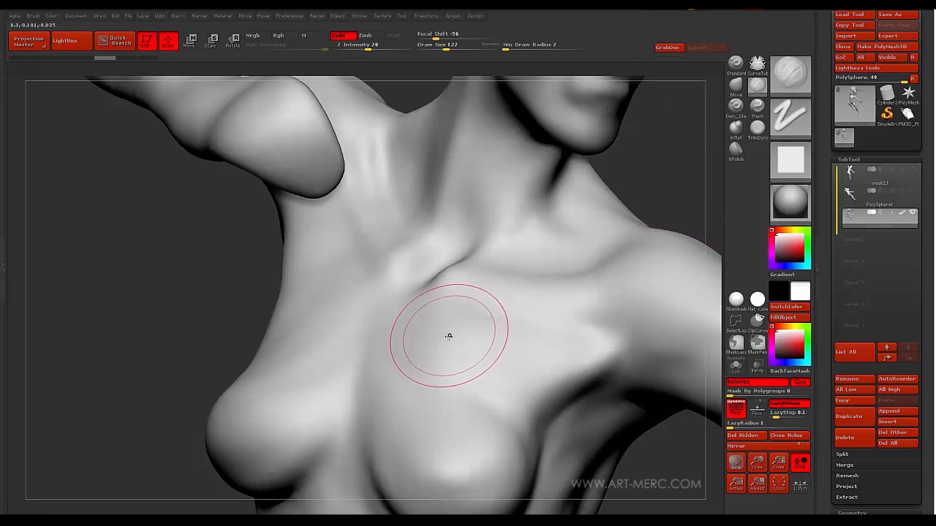
Pick the ClayBuildup brush and dock the Brush palette above the Tool palette
{"action": "key", "text": "b"}
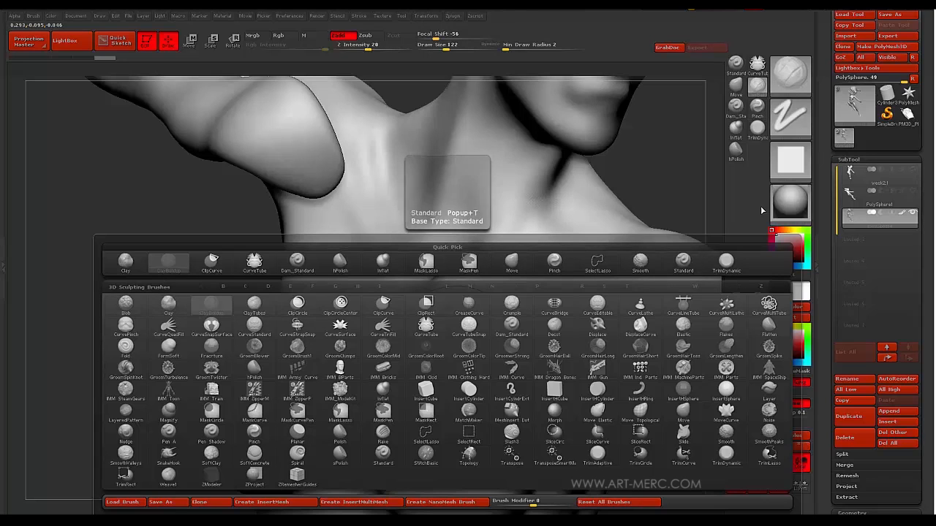
{"action": "left_click", "coordinate": [211, 306]}
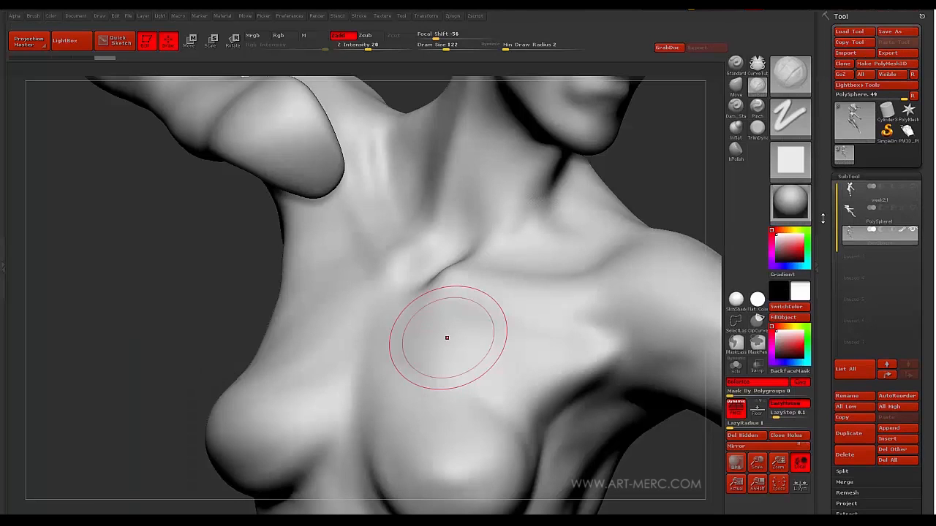
{"action": "left_click", "coordinate": [34, 18]}
{"action": "left_click", "coordinate": [32, 26]}
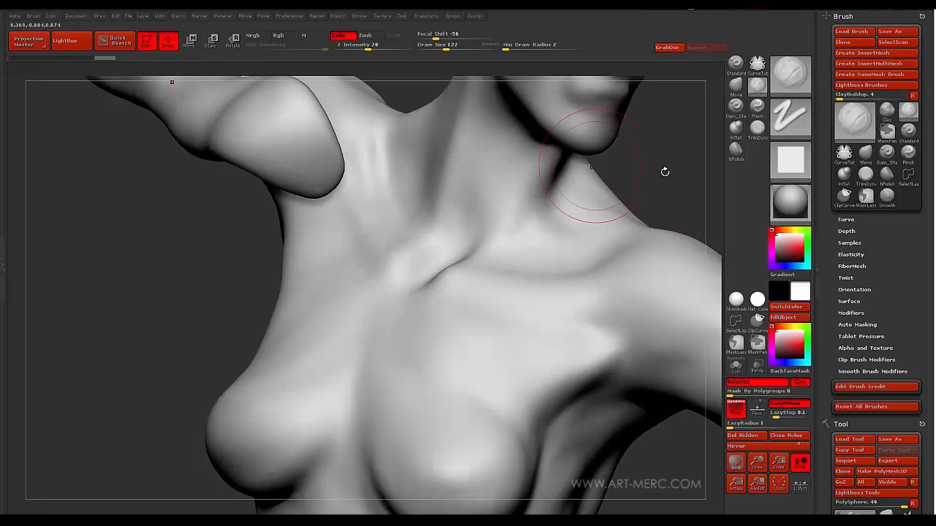
Dock the Stroke palette above the Brush palette and bring the ClayBuildup brush's settings into view
{"action": "mouse_move", "coordinate": [785, 174]}
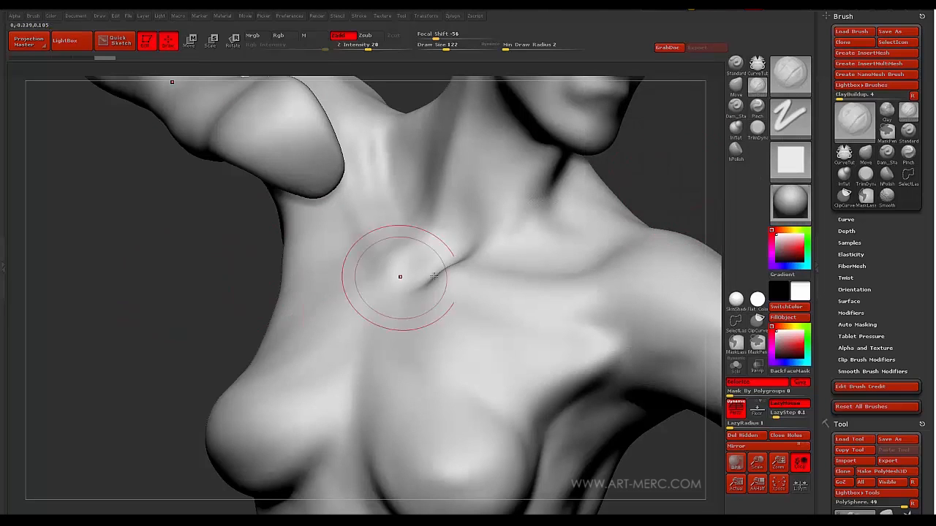
{"action": "left_click", "coordinate": [359, 16]}
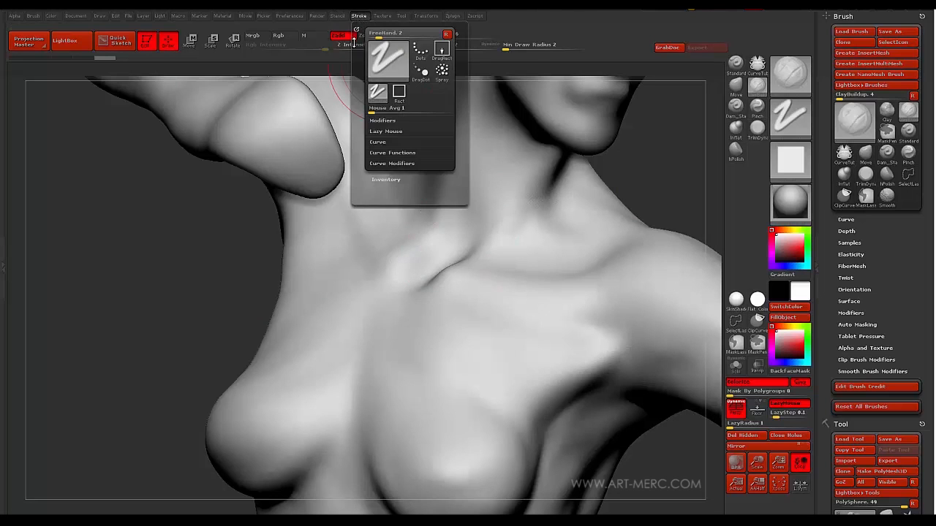
{"action": "left_click", "coordinate": [356, 28]}
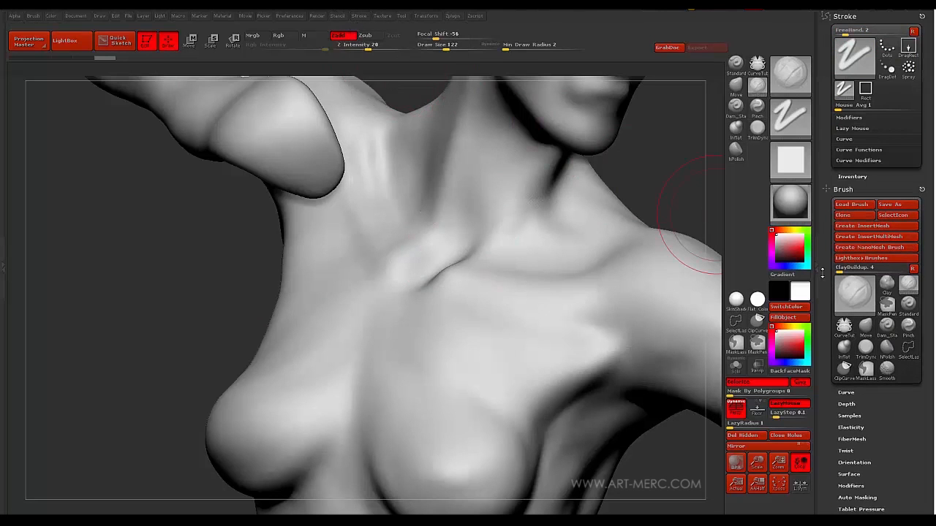
{"action": "mouse_move", "coordinate": [830, 285]}
{"action": "left_mouse_down"}
{"action": "mouse_move", "coordinate": [823, 191]}
{"action": "mouse_move", "coordinate": [823, 217]}
{"action": "left_mouse_up"}
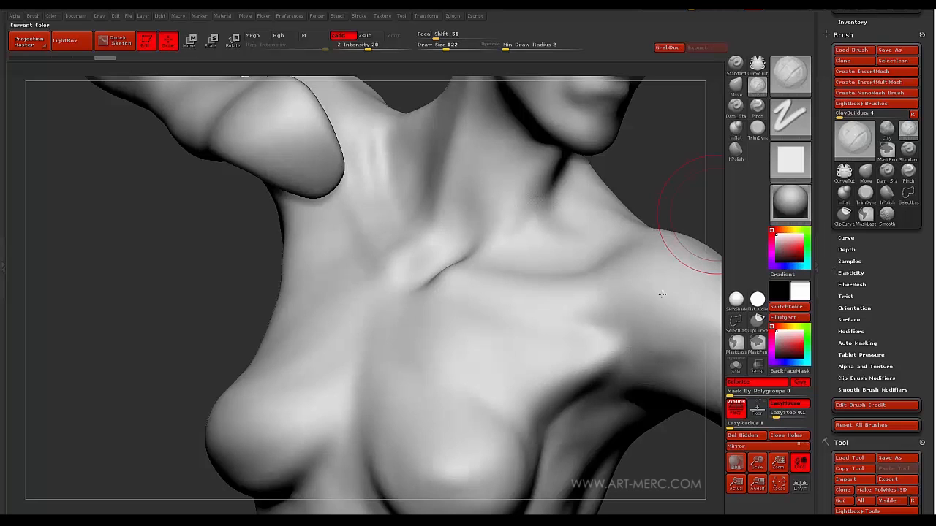
Switch to the Clay brush, try a stroke at draw size 78 on the chest muscle near the armpit, and undo it
{"action": "key", "text": "b"}
{"action": "mouse_move", "coordinate": [119, 326]}
{"action": "left_mouse_down"}
{"action": "mouse_move", "coordinate": [146, 230]}
{"action": "mouse_move", "coordinate": [127, 240]}
{"action": "mouse_move", "coordinate": [148, 303]}
{"action": "mouse_move", "coordinate": [179, 261]}
{"action": "mouse_move", "coordinate": [144, 361]}
{"action": "mouse_move", "coordinate": [117, 283]}
{"action": "mouse_move", "coordinate": [119, 253]}
{"action": "mouse_move", "coordinate": [109, 334]}
{"action": "mouse_move", "coordinate": [105, 314]}
{"action": "mouse_move", "coordinate": [138, 220]}
{"action": "mouse_move", "coordinate": [127, 246]}
{"action": "mouse_move", "coordinate": [387, 219]}
{"action": "left_mouse_up"}
{"action": "left_click", "coordinate": [781, 80]}
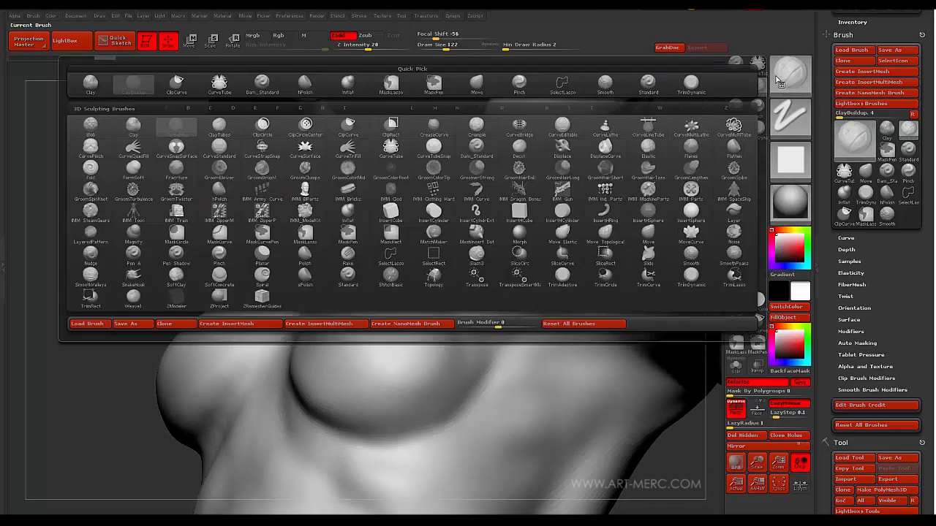
{"action": "left_click", "coordinate": [134, 126]}
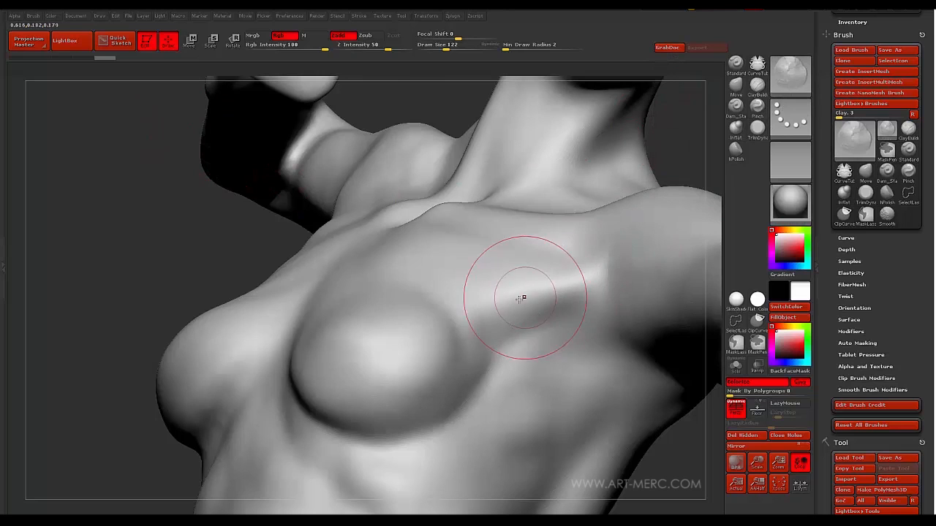
{"action": "left_click_drag", "start_coordinate": [528, 294], "coordinate": [522, 290]}
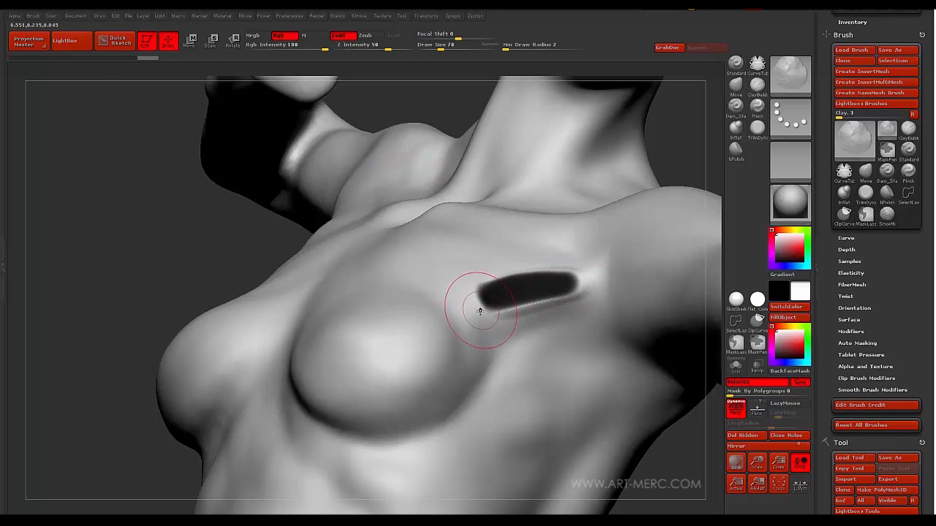
{"action": "key", "text": "ctrl+z"}
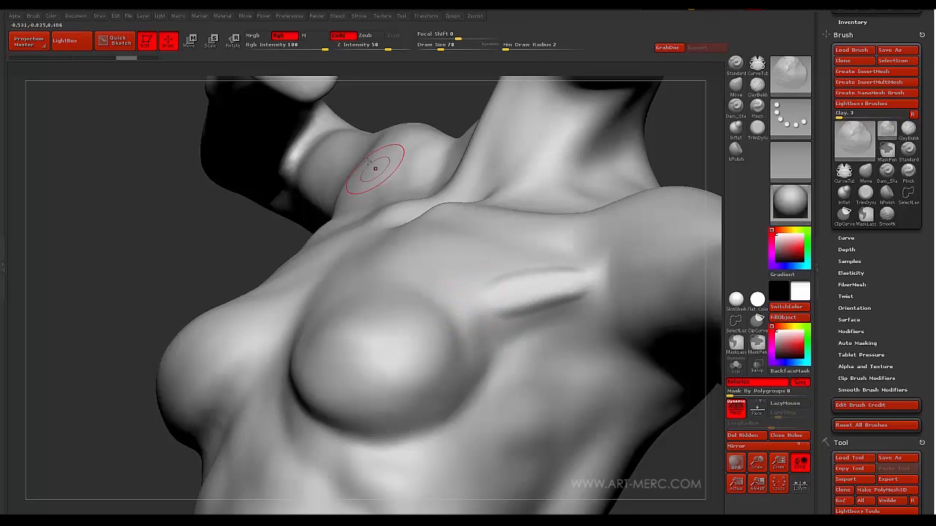
Turn off Rgb colour for the Clay brush and smooth the built-up ridge on the chest muscle near the armpit
{"action": "left_click", "coordinate": [286, 39]}
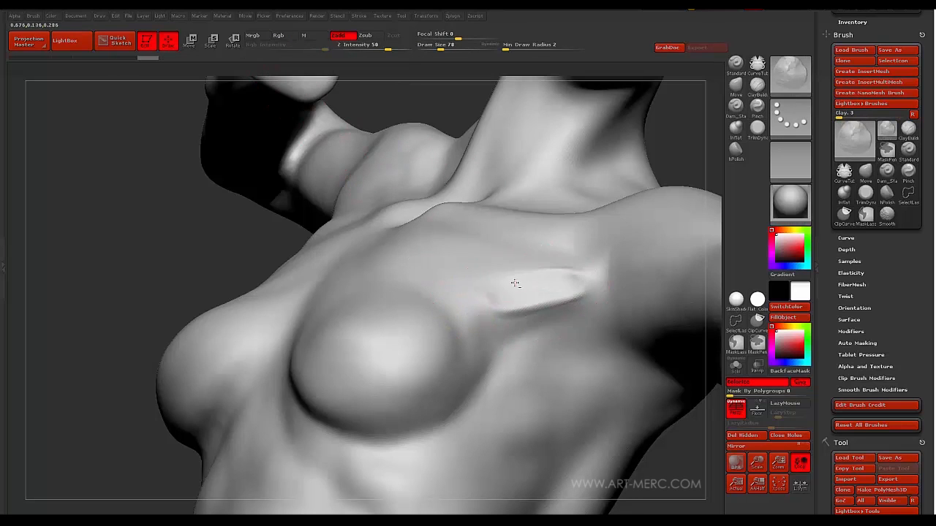
{"action": "key", "text": "shift"}
{"action": "left_click_drag", "start_coordinate": [503, 298], "coordinate": [483, 292], "text": "shift"}
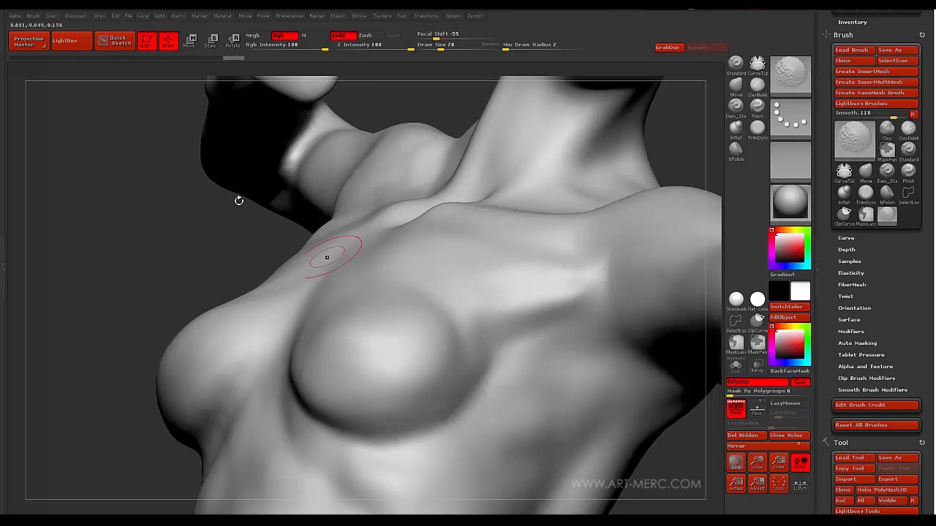
Try carving around the chest muscle where it meets the shoulder with inverted Clay strokes
{"action": "mouse_move", "coordinate": [238, 199]}
{"action": "left_mouse_down"}
{"action": "mouse_move", "coordinate": [183, 242]}
{"action": "mouse_move", "coordinate": [186, 206]}
{"action": "mouse_move", "coordinate": [181, 243]}
{"action": "mouse_move", "coordinate": [191, 247]}
{"action": "left_mouse_up"}
{"action": "mouse_move", "coordinate": [199, 212]}
{"action": "left_mouse_down"}
{"action": "mouse_move", "coordinate": [188, 161]}
{"action": "mouse_move", "coordinate": [219, 175]}
{"action": "left_mouse_up"}
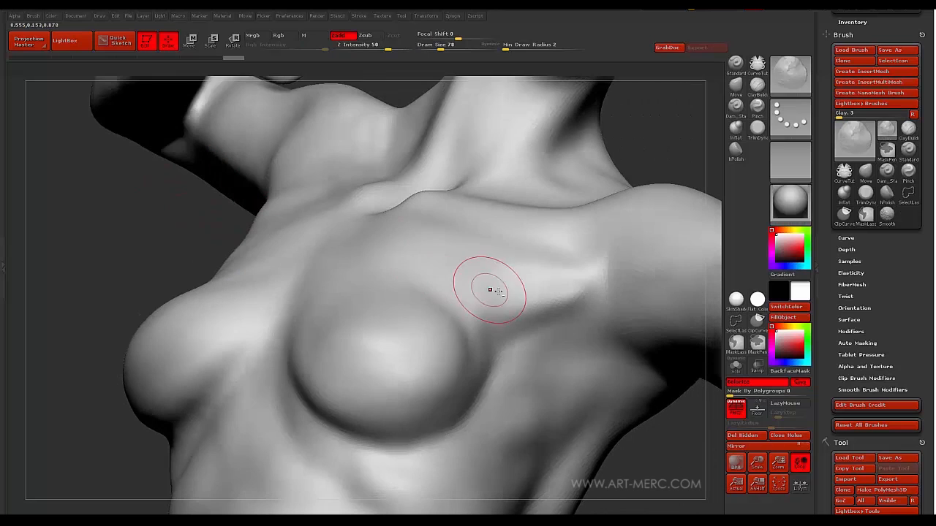
{"action": "left_click_drag", "start_coordinate": [589, 258], "coordinate": [579, 256], "text": "alt"}
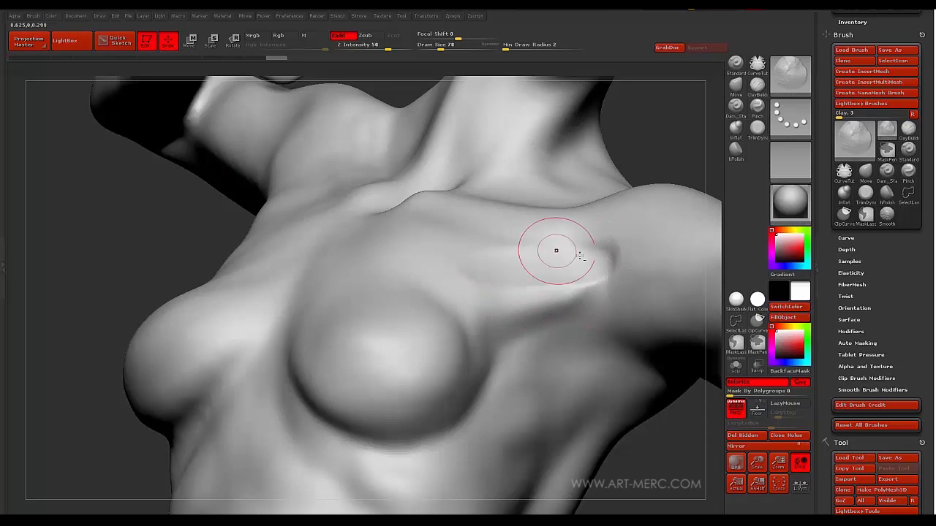
{"action": "left_click_drag", "start_coordinate": [170, 183], "coordinate": [241, 204]}
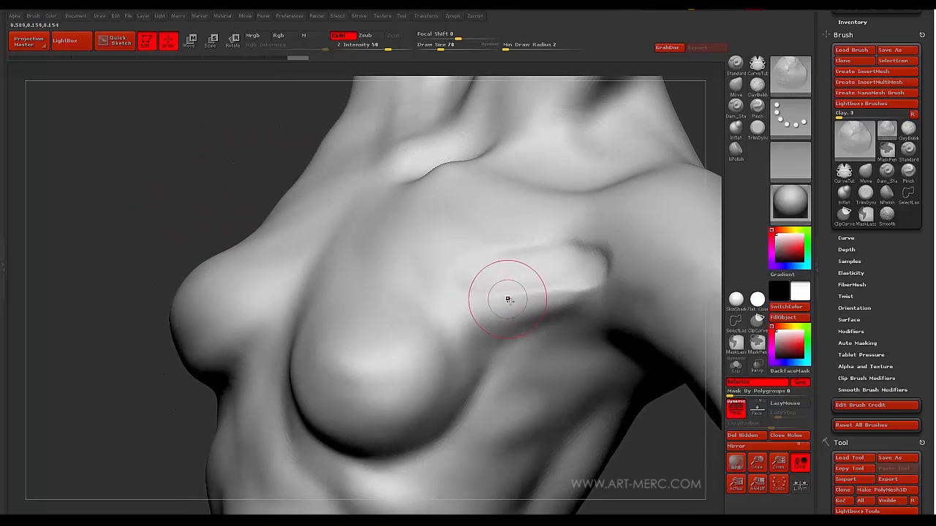
Try the Polish brush and smoothing on the carved chest muscle, and undo the test strokes in that area
{"action": "key", "text": "b"}
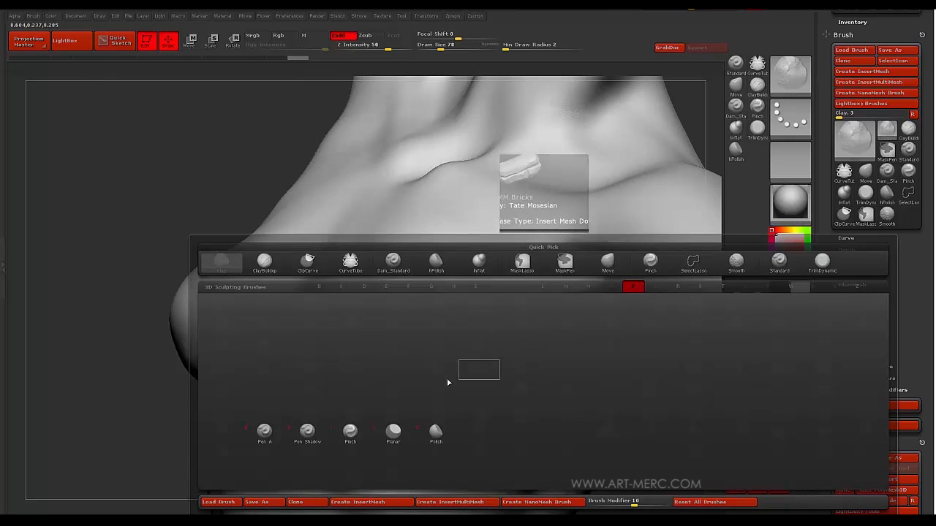
{"action": "left_click", "coordinate": [435, 433]}
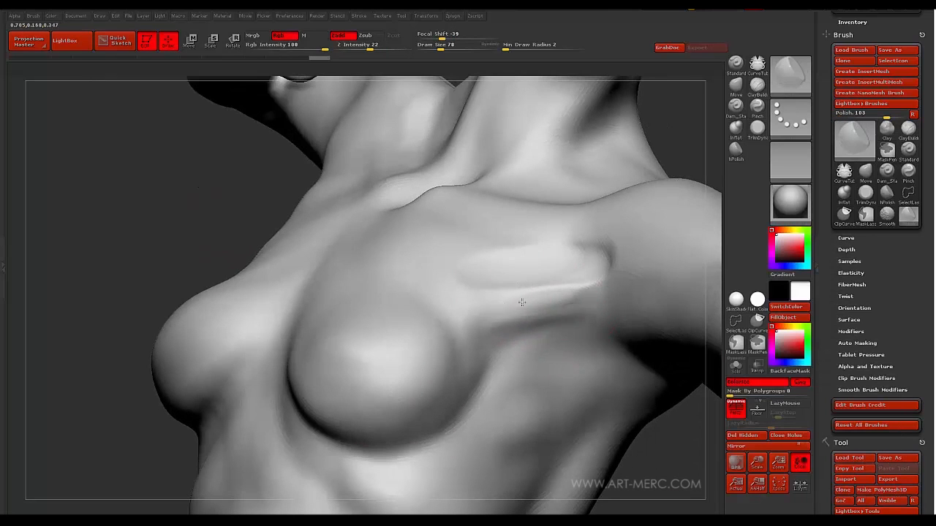
{"action": "mouse_move", "coordinate": [168, 212]}
{"action": "left_mouse_down"}
{"action": "mouse_move", "coordinate": [220, 220]}
{"action": "mouse_move", "coordinate": [195, 212]}
{"action": "mouse_move", "coordinate": [205, 236]}
{"action": "left_mouse_up"}
{"action": "left_click_drag", "start_coordinate": [526, 310], "coordinate": [562, 280], "text": "shift"}
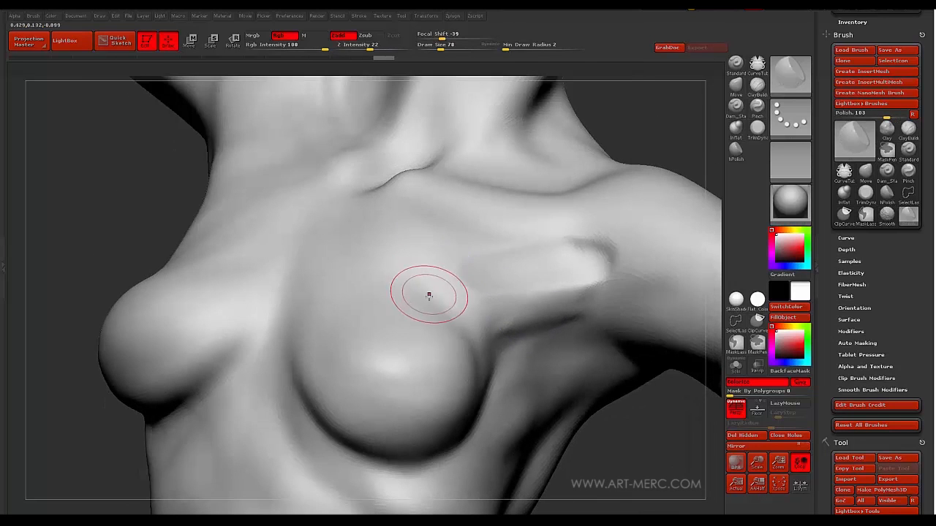
{"action": "key", "text": "ctrl"}
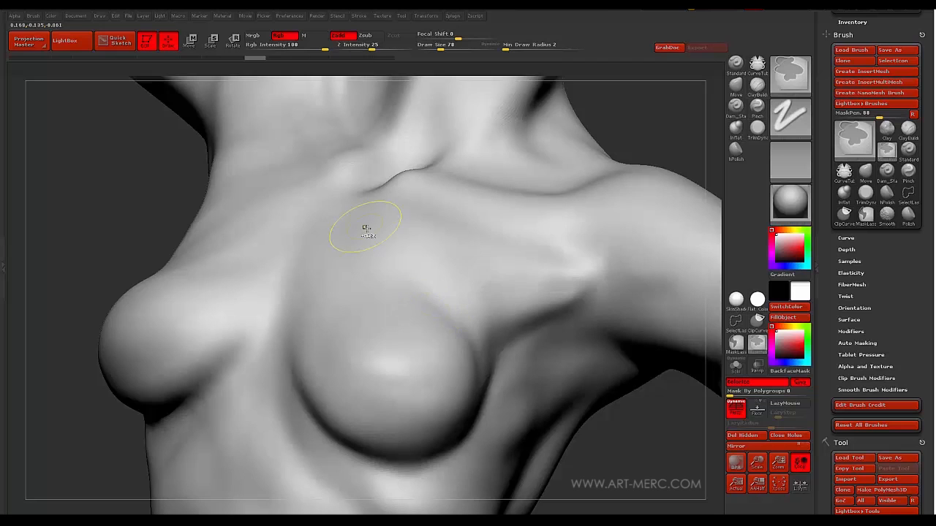
{"action": "mouse_move", "coordinate": [99, 183]}
{"action": "left_mouse_down"}
{"action": "mouse_move", "coordinate": [108, 196]}
{"action": "mouse_move", "coordinate": [272, 229]}
{"action": "left_mouse_up"}
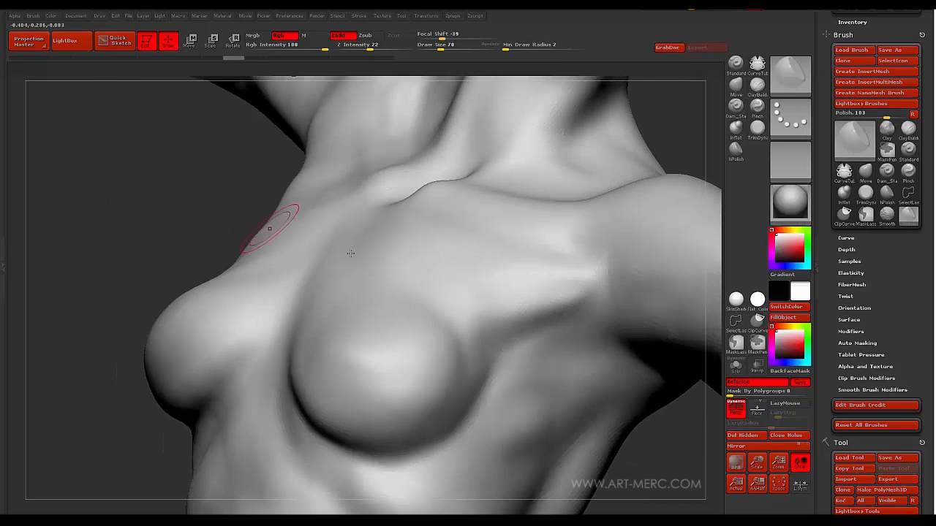
Switch to the ClayTubes brush and look at its square alpha alongside Alpha 28 in the alpha library
{"action": "key", "text": "b"}
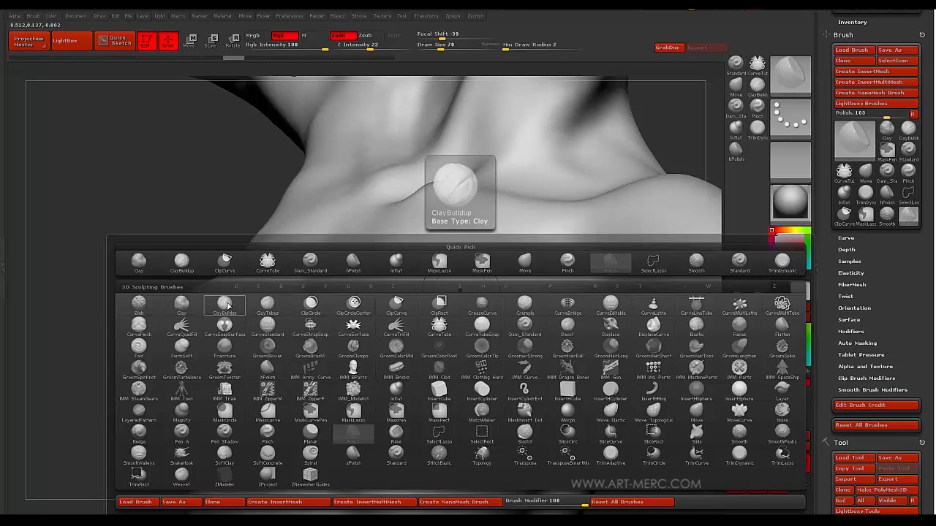
{"action": "left_click", "coordinate": [268, 306]}
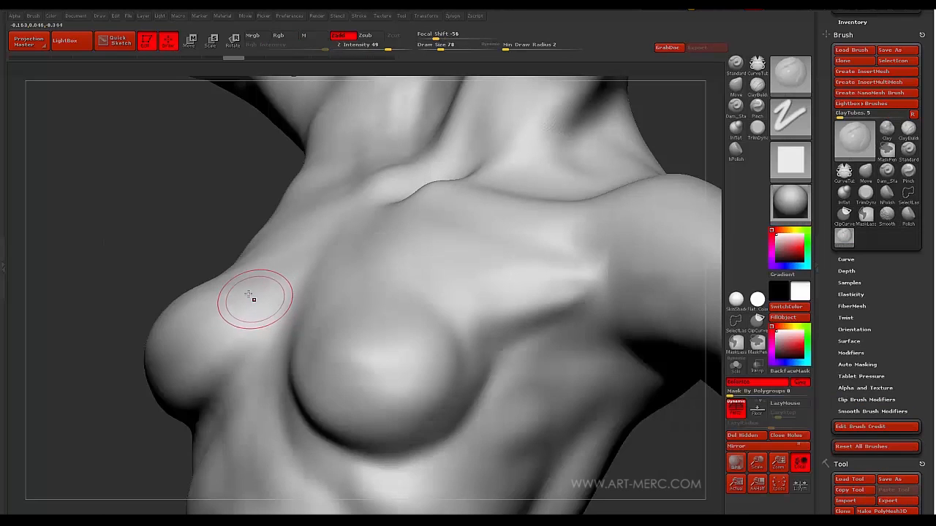
{"action": "scroll", "coordinate": [178, 190], "scroll_direction": "up", "scroll_amount": 3}
{"action": "left_click_drag", "start_coordinate": [150, 173], "coordinate": [289, 223]}
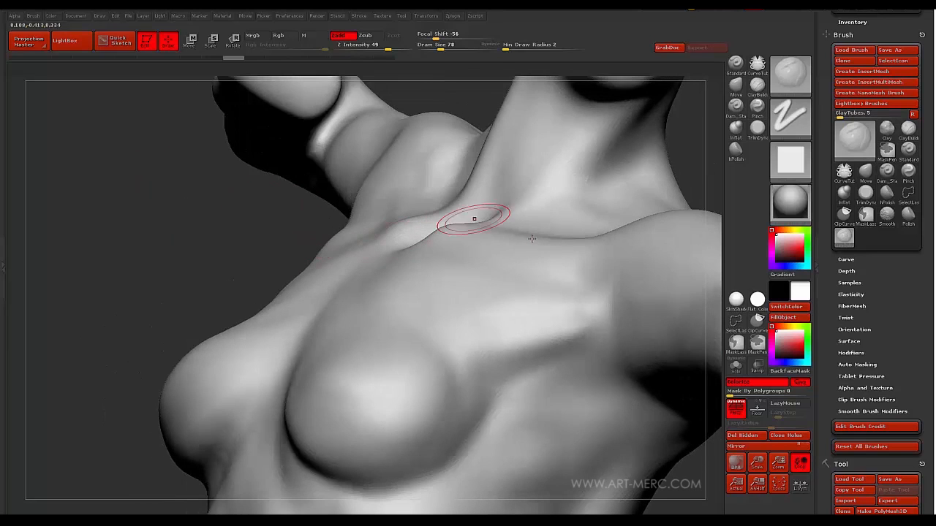
{"action": "mouse_move", "coordinate": [794, 167]}
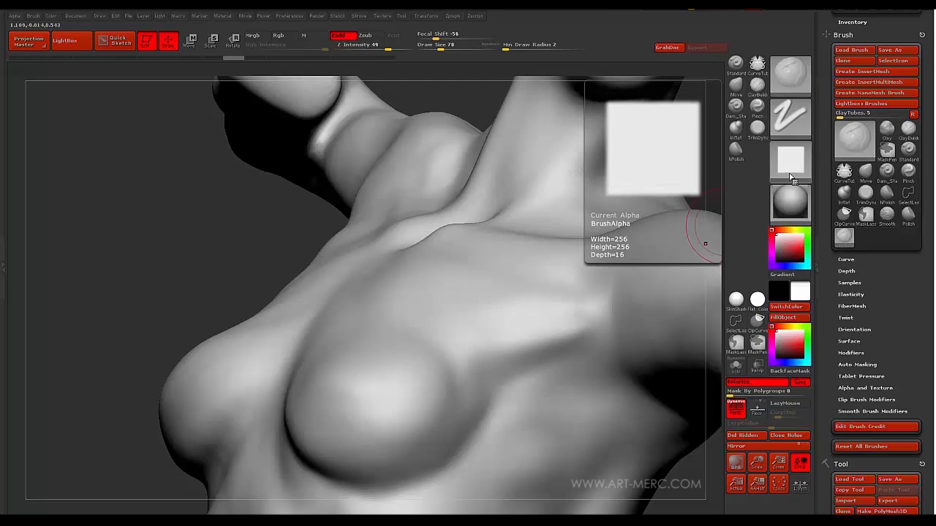
{"action": "left_click", "coordinate": [791, 169]}
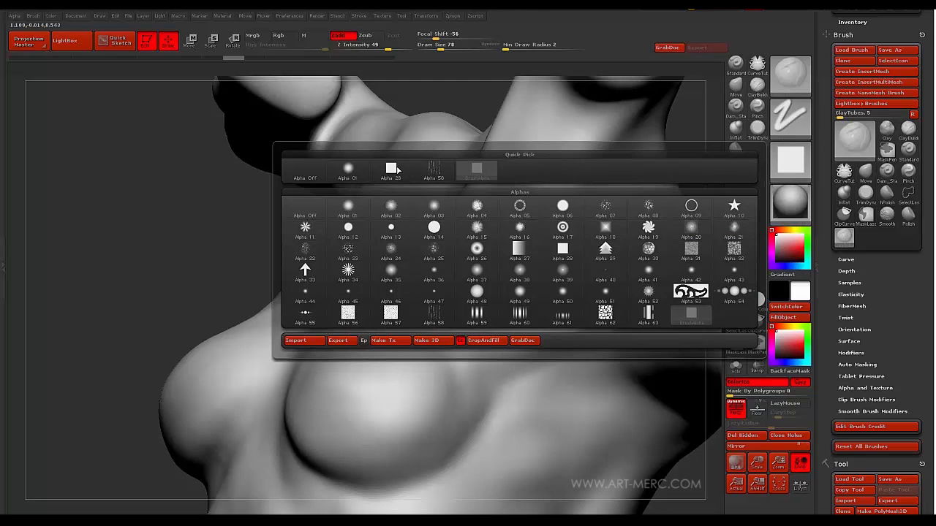
{"action": "mouse_move", "coordinate": [400, 172]}
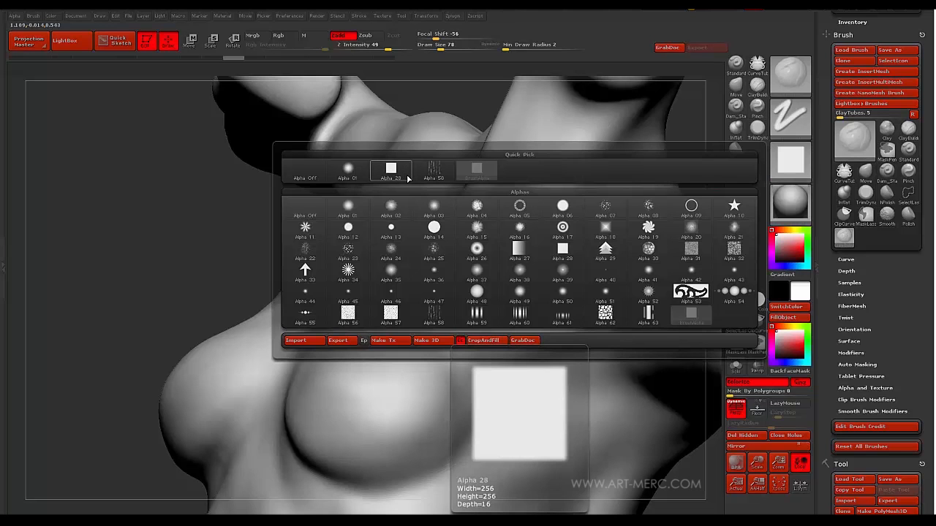
Try parallel ClayTubes strokes at draw size 78 across the chest muscle near the armpit, and undo them
{"action": "mouse_move", "coordinate": [192, 270]}
{"action": "left_mouse_down"}
{"action": "mouse_move", "coordinate": [273, 202]}
{"action": "mouse_move", "coordinate": [501, 343]}
{"action": "left_mouse_up"}
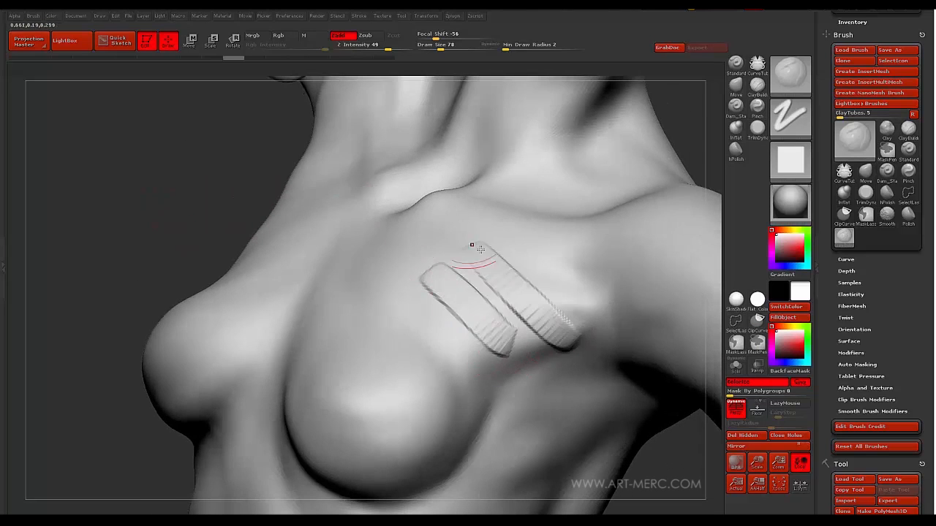
{"action": "left_click_drag", "start_coordinate": [595, 328], "coordinate": [512, 234]}
{"action": "left_click_drag", "start_coordinate": [614, 307], "coordinate": [535, 229]}
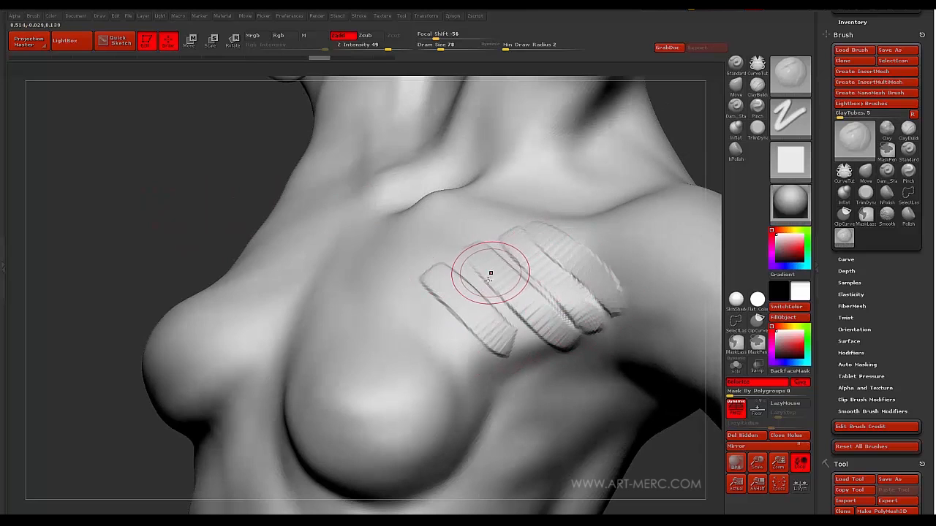
{"action": "key", "text": "ctrl+z"}
{"action": "key", "text": "ctrl+z"}
{"action": "key", "text": "ctrl+z"}
{"action": "key", "text": "ctrl+z"}
{"action": "key", "text": "ctrl+z"}
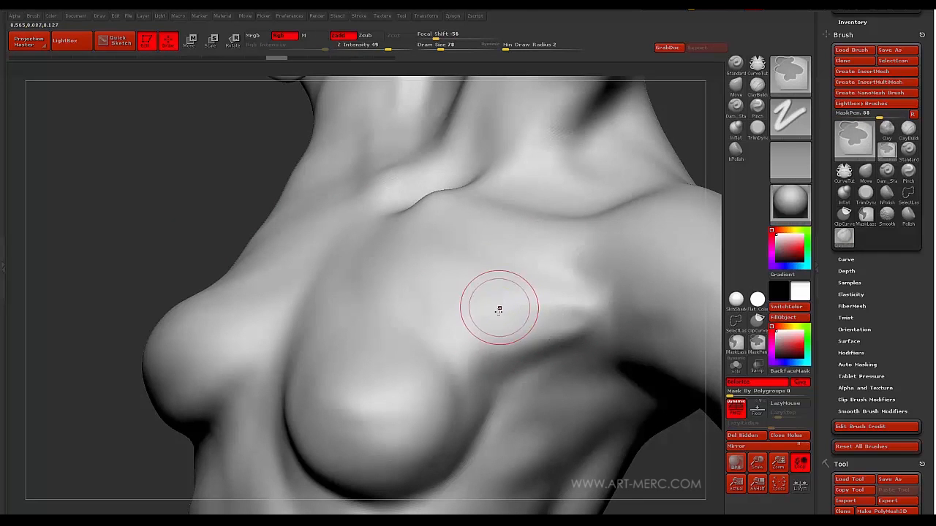
Set the draw size to 56 and build up ClayTubes strokes along the underside and front of the breast
{"action": "left_click_drag", "start_coordinate": [486, 323], "coordinate": [469, 323]}
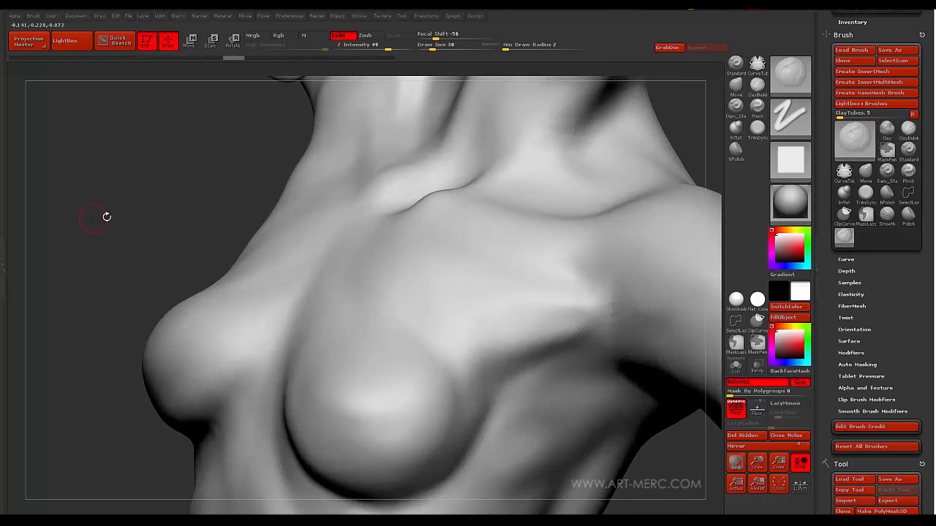
{"action": "mouse_move", "coordinate": [106, 218]}
{"action": "left_mouse_down", "text": "alt"}
{"action": "mouse_move", "coordinate": [140, 249]}
{"action": "mouse_move", "coordinate": [114, 244]}
{"action": "mouse_move", "coordinate": [54, 281]}
{"action": "mouse_move", "coordinate": [75, 161]}
{"action": "mouse_move", "coordinate": [525, 300]}
{"action": "left_mouse_up", "text": "alt"}
{"action": "key", "text": "s"}
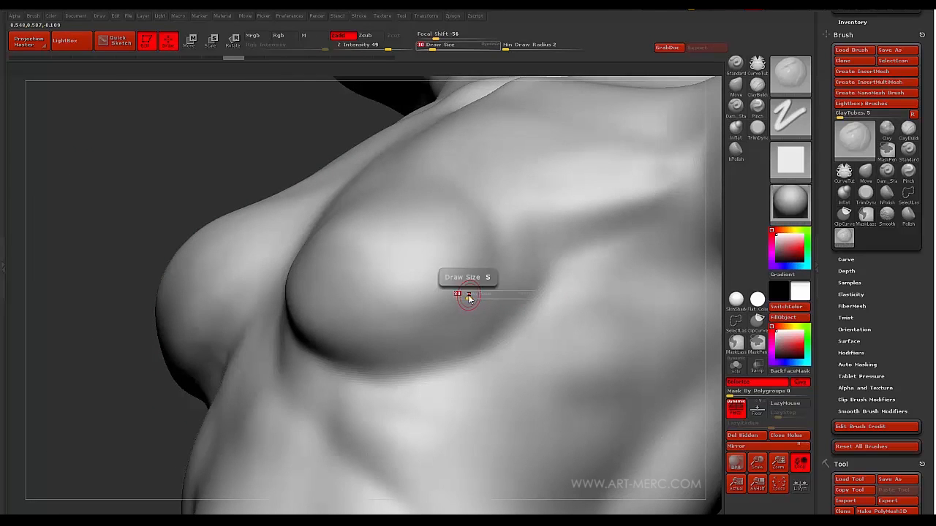
{"action": "mouse_move", "coordinate": [468, 297]}
{"action": "left_mouse_down"}
{"action": "mouse_move", "coordinate": [497, 294]}
{"action": "mouse_move", "coordinate": [475, 311]}
{"action": "left_mouse_up"}
{"action": "left_click_drag", "start_coordinate": [530, 277], "coordinate": [428, 313]}
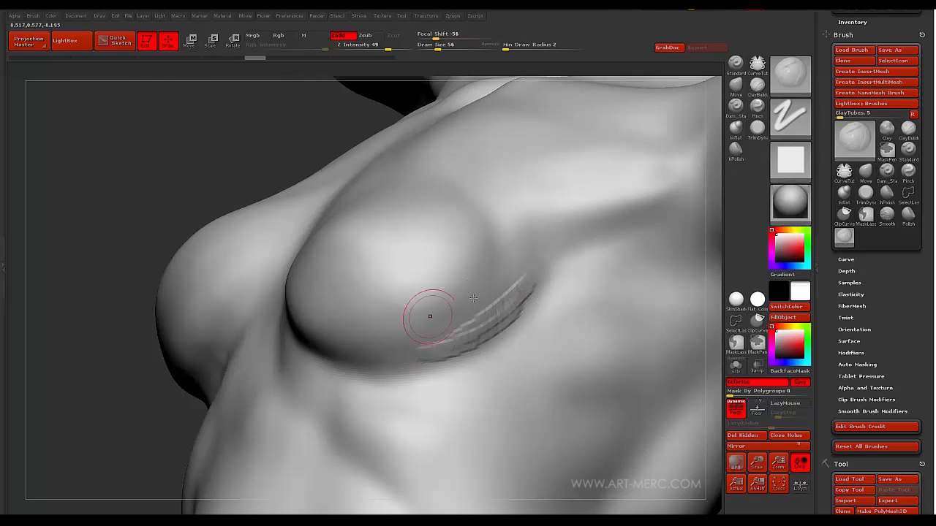
{"action": "left_click_drag", "start_coordinate": [530, 256], "coordinate": [395, 313]}
{"action": "left_click_drag", "start_coordinate": [468, 321], "coordinate": [397, 325]}
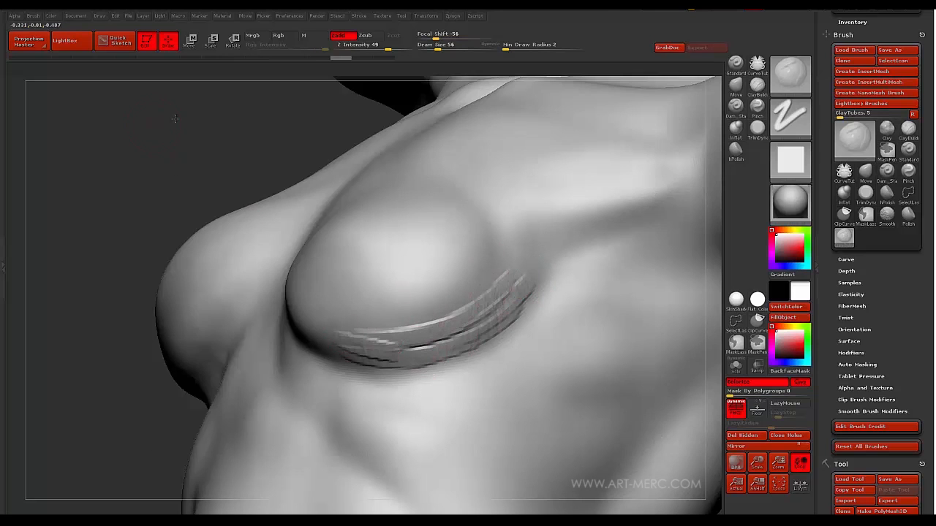
{"action": "left_click_drag", "start_coordinate": [174, 118], "coordinate": [378, 330]}
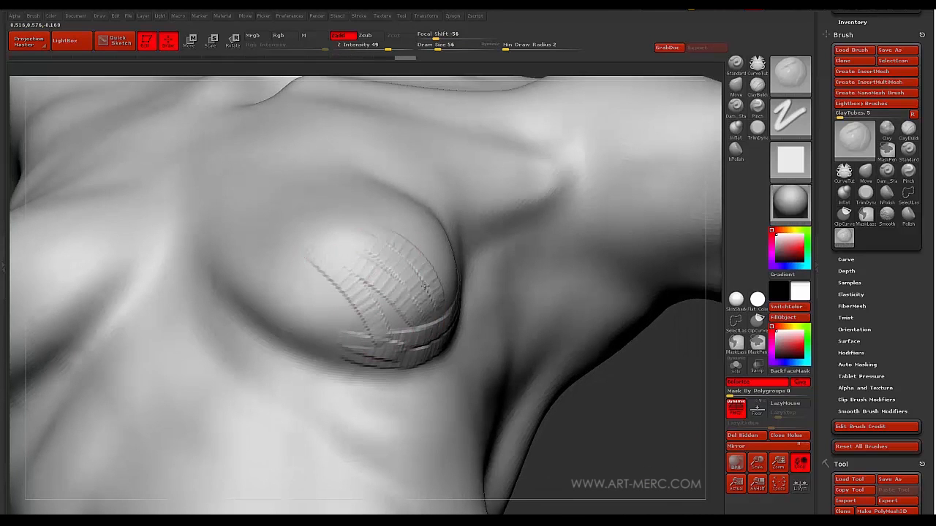
{"action": "mouse_move", "coordinate": [583, 437]}
{"action": "left_mouse_down"}
{"action": "mouse_move", "coordinate": [481, 249]}
{"action": "mouse_move", "coordinate": [473, 294]}
{"action": "left_mouse_up"}
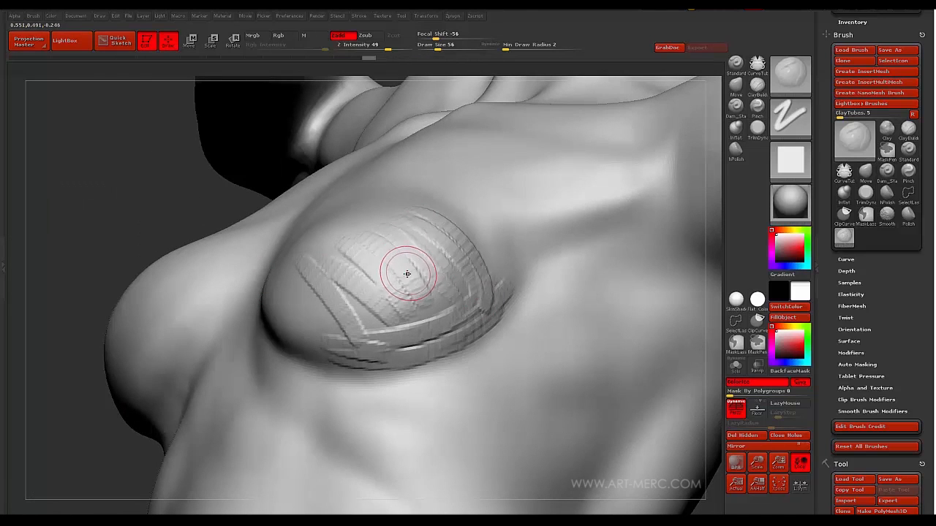
Raise the draw size to 126 and layer broad ClayTubes strokes over the whole breast, working around it from several angles
{"action": "mouse_move", "coordinate": [409, 280]}
{"action": "left_mouse_down"}
{"action": "mouse_move", "coordinate": [432, 272]}
{"action": "mouse_move", "coordinate": [367, 226]}
{"action": "left_mouse_up"}
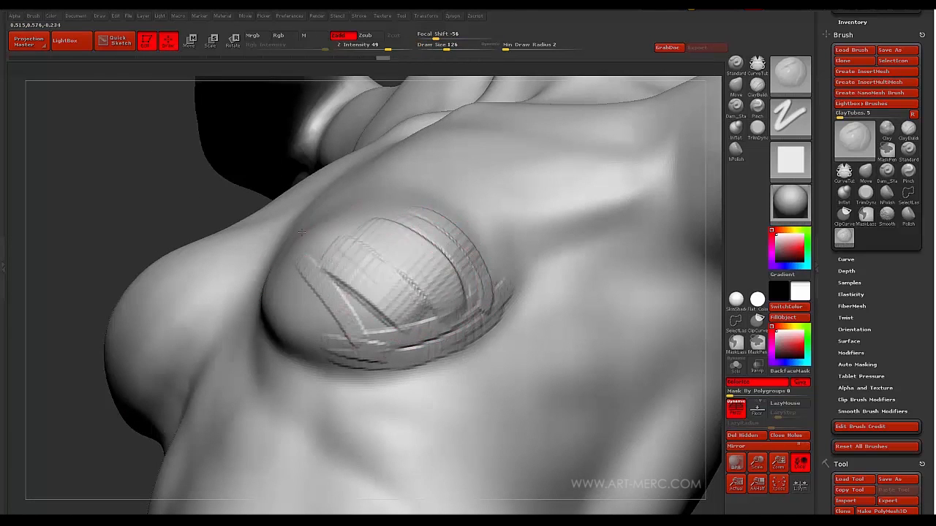
{"action": "left_click_drag", "start_coordinate": [301, 232], "coordinate": [388, 322]}
{"action": "left_click_drag", "start_coordinate": [297, 259], "coordinate": [342, 327]}
{"action": "left_click_drag", "start_coordinate": [86, 192], "coordinate": [143, 231]}
{"action": "left_click_drag", "start_coordinate": [511, 298], "coordinate": [367, 282], "text": "alt"}
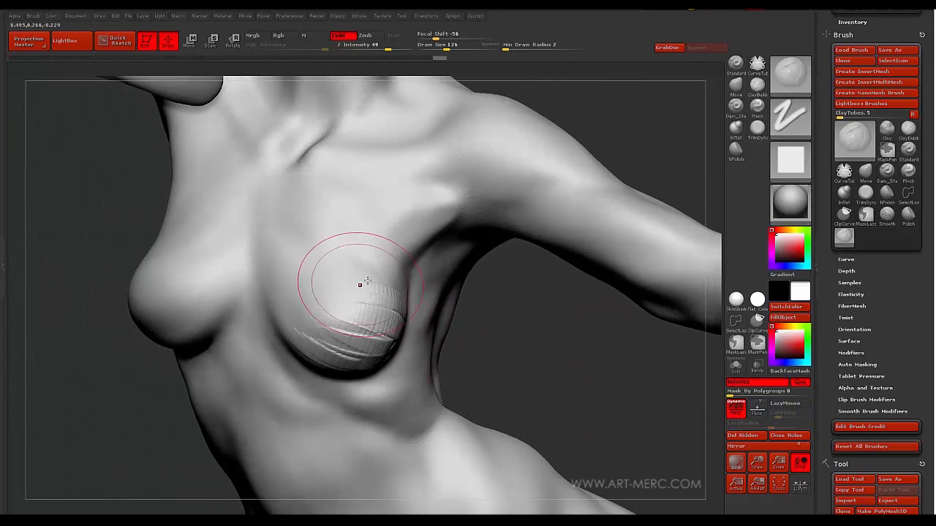
{"action": "left_click_drag", "start_coordinate": [335, 253], "coordinate": [387, 304]}
{"action": "left_click_drag", "start_coordinate": [310, 280], "coordinate": [351, 324]}
{"action": "mouse_move", "coordinate": [291, 307]}
{"action": "left_mouse_down"}
{"action": "mouse_move", "coordinate": [344, 343]}
{"action": "mouse_move", "coordinate": [314, 351]}
{"action": "left_mouse_up"}
{"action": "mouse_move", "coordinate": [73, 183]}
{"action": "left_mouse_down"}
{"action": "mouse_move", "coordinate": [104, 209]}
{"action": "mouse_move", "coordinate": [178, 178]}
{"action": "mouse_move", "coordinate": [159, 196]}
{"action": "mouse_move", "coordinate": [157, 188]}
{"action": "mouse_move", "coordinate": [176, 241]}
{"action": "mouse_move", "coordinate": [164, 261]}
{"action": "mouse_move", "coordinate": [168, 209]}
{"action": "mouse_move", "coordinate": [164, 254]}
{"action": "mouse_move", "coordinate": [183, 258]}
{"action": "left_mouse_up"}
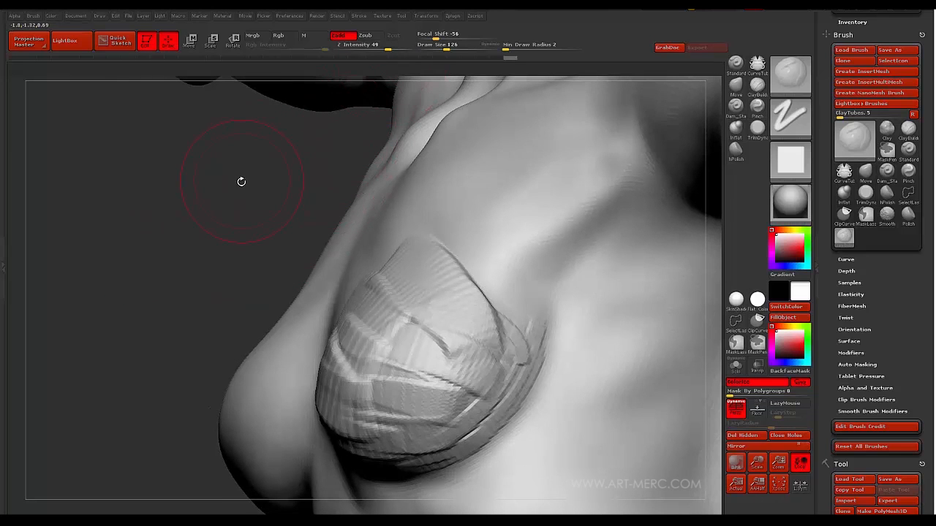
{"action": "left_click_drag", "start_coordinate": [242, 182], "coordinate": [286, 151]}
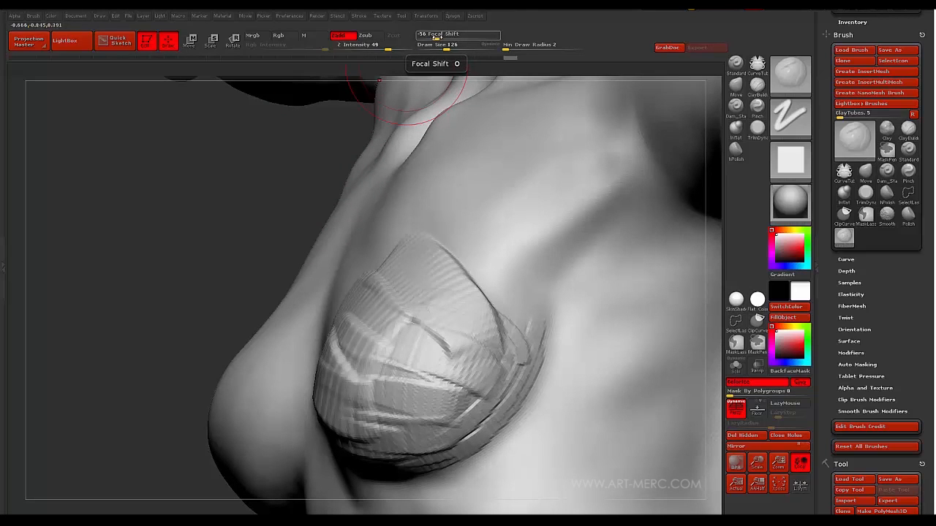
Set the focal shift to -100 and lay one hard-edged ClayTubes stroke across the chest muscle above the breast
{"action": "left_click_drag", "start_coordinate": [436, 36], "coordinate": [462, 44]}
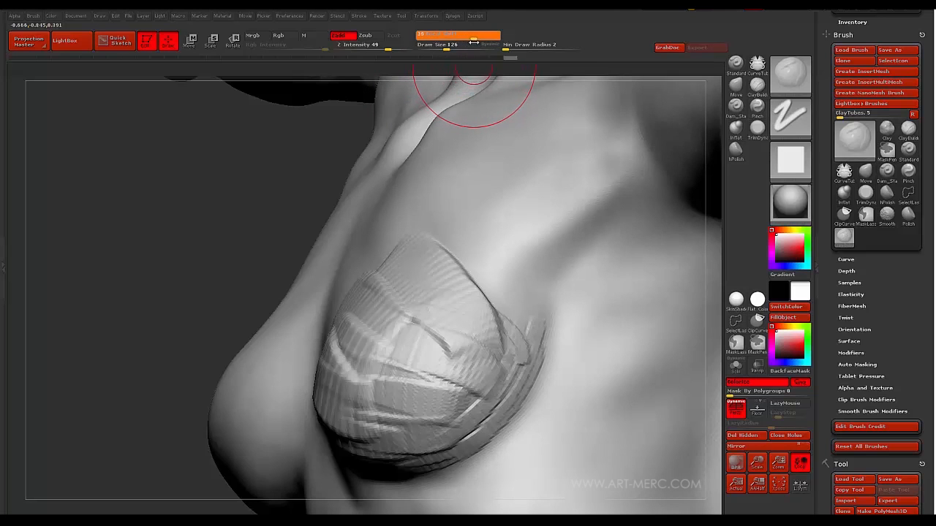
{"action": "left_click_drag", "start_coordinate": [473, 42], "coordinate": [431, 37]}
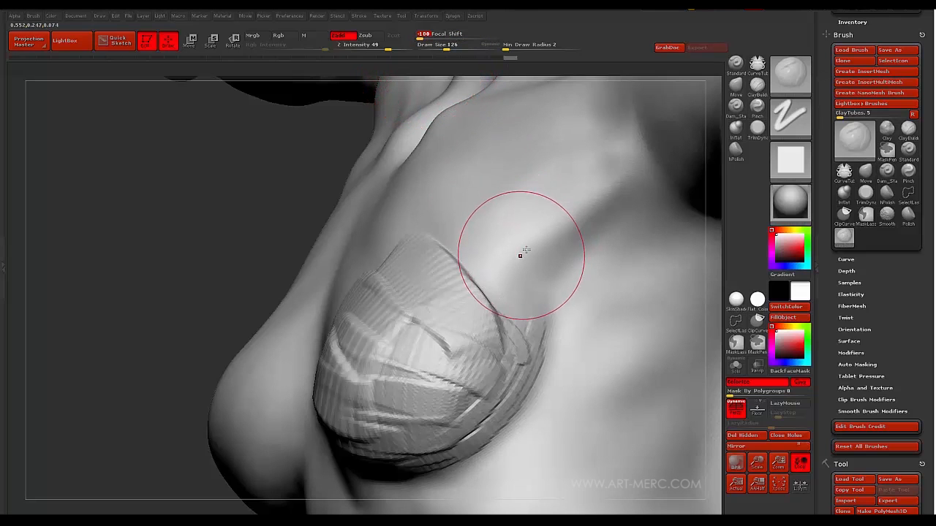
{"action": "left_click_drag", "start_coordinate": [553, 245], "coordinate": [512, 184]}
Try more hard-edged ClayTubes strokes on both sides of the first one, and undo them back to the single stroke
{"action": "left_click_drag", "start_coordinate": [578, 219], "coordinate": [534, 157]}
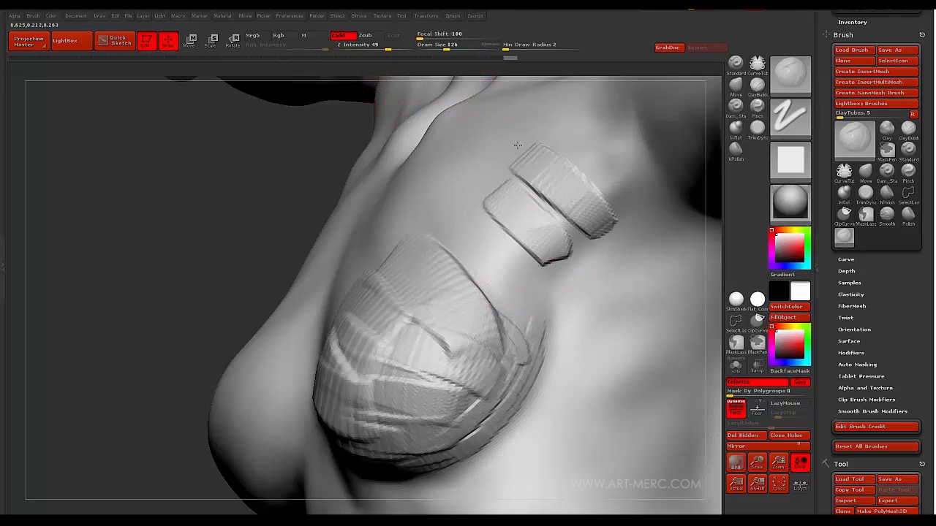
{"action": "left_click_drag", "start_coordinate": [616, 210], "coordinate": [578, 147]}
{"action": "left_click_drag", "start_coordinate": [545, 282], "coordinate": [498, 223]}
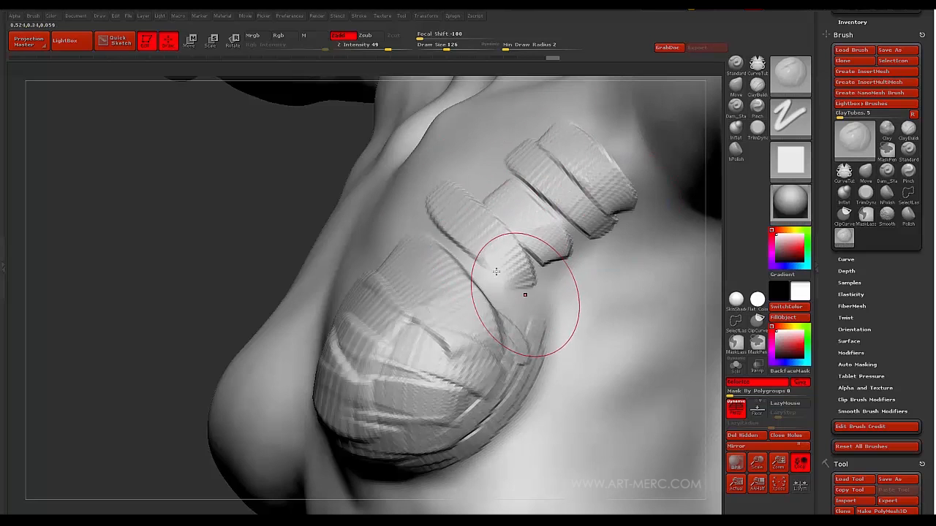
{"action": "left_click_drag", "start_coordinate": [522, 292], "coordinate": [414, 210]}
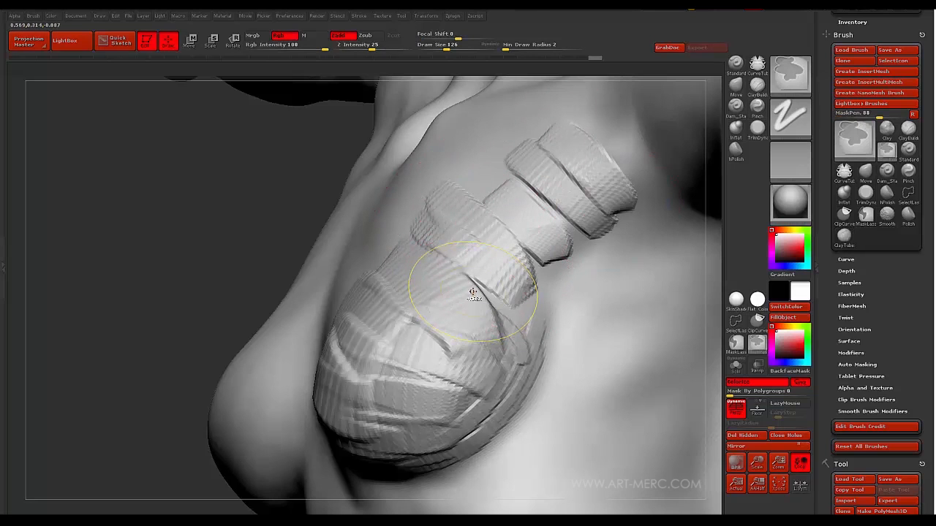
{"action": "key", "text": "ctrl+z"}
{"action": "key", "text": "ctrl+z"}
{"action": "key", "text": "ctrl+z"}
{"action": "key", "text": "ctrl+z"}
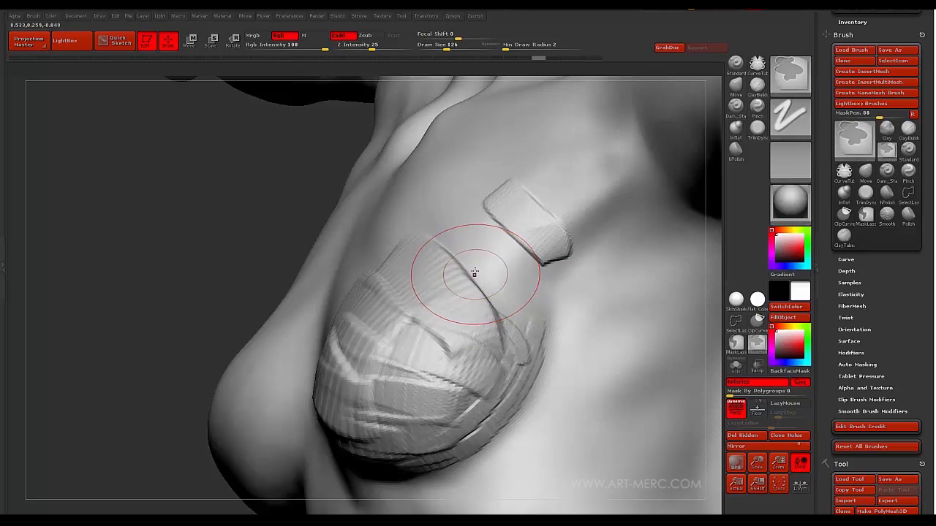
Set the focal shift to 70 and add soft-edged ClayTubes strokes across the chest muscle towards the armpit
{"action": "left_click_drag", "start_coordinate": [421, 37], "coordinate": [486, 37]}
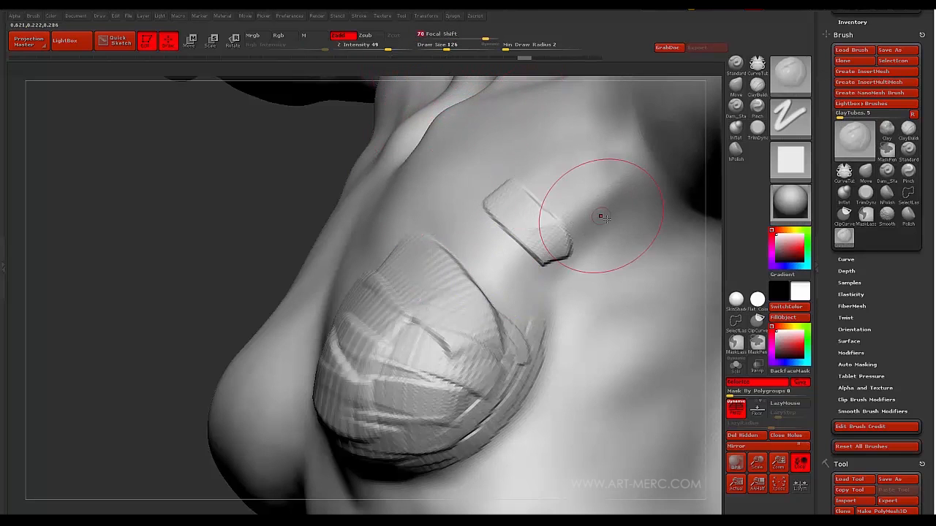
{"action": "left_click_drag", "start_coordinate": [601, 209], "coordinate": [553, 149]}
{"action": "mouse_move", "coordinate": [642, 197]}
{"action": "left_mouse_down"}
{"action": "mouse_move", "coordinate": [604, 148]}
{"action": "mouse_move", "coordinate": [615, 128]}
{"action": "mouse_move", "coordinate": [591, 117]}
{"action": "left_mouse_up"}
{"action": "left_click_drag", "start_coordinate": [600, 253], "coordinate": [519, 169]}
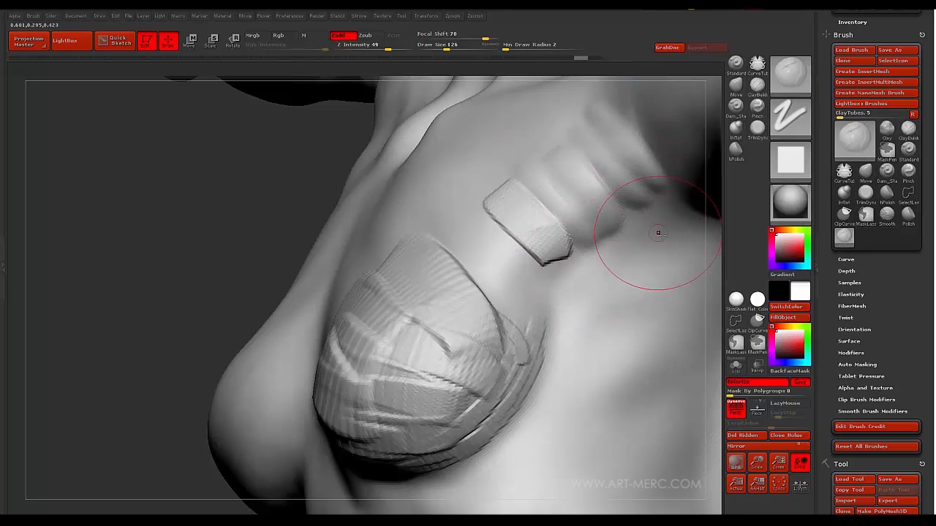
{"action": "left_click_drag", "start_coordinate": [658, 229], "coordinate": [581, 156]}
{"action": "left_click_drag", "start_coordinate": [650, 267], "coordinate": [616, 241]}
{"action": "left_click_drag", "start_coordinate": [679, 329], "coordinate": [578, 205]}
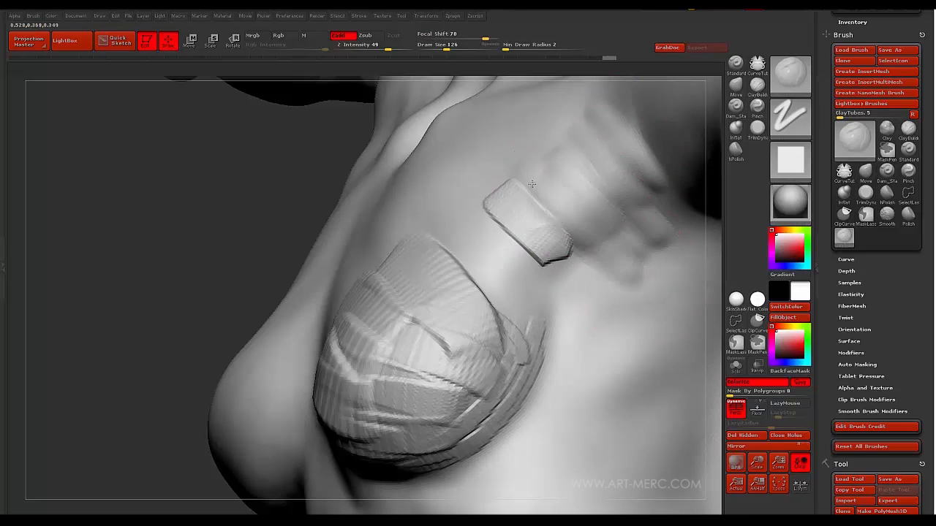
{"action": "mouse_move", "coordinate": [533, 314]}
{"action": "left_mouse_down"}
{"action": "mouse_move", "coordinate": [493, 259]}
{"action": "mouse_move", "coordinate": [446, 219]}
{"action": "left_mouse_up"}
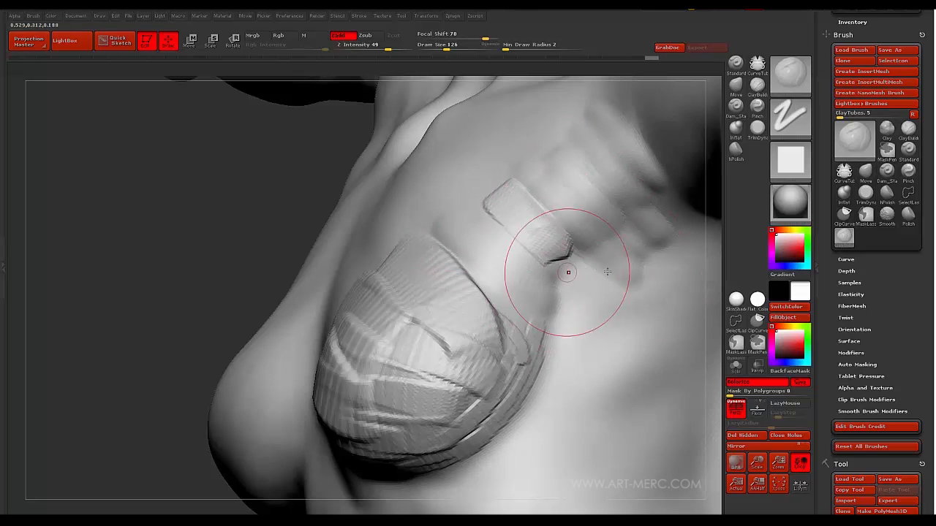
{"action": "left_click_drag", "start_coordinate": [636, 260], "coordinate": [585, 187]}
{"action": "left_click_drag", "start_coordinate": [628, 230], "coordinate": [545, 150]}
Build up the chest muscle lengthwise from the armpit down onto the breast with soft ClayTubes strokes
{"action": "mouse_move", "coordinate": [205, 174]}
{"action": "left_mouse_down"}
{"action": "mouse_move", "coordinate": [236, 195]}
{"action": "mouse_move", "coordinate": [293, 152]}
{"action": "left_mouse_up"}
{"action": "mouse_move", "coordinate": [596, 180]}
{"action": "left_mouse_down"}
{"action": "mouse_move", "coordinate": [560, 215]}
{"action": "mouse_move", "coordinate": [564, 198]}
{"action": "mouse_move", "coordinate": [532, 263]}
{"action": "mouse_move", "coordinate": [560, 169]}
{"action": "left_mouse_up"}
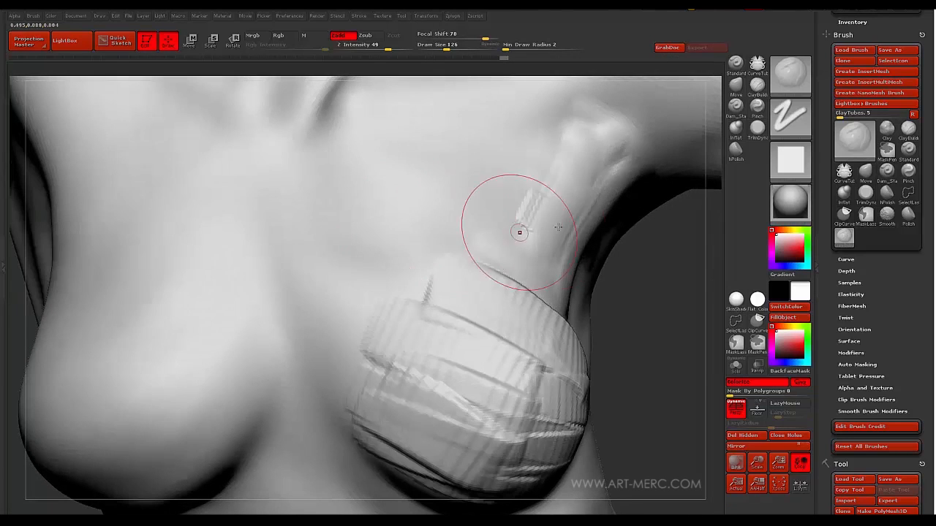
{"action": "mouse_move", "coordinate": [512, 230]}
{"action": "left_mouse_down"}
{"action": "mouse_move", "coordinate": [614, 143]}
{"action": "mouse_move", "coordinate": [479, 250]}
{"action": "mouse_move", "coordinate": [524, 283]}
{"action": "mouse_move", "coordinate": [560, 234]}
{"action": "mouse_move", "coordinate": [548, 308]}
{"action": "left_mouse_up"}
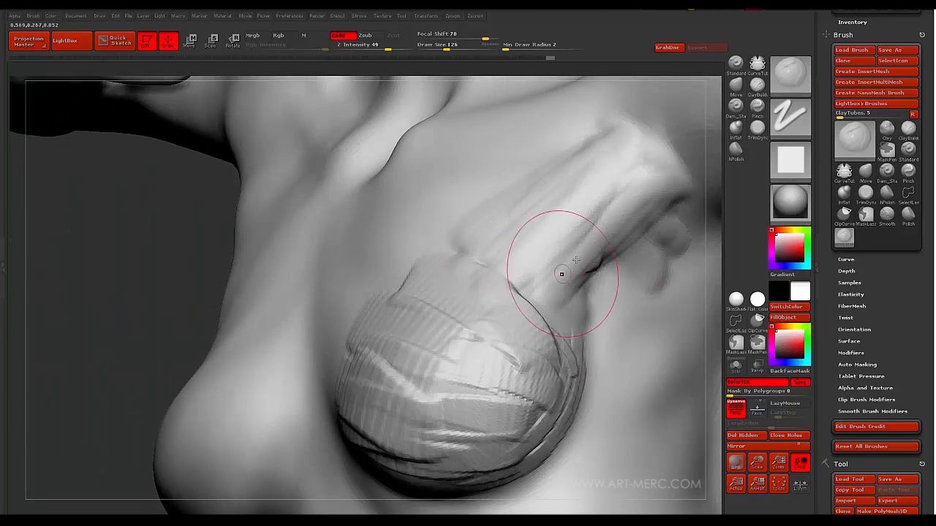
{"action": "mouse_move", "coordinate": [563, 274]}
{"action": "left_mouse_down"}
{"action": "mouse_move", "coordinate": [530, 330]}
{"action": "mouse_move", "coordinate": [512, 295]}
{"action": "mouse_move", "coordinate": [505, 300]}
{"action": "left_mouse_up"}
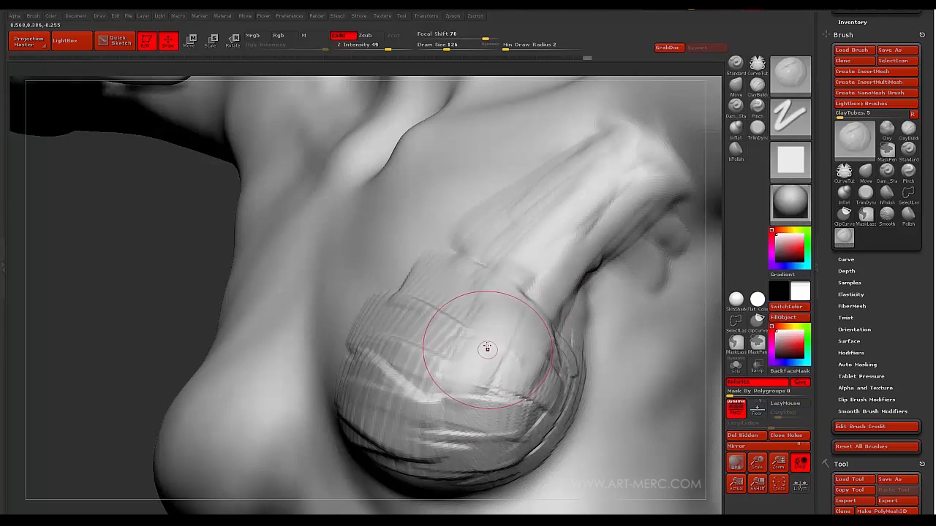
Smooth the ClayTubes build-up on the breast and on the chest muscle up to the armpit
{"action": "mouse_move", "coordinate": [487, 349]}
{"action": "left_mouse_down", "text": "shift"}
{"action": "mouse_move", "coordinate": [515, 356]}
{"action": "mouse_move", "coordinate": [460, 442]}
{"action": "mouse_move", "coordinate": [428, 363]}
{"action": "left_mouse_up", "text": "shift"}
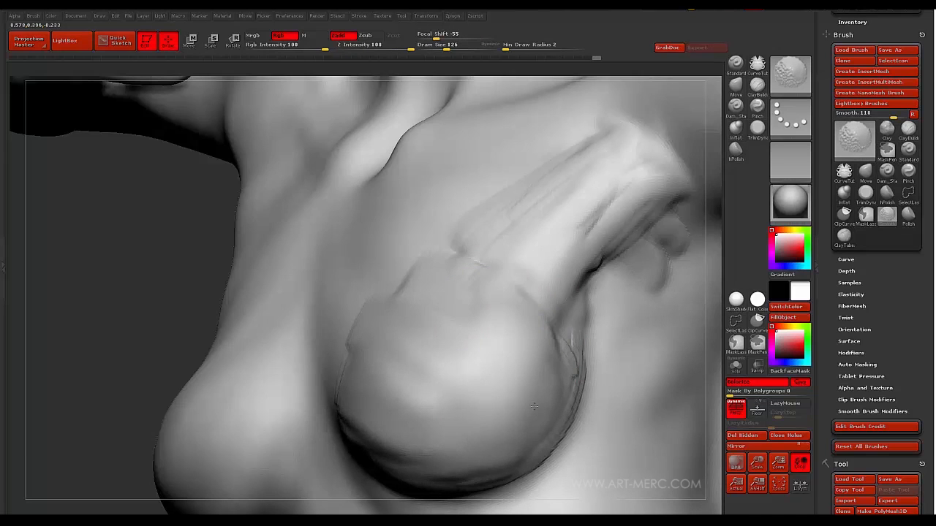
{"action": "left_click_drag", "start_coordinate": [571, 366], "coordinate": [646, 235], "text": "shift"}
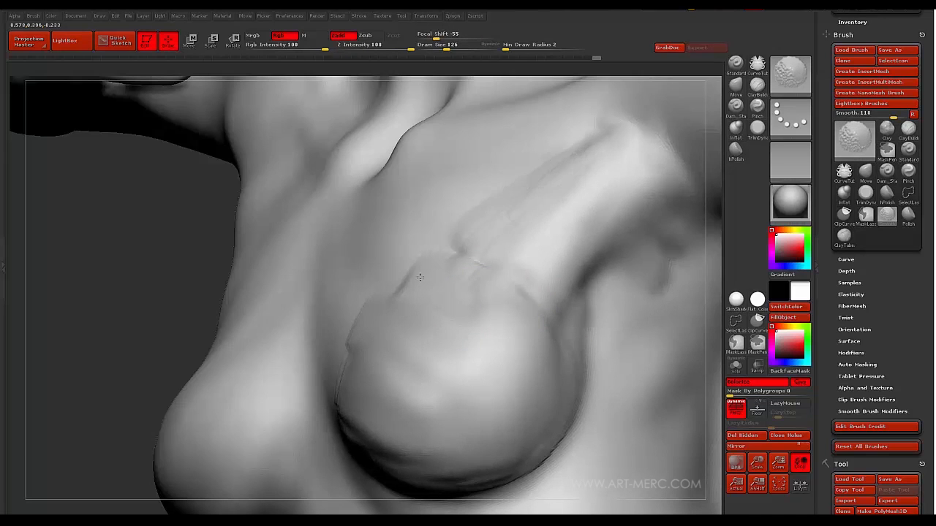
{"action": "mouse_move", "coordinate": [123, 288]}
{"action": "left_mouse_down", "text": "alt"}
{"action": "mouse_move", "coordinate": [140, 251]}
{"action": "mouse_move", "coordinate": [159, 332]}
{"action": "mouse_move", "coordinate": [161, 261]}
{"action": "mouse_move", "coordinate": [186, 275]}
{"action": "mouse_move", "coordinate": [169, 355]}
{"action": "mouse_move", "coordinate": [282, 344]}
{"action": "left_mouse_up", "text": "alt"}
{"action": "key", "text": "shift"}
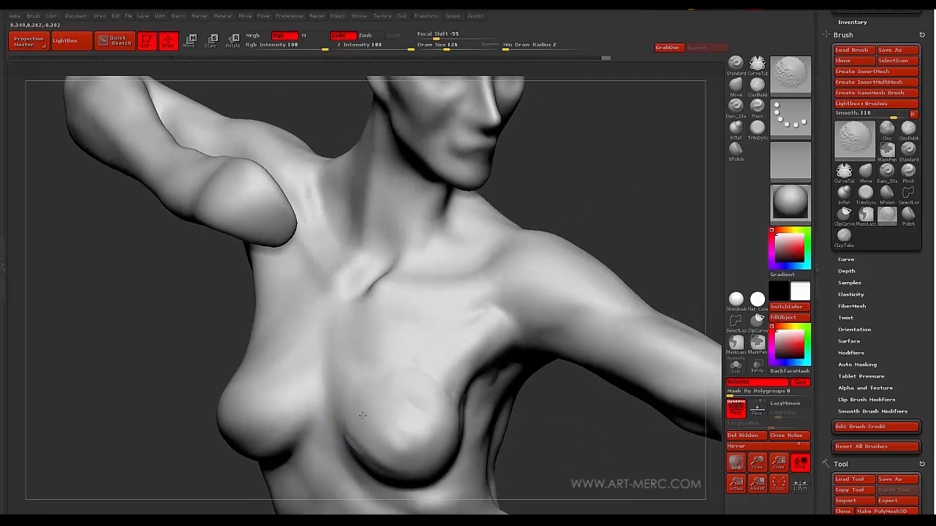
Set the ClayTubes brush to a Z intensity of 100 and a focal shift of -75
{"action": "mouse_move", "coordinate": [146, 311]}
{"action": "left_mouse_down", "text": "alt"}
{"action": "mouse_move", "coordinate": [207, 205]}
{"action": "mouse_move", "coordinate": [140, 282]}
{"action": "mouse_move", "coordinate": [184, 244]}
{"action": "mouse_move", "coordinate": [194, 300]}
{"action": "mouse_move", "coordinate": [182, 376]}
{"action": "mouse_move", "coordinate": [157, 328]}
{"action": "left_mouse_up", "text": "alt"}
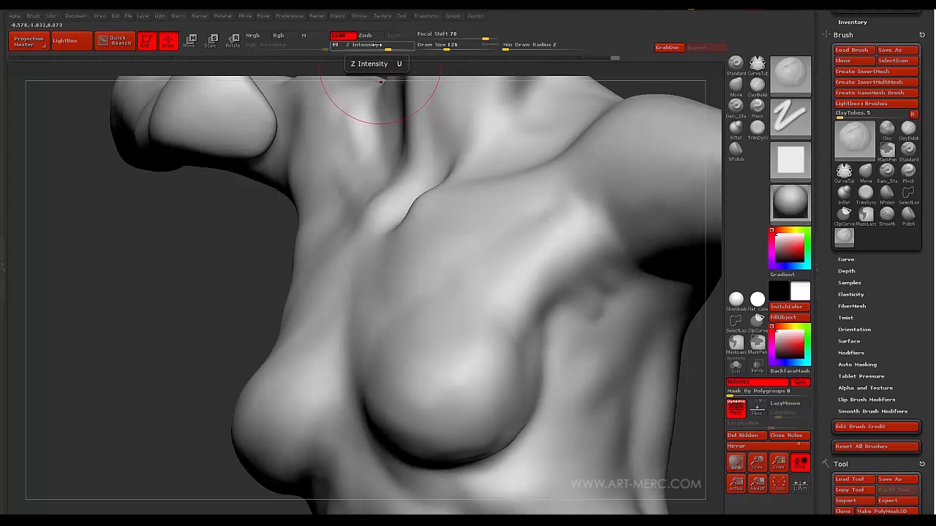
{"action": "left_click_drag", "start_coordinate": [380, 44], "coordinate": [411, 44]}
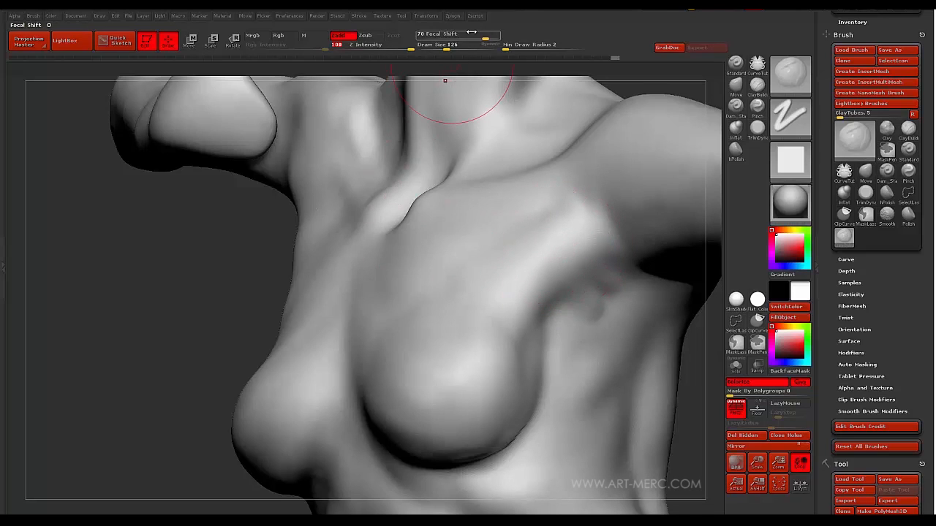
{"action": "left_click_drag", "start_coordinate": [488, 35], "coordinate": [458, 35]}
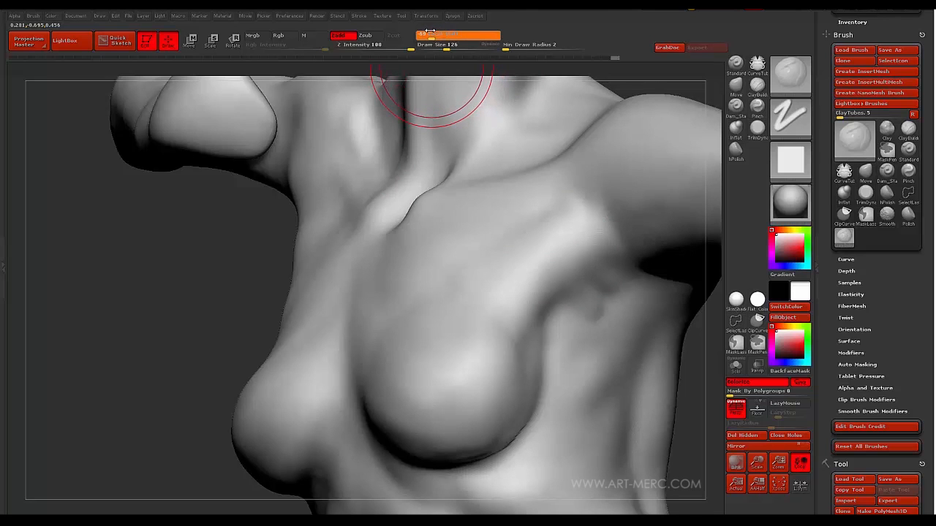
{"action": "left_click_drag", "start_coordinate": [429, 34], "coordinate": [424, 35]}
Lay a hard-edged full-intensity ClayTubes stroke across the upper chest between the armpit and the collarbone
{"action": "mouse_move", "coordinate": [182, 278]}
{"action": "left_mouse_down"}
{"action": "mouse_move", "coordinate": [207, 263]}
{"action": "mouse_move", "coordinate": [177, 250]}
{"action": "mouse_move", "coordinate": [191, 241]}
{"action": "left_mouse_up"}
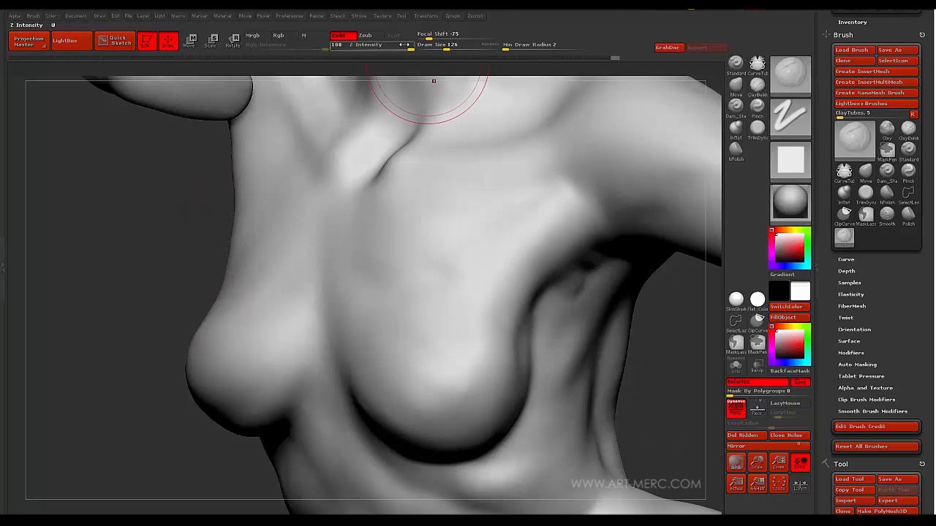
{"action": "left_click_drag", "start_coordinate": [409, 45], "coordinate": [404, 45]}
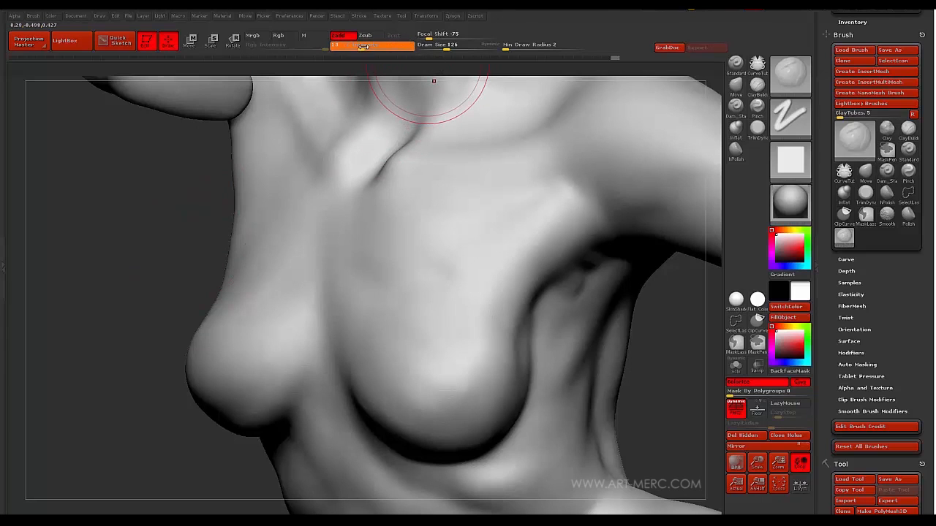
{"action": "mouse_move", "coordinate": [581, 237]}
{"action": "left_mouse_down"}
{"action": "mouse_move", "coordinate": [479, 165]}
{"action": "mouse_move", "coordinate": [420, 139]}
{"action": "left_mouse_up"}
{"action": "left_click_drag", "start_coordinate": [189, 189], "coordinate": [515, 157]}
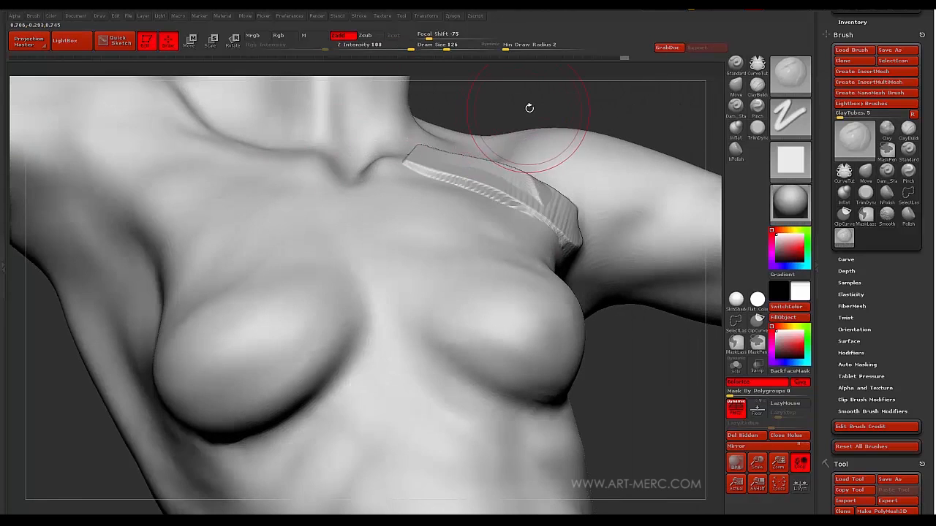
{"action": "left_click_drag", "start_coordinate": [521, 103], "coordinate": [497, 109]}
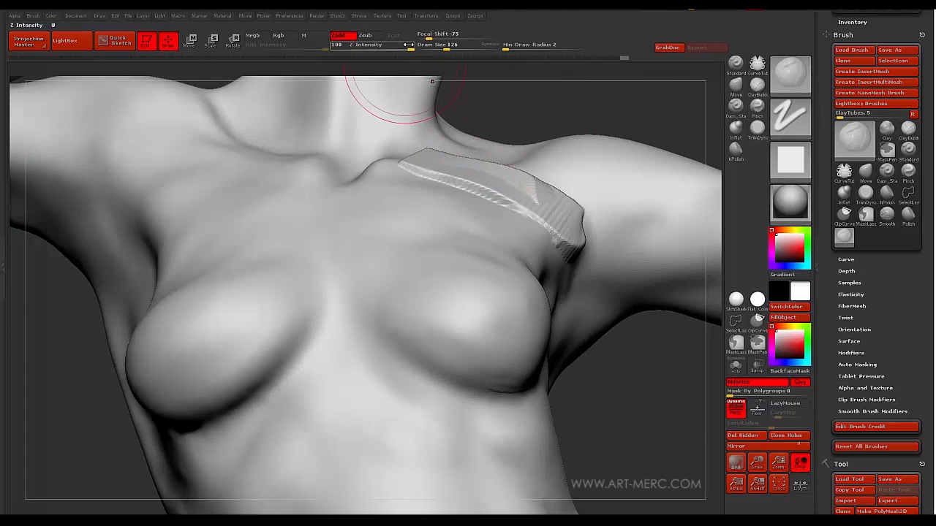
Set the Z intensity to 15 and build a second band of overlapping ClayTubes strokes across the chest below the first
{"action": "left_click", "coordinate": [390, 45]}
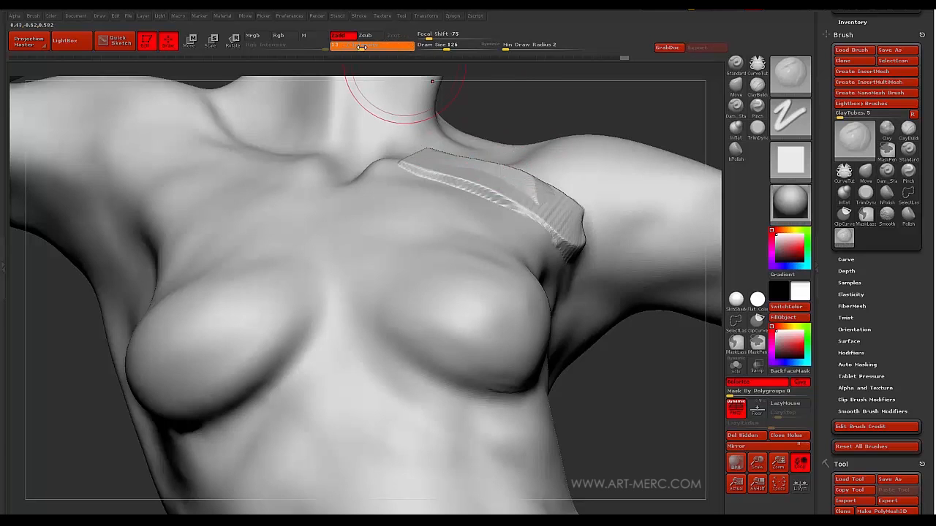
{"action": "left_click_drag", "start_coordinate": [362, 46], "coordinate": [364, 47]}
{"action": "left_click_drag", "start_coordinate": [660, 425], "coordinate": [611, 380]}
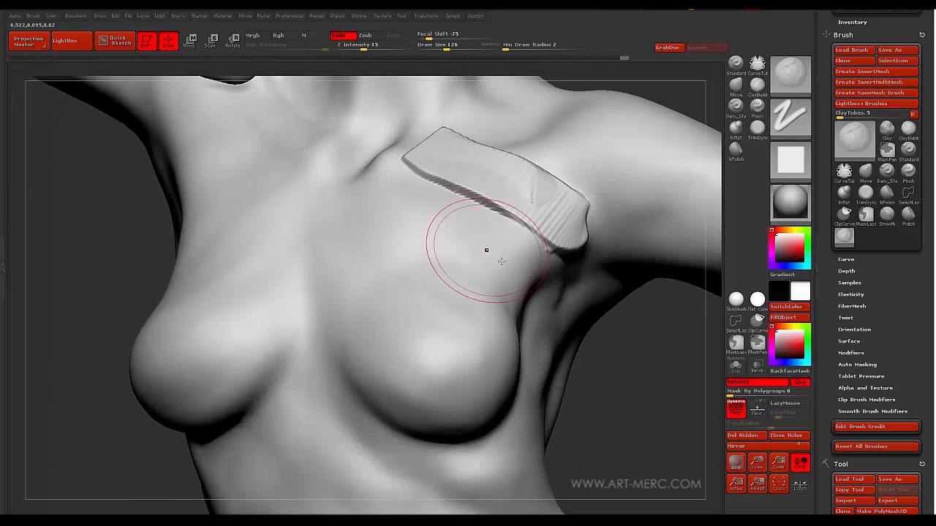
{"action": "left_click_drag", "start_coordinate": [505, 278], "coordinate": [404, 225]}
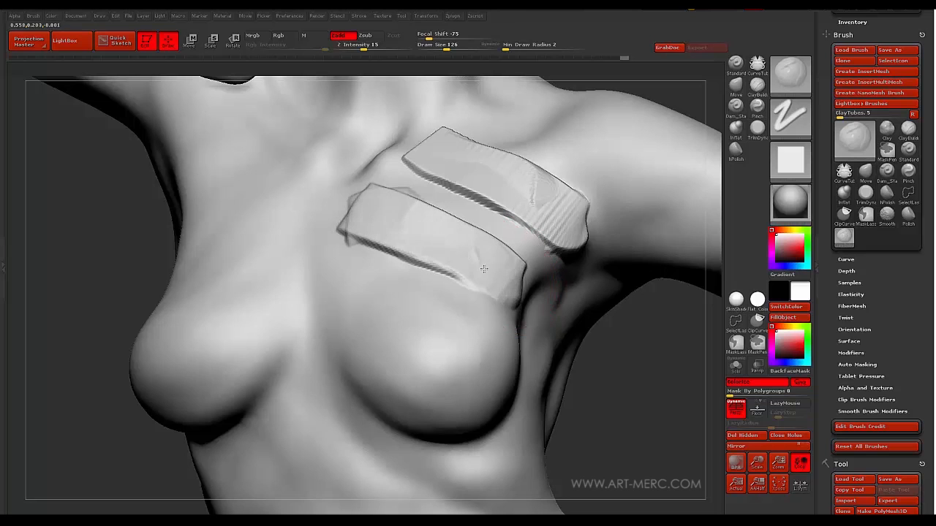
{"action": "mouse_move", "coordinate": [484, 269]}
{"action": "left_mouse_down"}
{"action": "mouse_move", "coordinate": [406, 229]}
{"action": "mouse_move", "coordinate": [419, 233]}
{"action": "left_mouse_up"}
{"action": "mouse_move", "coordinate": [623, 409]}
{"action": "left_mouse_down"}
{"action": "mouse_move", "coordinate": [457, 204]}
{"action": "mouse_move", "coordinate": [388, 209]}
{"action": "mouse_move", "coordinate": [366, 232]}
{"action": "left_mouse_up"}
{"action": "mouse_move", "coordinate": [583, 142]}
{"action": "left_mouse_down"}
{"action": "mouse_move", "coordinate": [597, 273]}
{"action": "mouse_move", "coordinate": [620, 343]}
{"action": "left_mouse_up"}
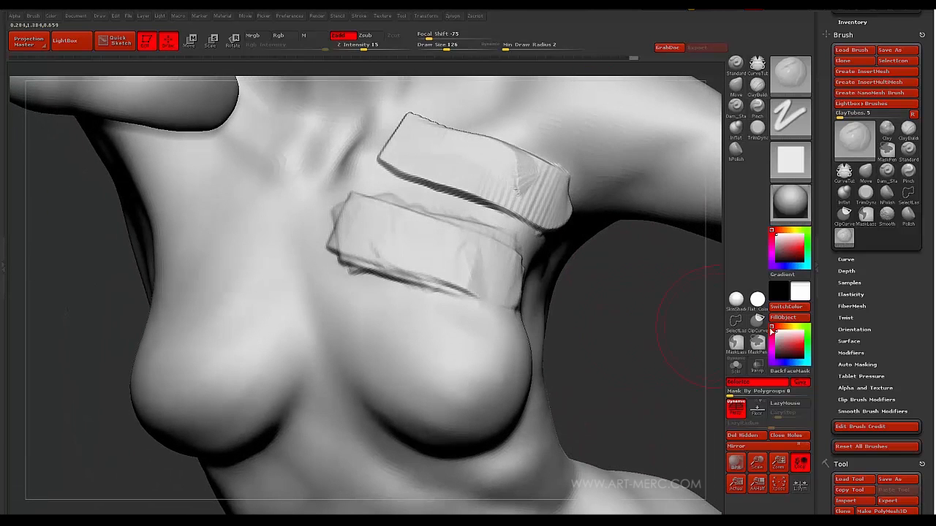
Open the brush's depth settings and set the ClayTubes imbed to -57
{"action": "mouse_move", "coordinate": [840, 306]}
{"action": "left_mouse_down"}
{"action": "mouse_move", "coordinate": [838, 270]}
{"action": "mouse_move", "coordinate": [830, 403]}
{"action": "mouse_move", "coordinate": [844, 315]}
{"action": "left_mouse_up"}
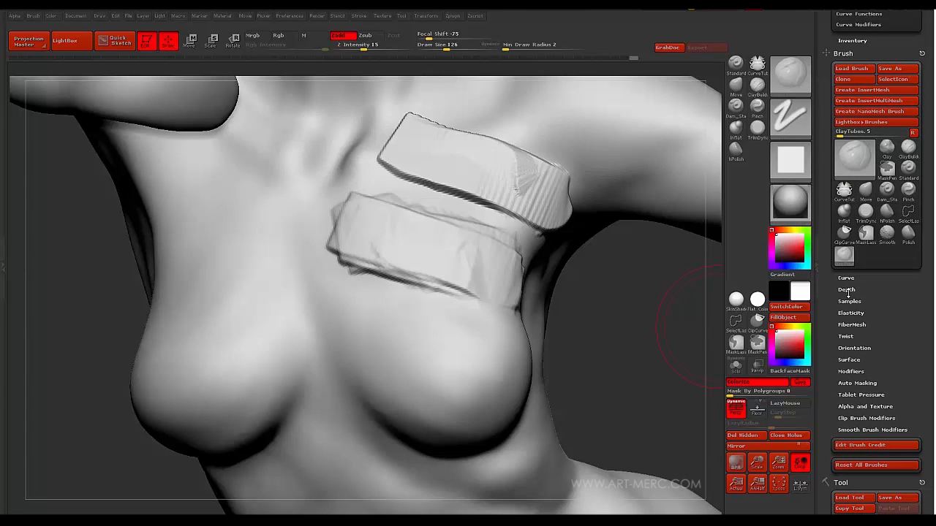
{"action": "left_click", "coordinate": [846, 290]}
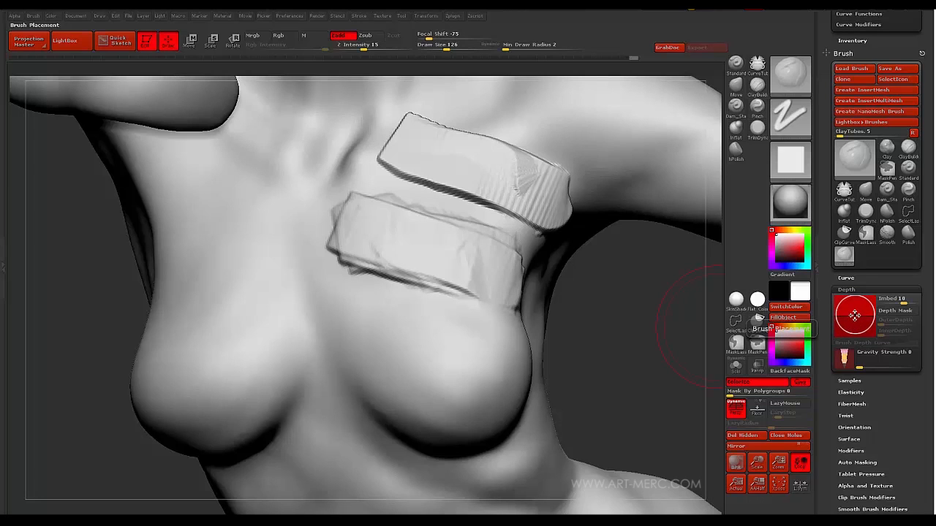
{"action": "left_click_drag", "start_coordinate": [853, 315], "coordinate": [854, 328]}
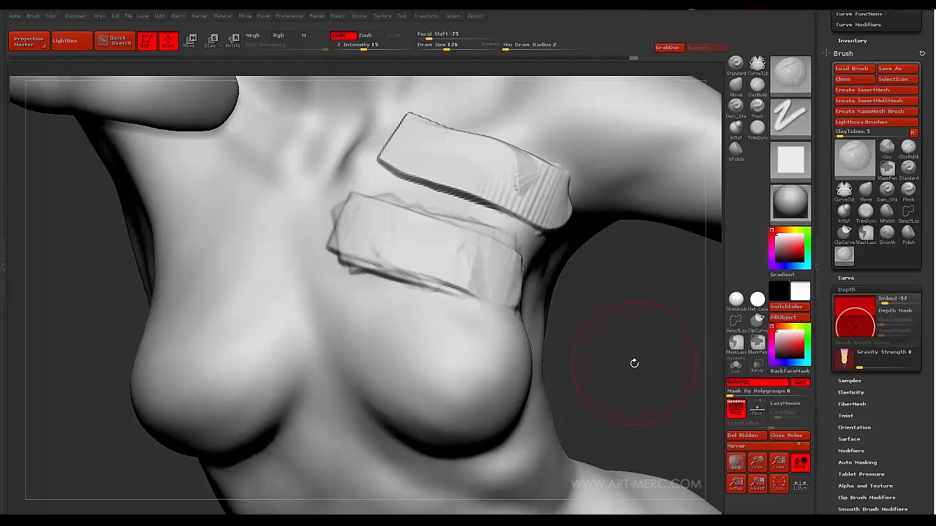
{"action": "left_click_drag", "start_coordinate": [635, 361], "coordinate": [620, 285]}
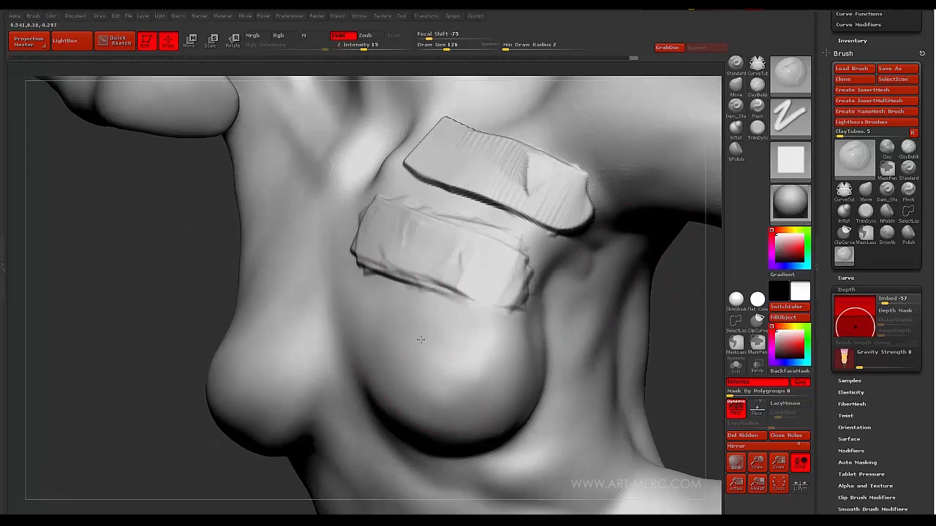
{"action": "left_click_drag", "start_coordinate": [146, 250], "coordinate": [243, 280]}
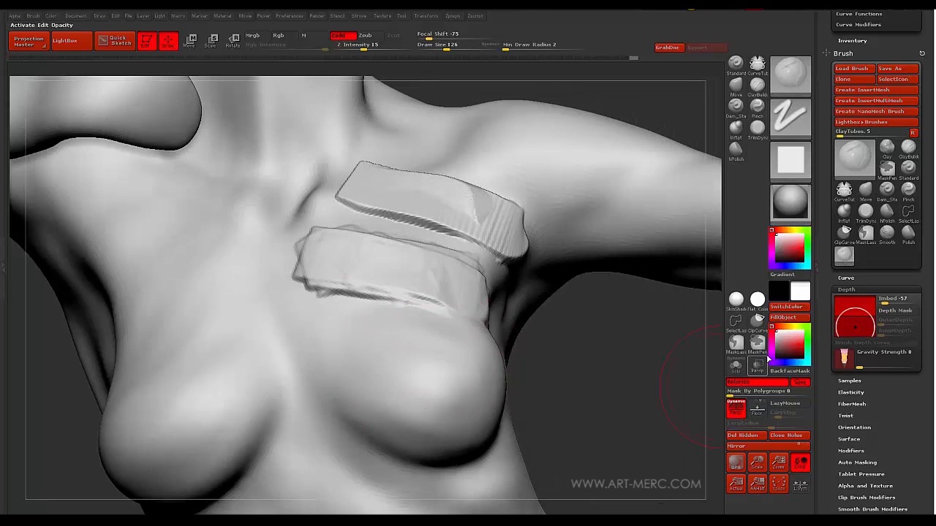
Set the imbed to 92 and lay a thick raised ClayTubes stroke across the breast below the two bands
{"action": "left_click_drag", "start_coordinate": [858, 330], "coordinate": [858, 313]}
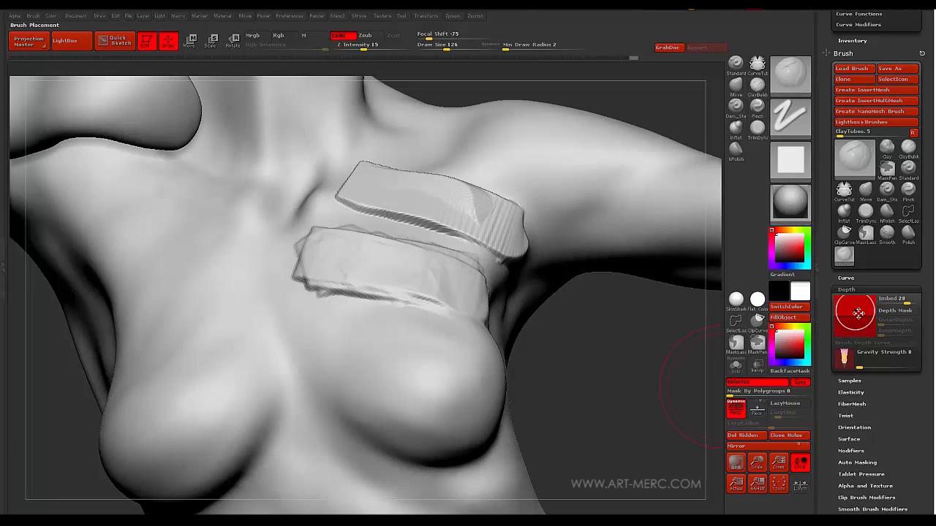
{"action": "left_click_drag", "start_coordinate": [640, 370], "coordinate": [589, 368]}
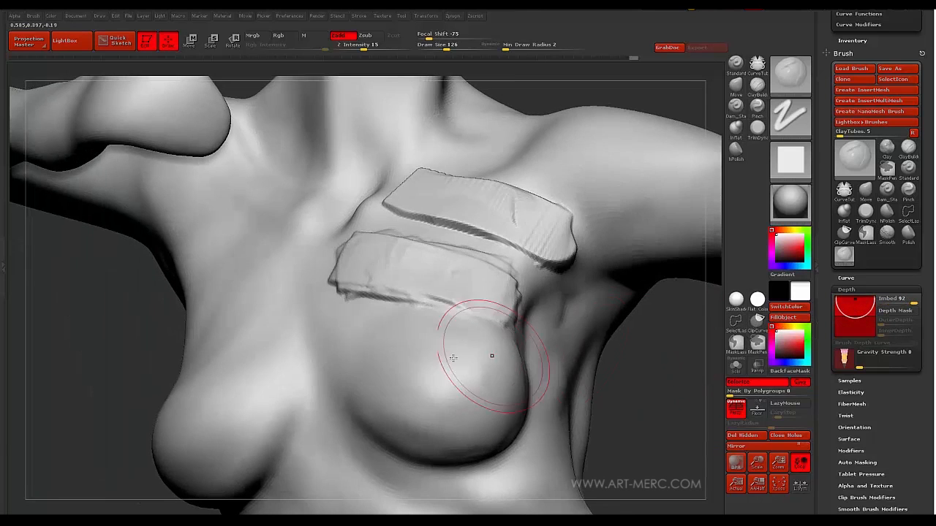
{"action": "left_click_drag", "start_coordinate": [484, 367], "coordinate": [321, 307]}
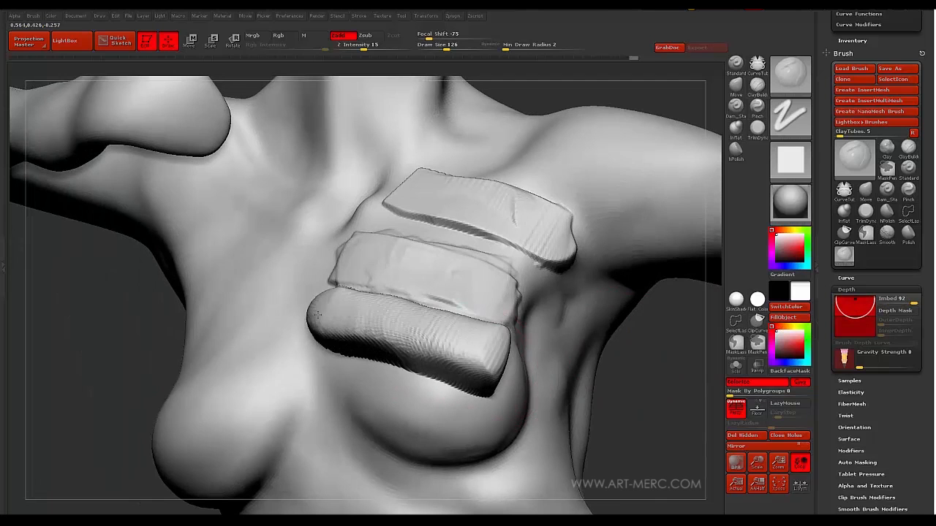
{"action": "mouse_move", "coordinate": [83, 288]}
{"action": "left_mouse_down"}
{"action": "mouse_move", "coordinate": [103, 232]}
{"action": "mouse_move", "coordinate": [123, 295]}
{"action": "mouse_move", "coordinate": [98, 285]}
{"action": "left_mouse_up"}
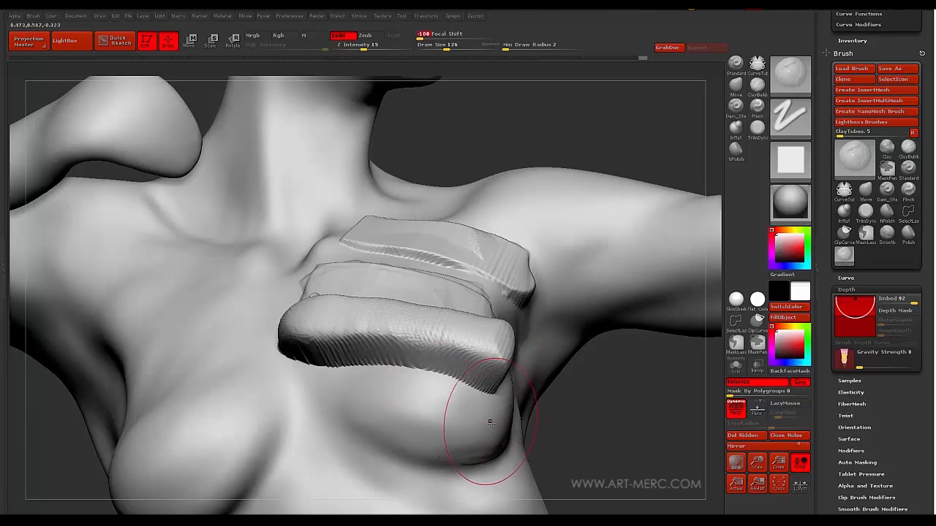
Try more thick ClayTubes strokes lower on the breast with the focal shift at -100, and undo the strokes back to the uppermost band
{"action": "mouse_move", "coordinate": [486, 425]}
{"action": "left_mouse_down"}
{"action": "mouse_move", "coordinate": [265, 388]}
{"action": "mouse_move", "coordinate": [248, 347]}
{"action": "left_mouse_up"}
{"action": "mouse_move", "coordinate": [623, 488]}
{"action": "left_mouse_down", "text": "alt"}
{"action": "mouse_move", "coordinate": [611, 449]}
{"action": "mouse_move", "coordinate": [593, 448]}
{"action": "left_mouse_up", "text": "alt"}
{"action": "mouse_move", "coordinate": [356, 373]}
{"action": "left_mouse_down", "text": "alt"}
{"action": "mouse_move", "coordinate": [259, 247]}
{"action": "mouse_move", "coordinate": [239, 296]}
{"action": "mouse_move", "coordinate": [215, 287]}
{"action": "left_mouse_up", "text": "alt"}
{"action": "mouse_move", "coordinate": [184, 315]}
{"action": "left_mouse_down", "text": "alt"}
{"action": "mouse_move", "coordinate": [175, 290]}
{"action": "mouse_move", "coordinate": [198, 301]}
{"action": "mouse_move", "coordinate": [243, 297]}
{"action": "left_mouse_up", "text": "alt"}
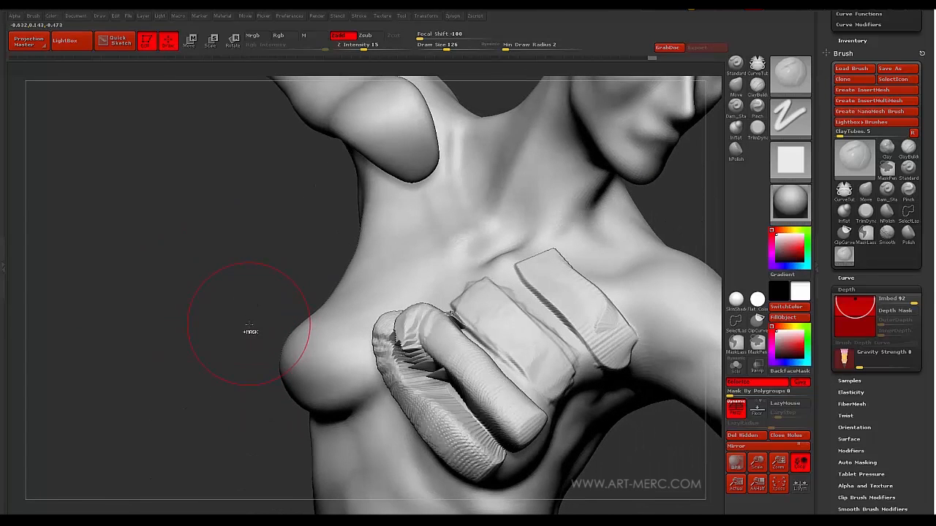
{"action": "key", "text": "ctrl"}
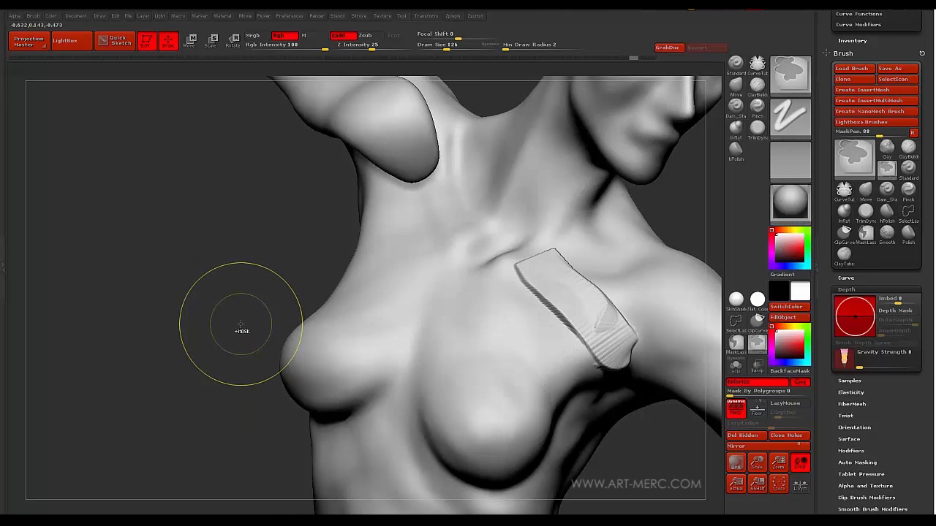
{"action": "key", "text": "ctrl+z"}
Set the ClayTubes brush to an imbed of 10, a focal shift of 0 and a draw size of 39
{"action": "mouse_move", "coordinate": [232, 353]}
{"action": "left_mouse_down", "text": "alt"}
{"action": "mouse_move", "coordinate": [152, 298]}
{"action": "mouse_move", "coordinate": [80, 190]}
{"action": "mouse_move", "coordinate": [114, 230]}
{"action": "mouse_move", "coordinate": [73, 188]}
{"action": "mouse_move", "coordinate": [107, 179]}
{"action": "mouse_move", "coordinate": [96, 170]}
{"action": "mouse_move", "coordinate": [138, 200]}
{"action": "mouse_move", "coordinate": [136, 178]}
{"action": "mouse_move", "coordinate": [112, 162]}
{"action": "mouse_move", "coordinate": [187, 248]}
{"action": "mouse_move", "coordinate": [130, 177]}
{"action": "mouse_move", "coordinate": [134, 263]}
{"action": "mouse_move", "coordinate": [114, 228]}
{"action": "mouse_move", "coordinate": [123, 321]}
{"action": "mouse_move", "coordinate": [130, 221]}
{"action": "mouse_move", "coordinate": [113, 261]}
{"action": "mouse_move", "coordinate": [109, 248]}
{"action": "mouse_move", "coordinate": [87, 276]}
{"action": "mouse_move", "coordinate": [95, 293]}
{"action": "mouse_move", "coordinate": [85, 272]}
{"action": "mouse_move", "coordinate": [154, 236]}
{"action": "left_mouse_up", "text": "alt"}
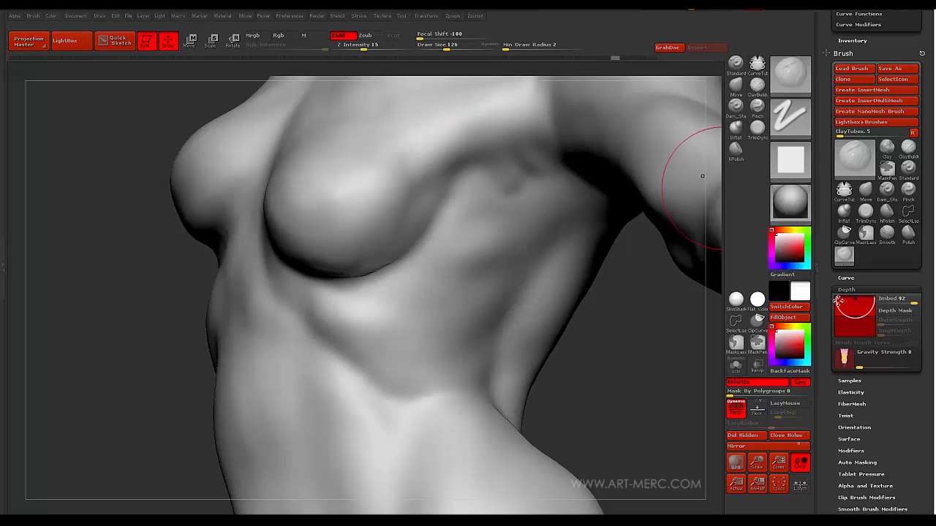
{"action": "left_click_drag", "start_coordinate": [857, 304], "coordinate": [855, 320]}
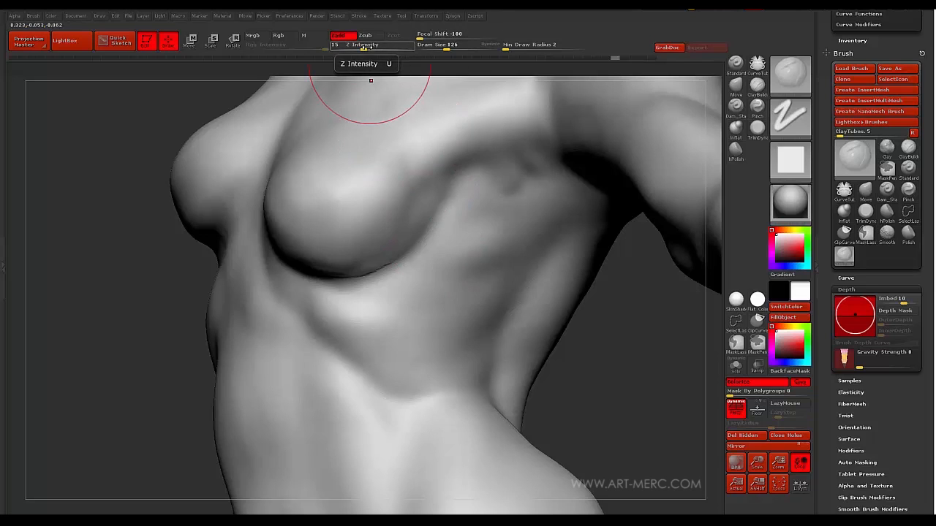
{"action": "left_click_drag", "start_coordinate": [427, 34], "coordinate": [459, 34]}
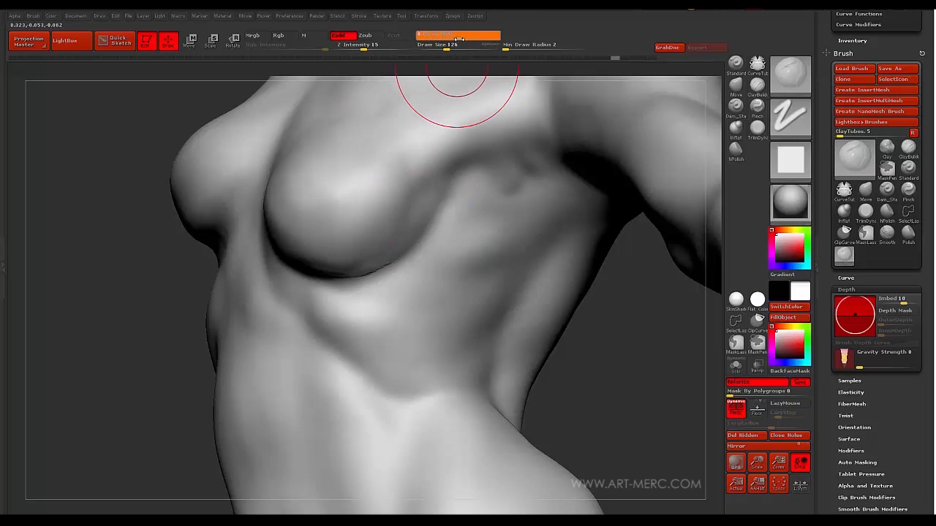
{"action": "key", "text": "s"}
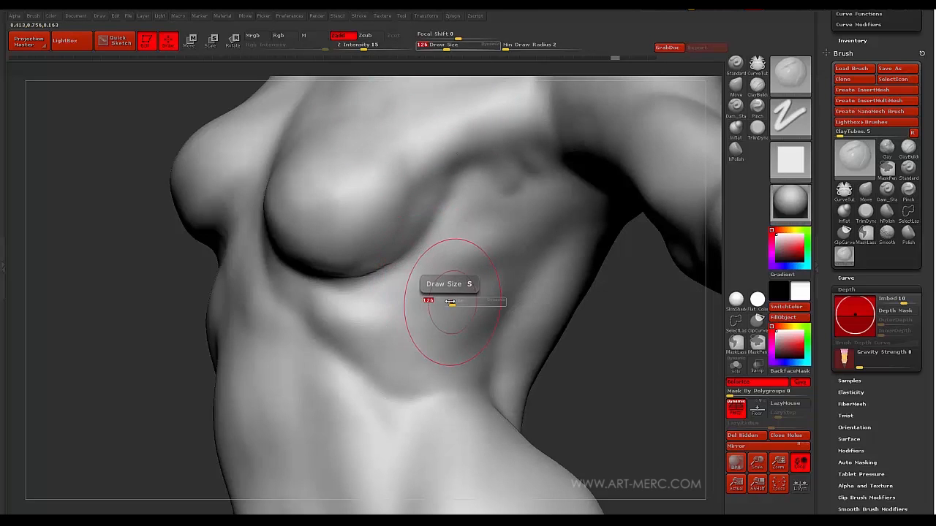
{"action": "left_click_drag", "start_coordinate": [449, 301], "coordinate": [439, 302]}
Sculpt the rib-cage edge beneath the breast with ClayTubes strokes, enlarging the draw size to 72, and smooth the build-up
{"action": "left_click_drag", "start_coordinate": [149, 328], "coordinate": [149, 299], "text": "alt"}
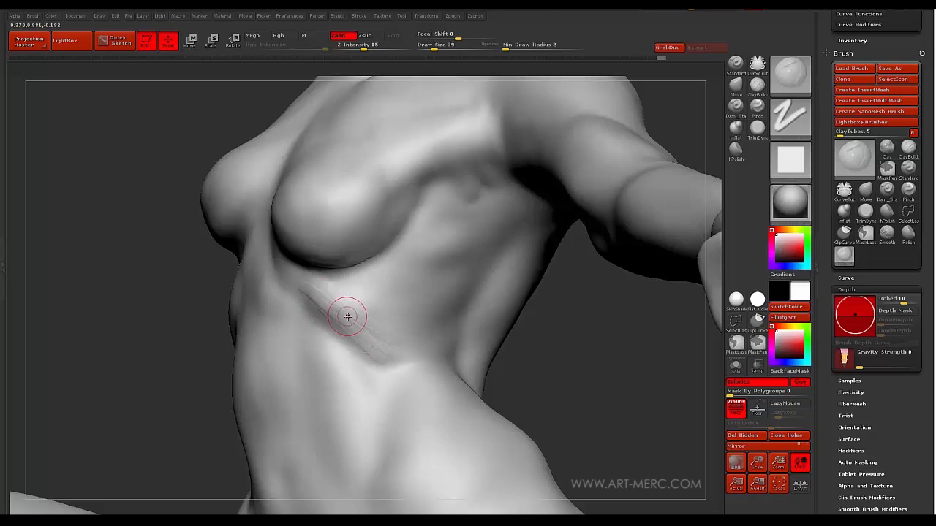
{"action": "key", "text": "s"}
{"action": "left_click_drag", "start_coordinate": [349, 315], "coordinate": [381, 336]}
{"action": "mouse_move", "coordinate": [95, 304]}
{"action": "left_mouse_down"}
{"action": "mouse_move", "coordinate": [207, 301]}
{"action": "mouse_move", "coordinate": [139, 301]}
{"action": "left_mouse_up"}
{"action": "left_click_drag", "start_coordinate": [300, 317], "coordinate": [365, 353]}
{"action": "left_click_drag", "start_coordinate": [70, 297], "coordinate": [209, 320]}
{"action": "left_click_drag", "start_coordinate": [308, 315], "coordinate": [361, 353], "text": "shift"}
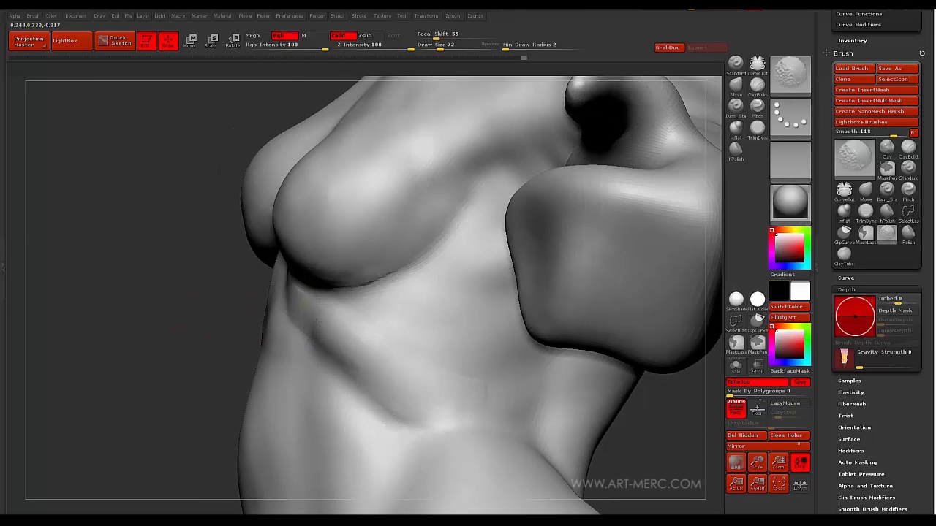
Switch to the Standard brush and give it the FreeHand stroke and Alpha 37
{"action": "left_click", "coordinate": [736, 64]}
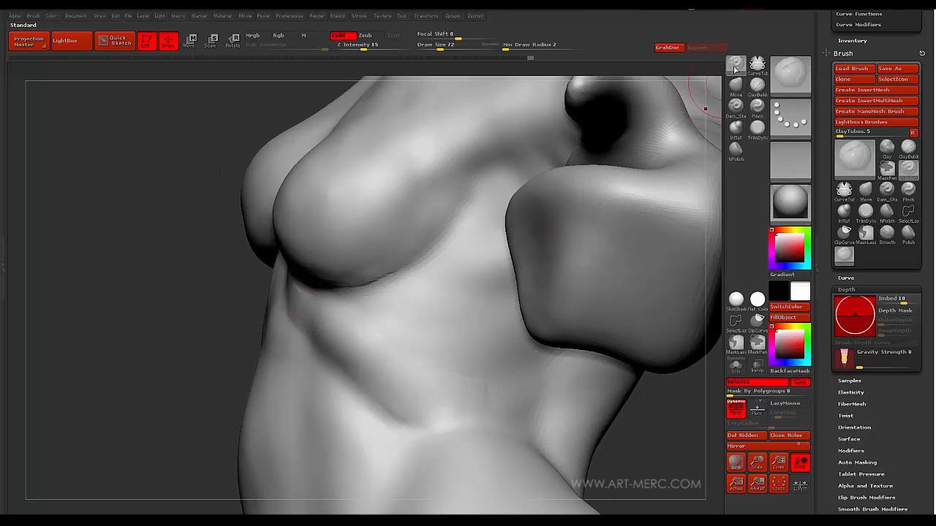
{"action": "mouse_move", "coordinate": [183, 307]}
{"action": "left_mouse_down"}
{"action": "mouse_move", "coordinate": [140, 303]}
{"action": "mouse_move", "coordinate": [127, 324]}
{"action": "mouse_move", "coordinate": [303, 219]}
{"action": "left_mouse_up"}
{"action": "left_click", "coordinate": [783, 124]}
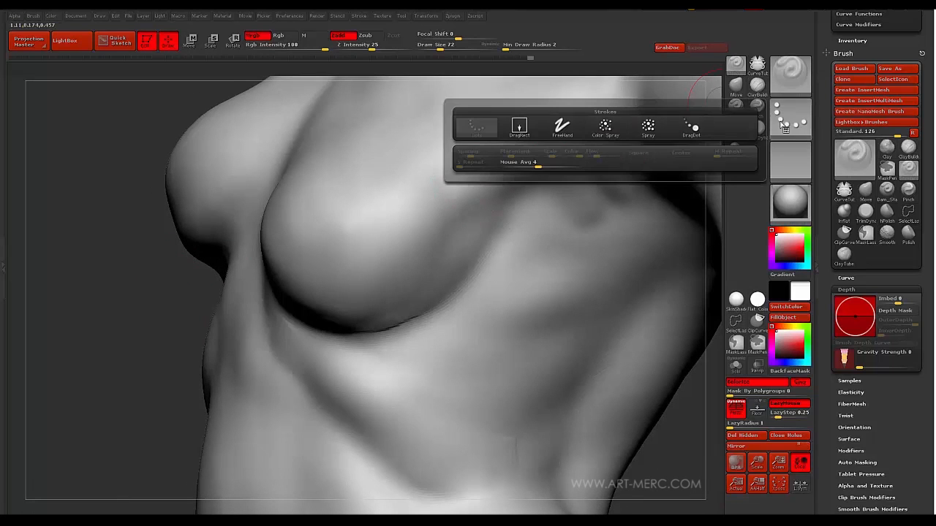
{"action": "left_click", "coordinate": [562, 126]}
{"action": "mouse_move", "coordinate": [171, 309]}
{"action": "left_mouse_down"}
{"action": "mouse_move", "coordinate": [163, 278]}
{"action": "mouse_move", "coordinate": [119, 260]}
{"action": "mouse_move", "coordinate": [168, 277]}
{"action": "left_mouse_up"}
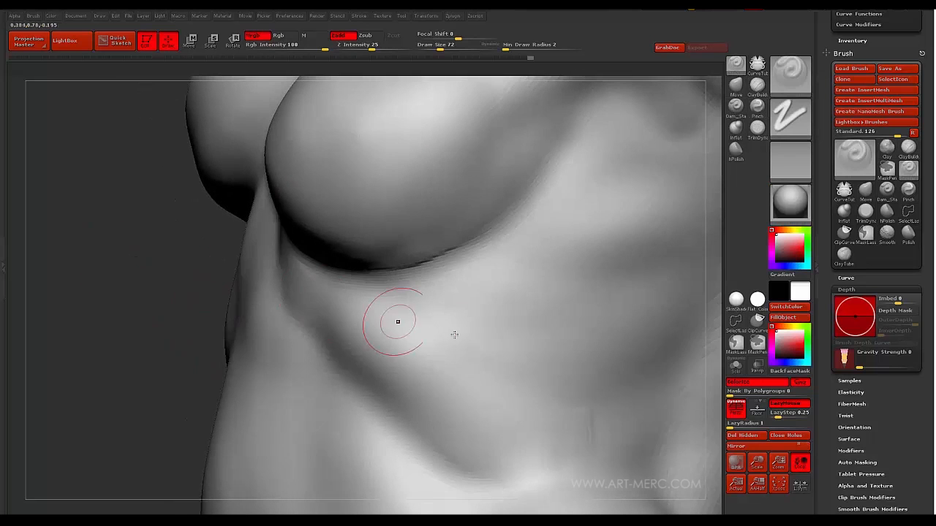
{"action": "left_click", "coordinate": [786, 168]}
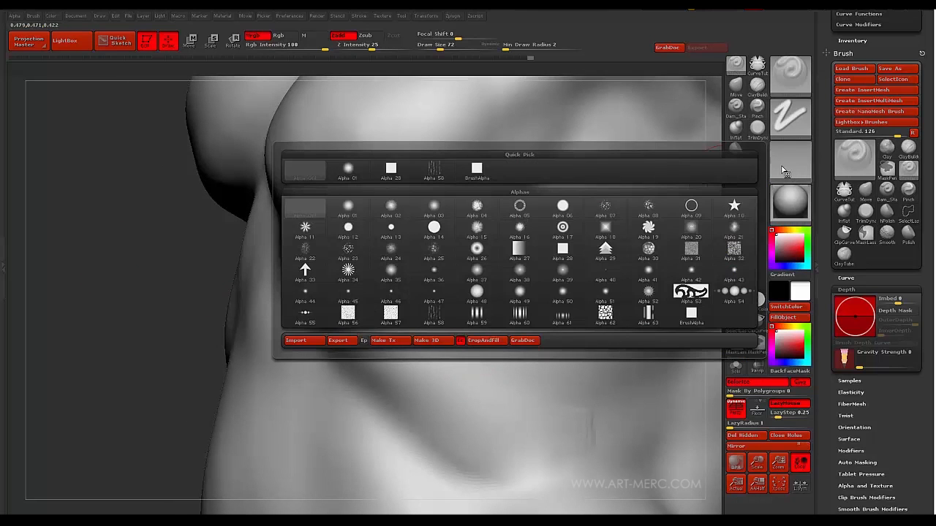
{"action": "left_click", "coordinate": [475, 272]}
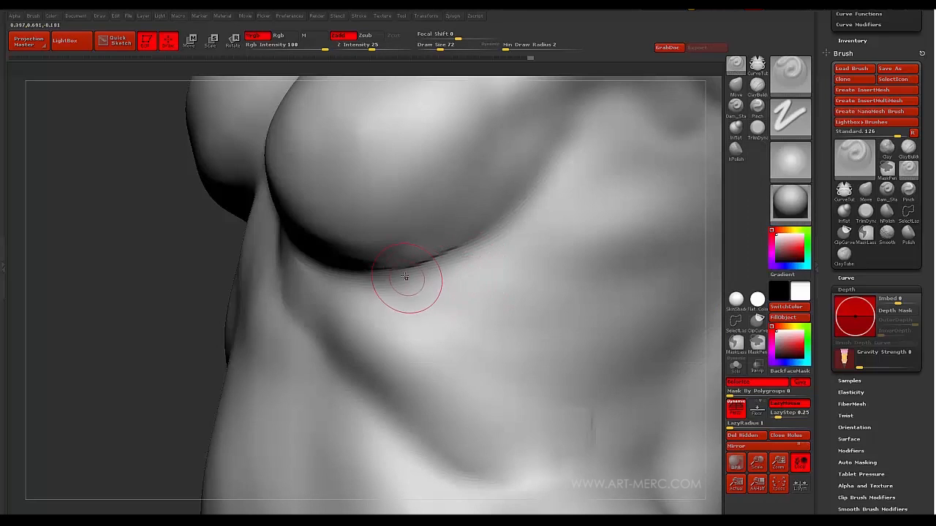
Sculpt a diagonal rib line on the torso below the breast with Standard brush strokes and smooth it into the surface
{"action": "key", "text": "shift"}
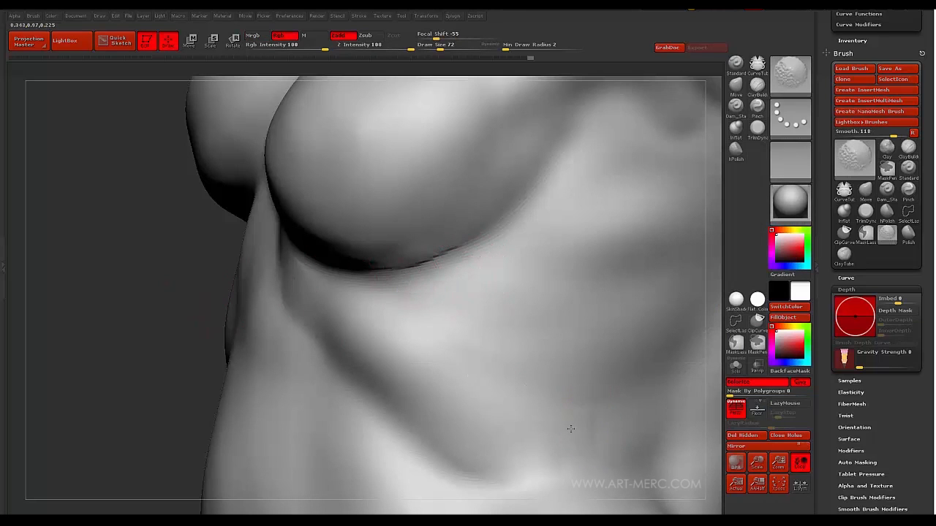
{"action": "left_click_drag", "start_coordinate": [152, 284], "coordinate": [171, 301]}
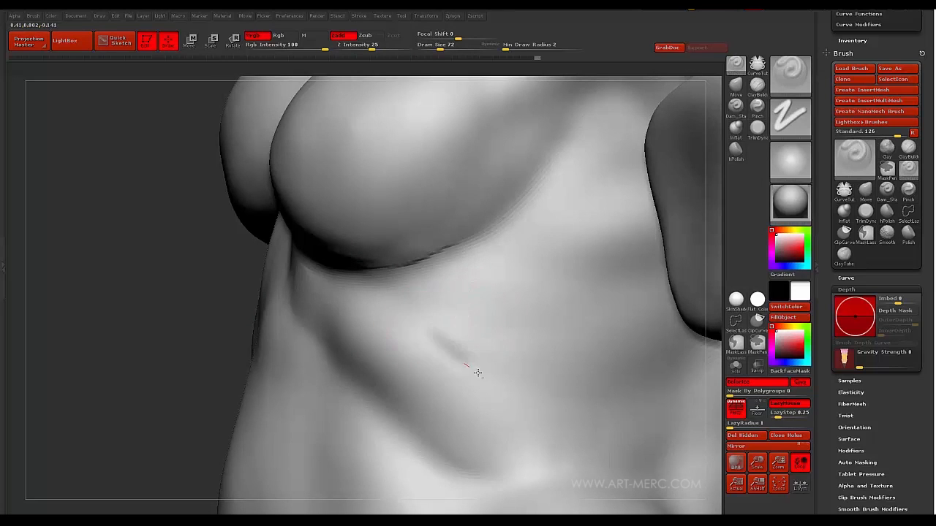
{"action": "left_click_drag", "start_coordinate": [471, 367], "coordinate": [473, 369]}
{"action": "left_click_drag", "start_coordinate": [416, 321], "coordinate": [529, 382]}
{"action": "mouse_move", "coordinate": [451, 347]}
{"action": "left_mouse_down"}
{"action": "mouse_move", "coordinate": [512, 387]}
{"action": "mouse_move", "coordinate": [550, 395]}
{"action": "left_mouse_up"}
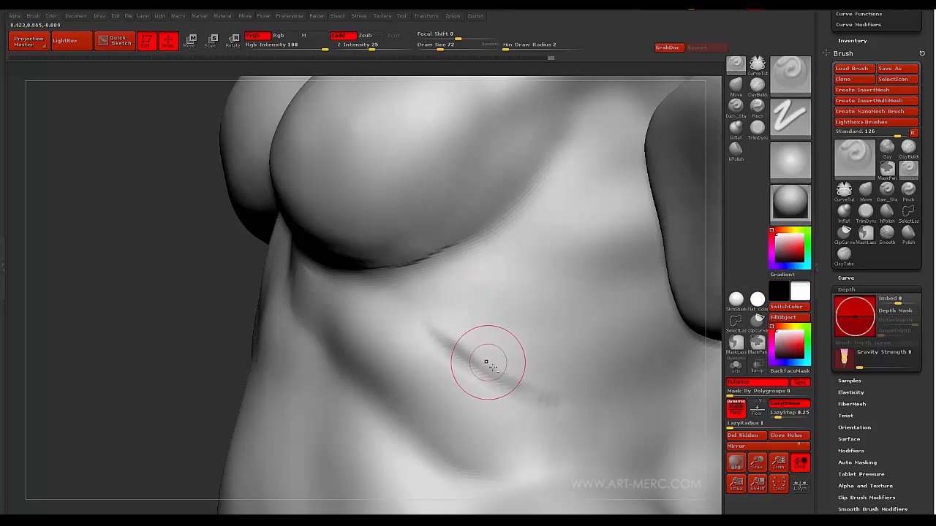
{"action": "left_click_drag", "start_coordinate": [454, 324], "coordinate": [494, 368], "text": "shift"}
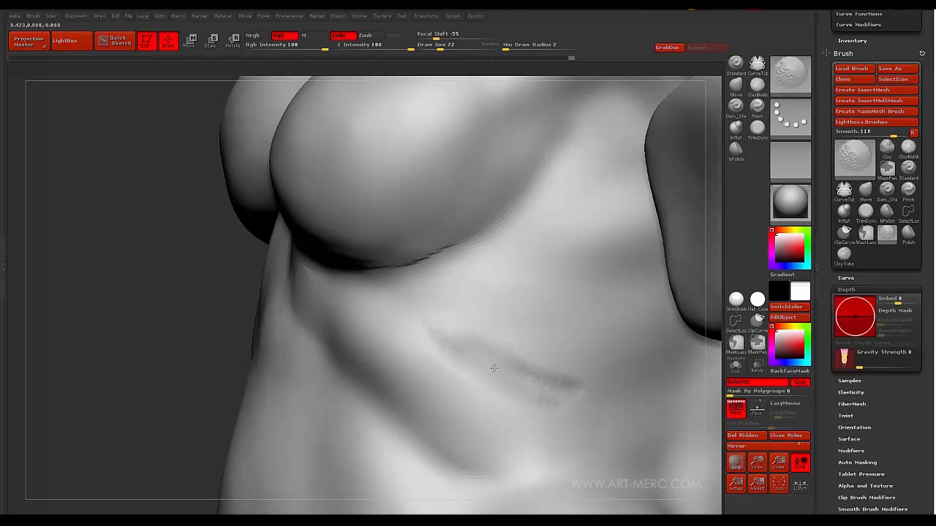
{"action": "left_click_drag", "start_coordinate": [198, 297], "coordinate": [518, 376]}
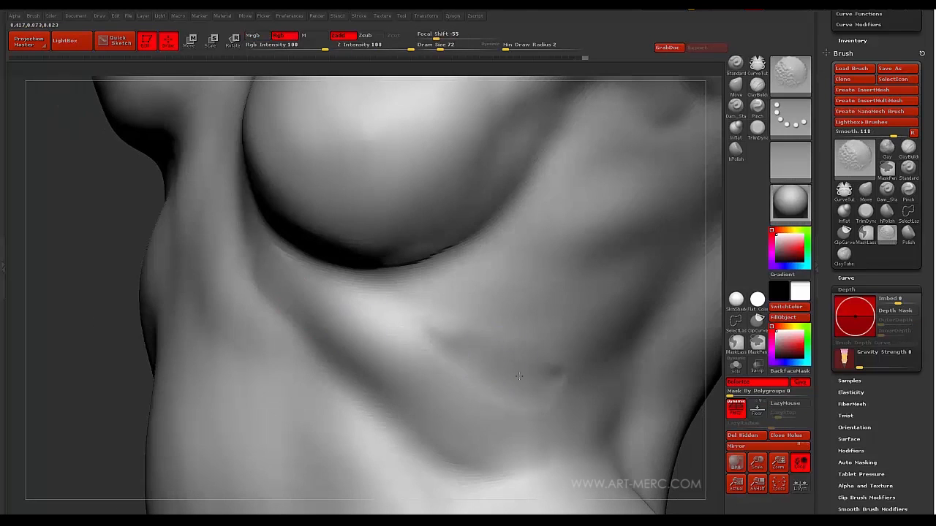
{"action": "left_click_drag", "start_coordinate": [132, 252], "coordinate": [117, 226]}
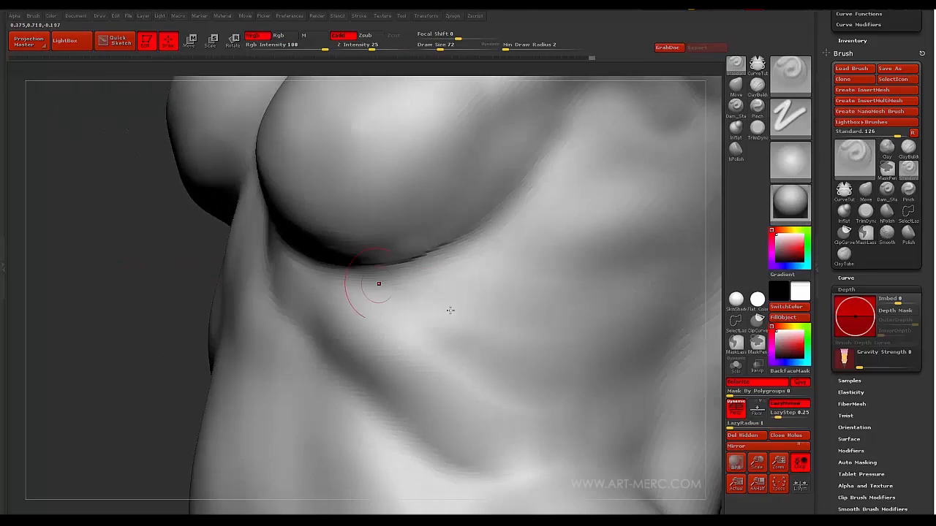
Carve a second rib groove beneath the breast with inverted Standard strokes, turning off Mrgb and smoothing the groove
{"action": "left_click_drag", "start_coordinate": [458, 295], "coordinate": [567, 343], "text": "alt"}
{"action": "left_click_drag", "start_coordinate": [522, 309], "coordinate": [595, 351], "text": "alt"}
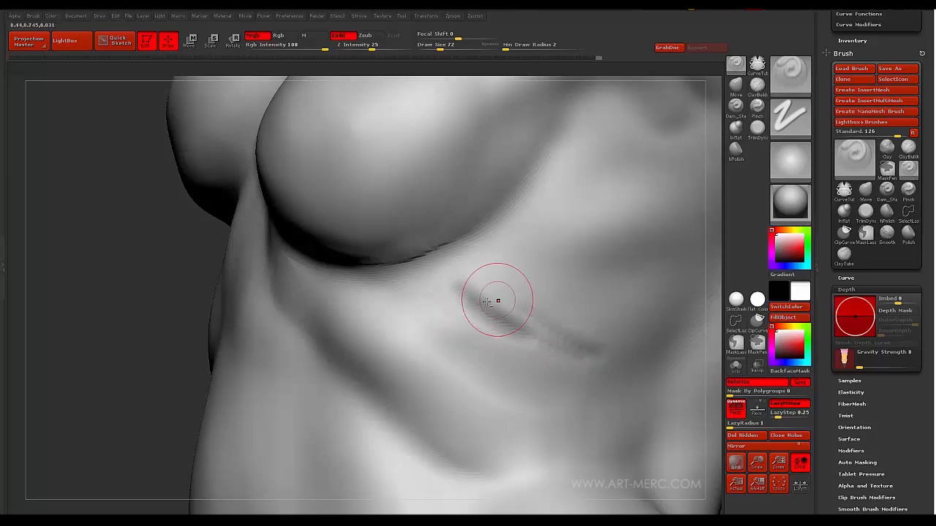
{"action": "left_click", "coordinate": [253, 36]}
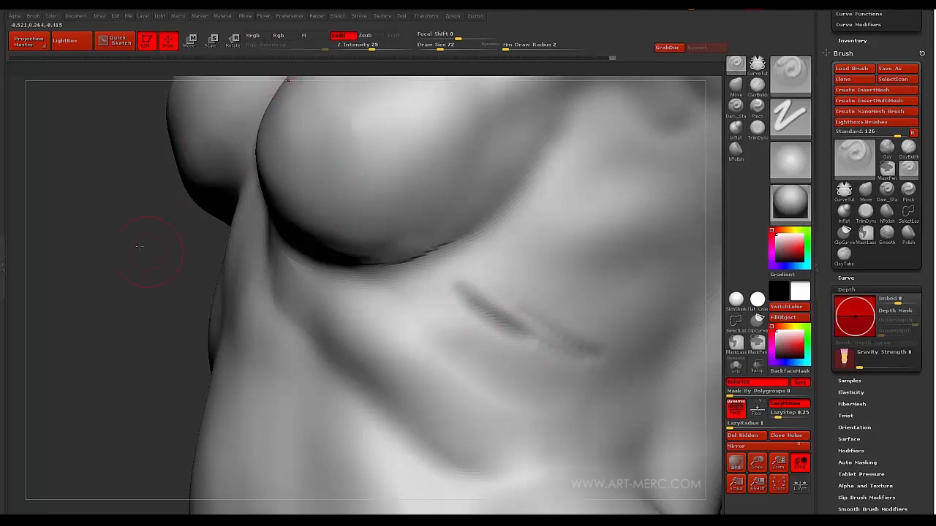
{"action": "left_click_drag", "start_coordinate": [146, 245], "coordinate": [109, 230]}
{"action": "mouse_move", "coordinate": [478, 296]}
{"action": "left_mouse_down", "text": "shift"}
{"action": "mouse_move", "coordinate": [526, 329]}
{"action": "mouse_move", "coordinate": [610, 348]}
{"action": "left_mouse_up", "text": "shift"}
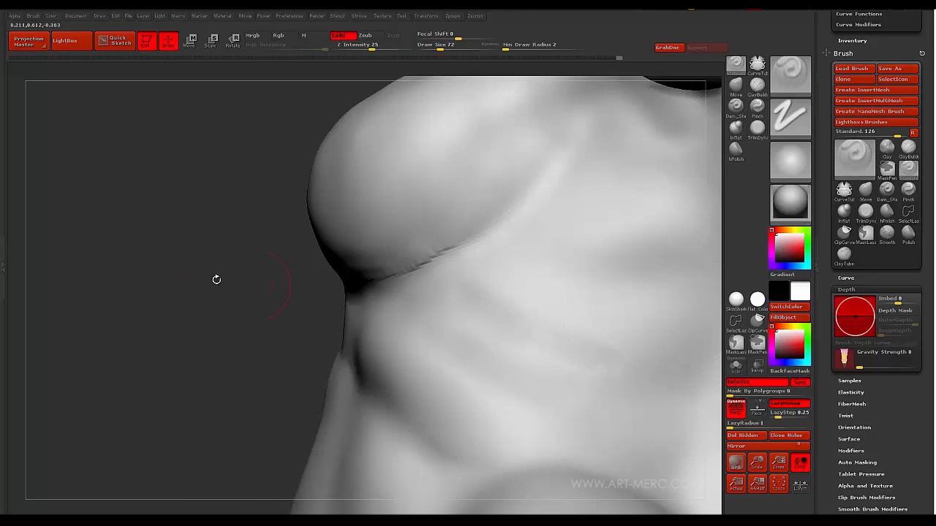
{"action": "left_click_drag", "start_coordinate": [215, 280], "coordinate": [300, 296]}
{"action": "left_click_drag", "start_coordinate": [585, 355], "coordinate": [505, 347], "text": "alt"}
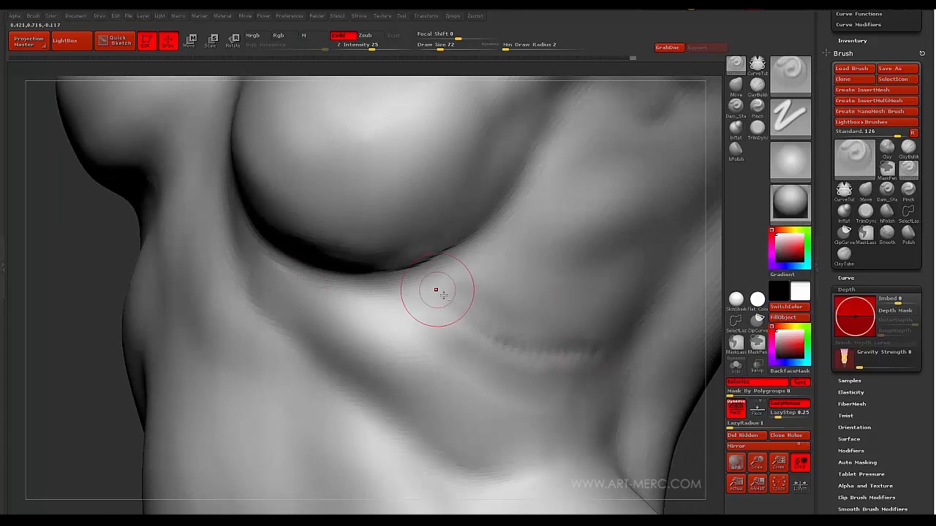
{"action": "left_click_drag", "start_coordinate": [437, 290], "coordinate": [521, 342], "text": "alt"}
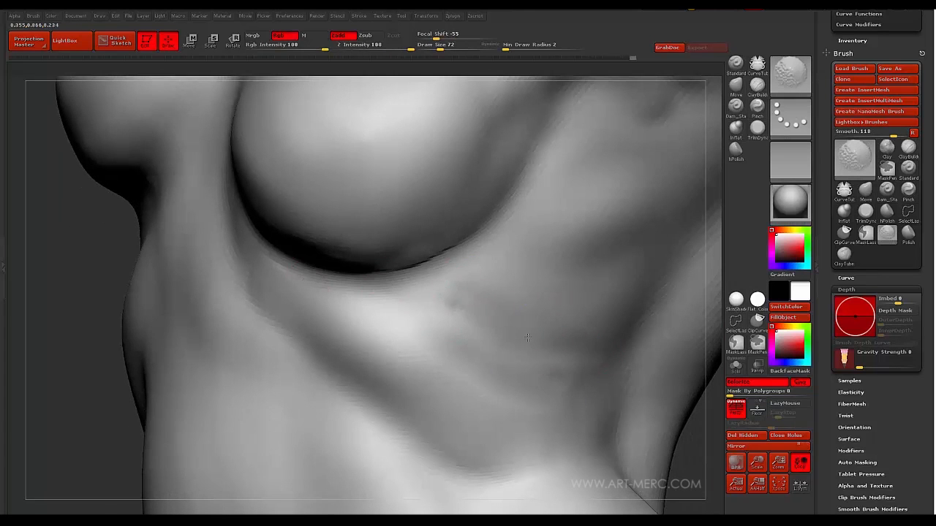
Carve a further rib groove along the side of the torso with the Standard brush and smooth the area beneath the breast
{"action": "mouse_move", "coordinate": [697, 461]}
{"action": "left_mouse_down", "text": "alt"}
{"action": "mouse_move", "coordinate": [662, 417]}
{"action": "mouse_move", "coordinate": [705, 380]}
{"action": "mouse_move", "coordinate": [646, 370]}
{"action": "mouse_move", "coordinate": [687, 410]}
{"action": "mouse_move", "coordinate": [673, 438]}
{"action": "mouse_move", "coordinate": [621, 431]}
{"action": "left_mouse_up", "text": "alt"}
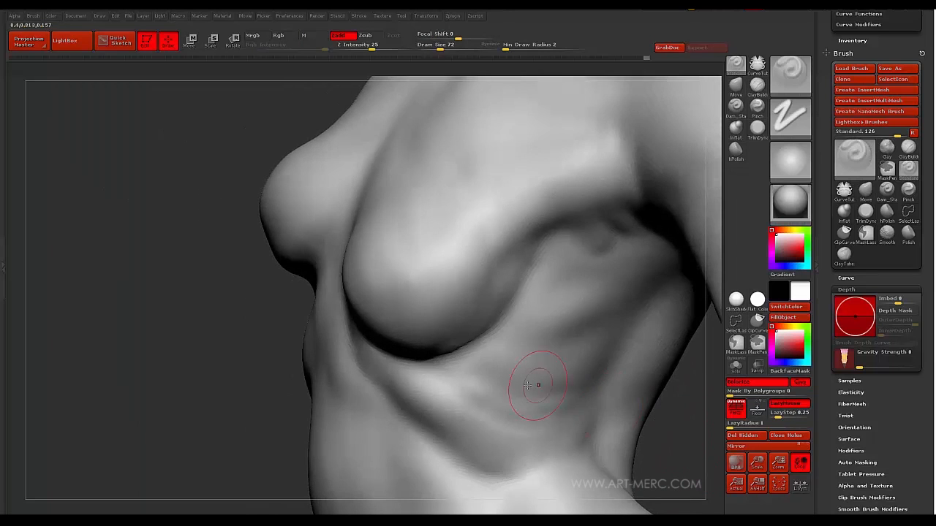
{"action": "left_click_drag", "start_coordinate": [586, 383], "coordinate": [544, 367]}
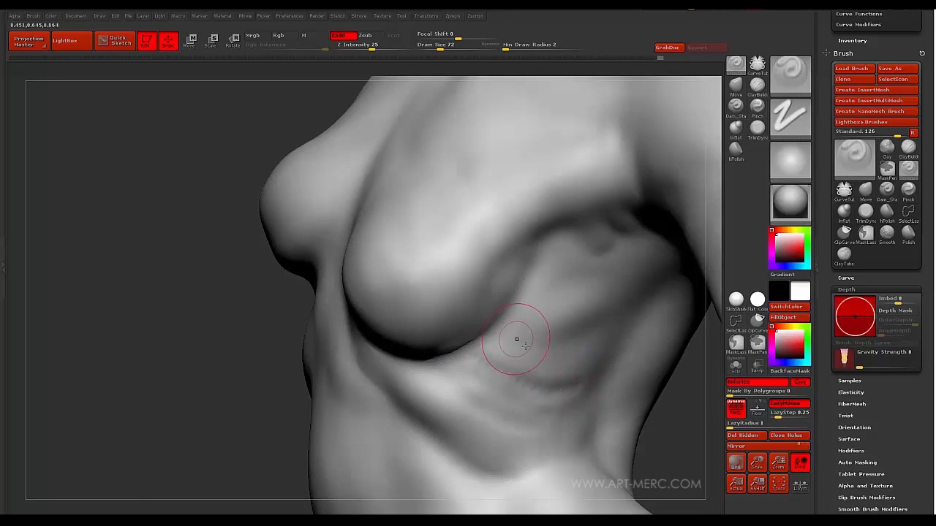
{"action": "left_click_drag", "start_coordinate": [481, 340], "coordinate": [533, 344], "text": "shift"}
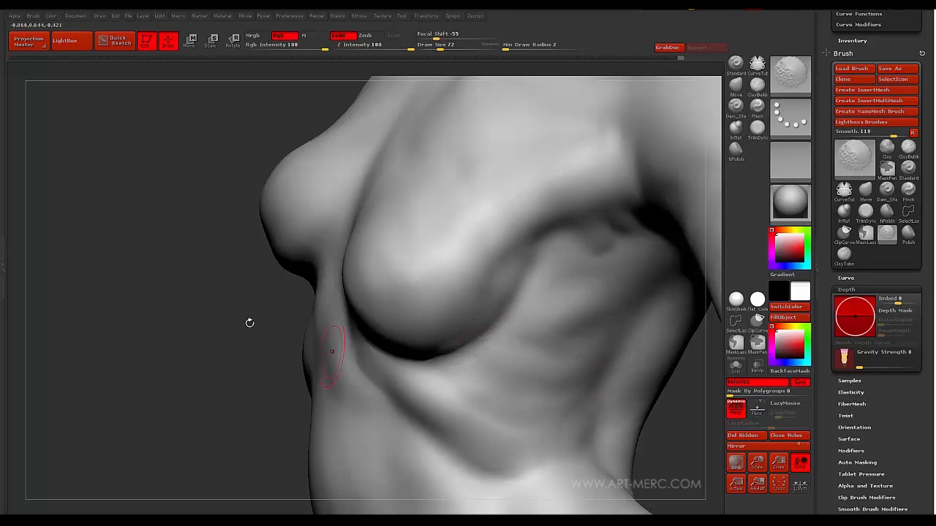
{"action": "mouse_move", "coordinate": [249, 322]}
{"action": "left_mouse_down"}
{"action": "mouse_move", "coordinate": [351, 313]}
{"action": "mouse_move", "coordinate": [210, 300]}
{"action": "mouse_move", "coordinate": [241, 307]}
{"action": "left_mouse_up"}
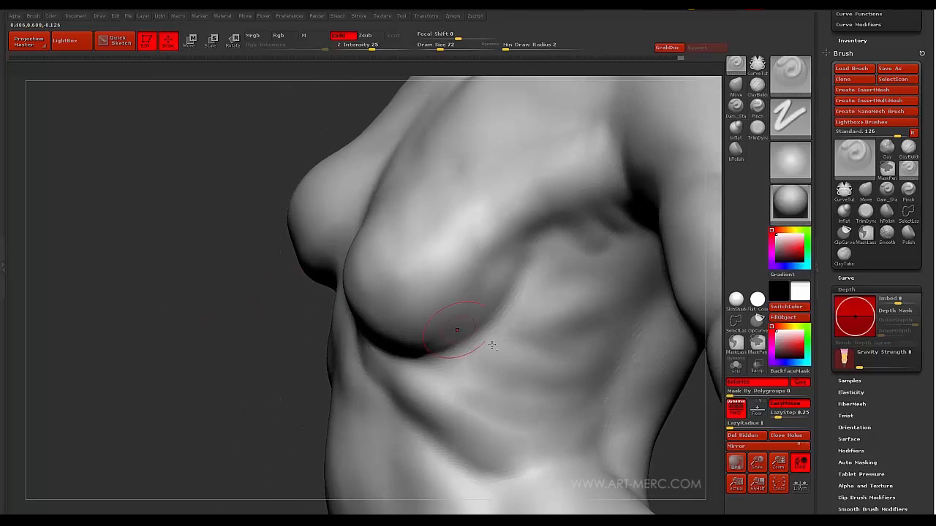
{"action": "mouse_move", "coordinate": [465, 368]}
{"action": "left_mouse_down", "text": "shift"}
{"action": "mouse_move", "coordinate": [514, 387]}
{"action": "mouse_move", "coordinate": [477, 374]}
{"action": "left_mouse_up", "text": "shift"}
{"action": "mouse_move", "coordinate": [256, 329]}
{"action": "left_mouse_down"}
{"action": "mouse_move", "coordinate": [310, 292]}
{"action": "mouse_move", "coordinate": [252, 263]}
{"action": "left_mouse_up"}
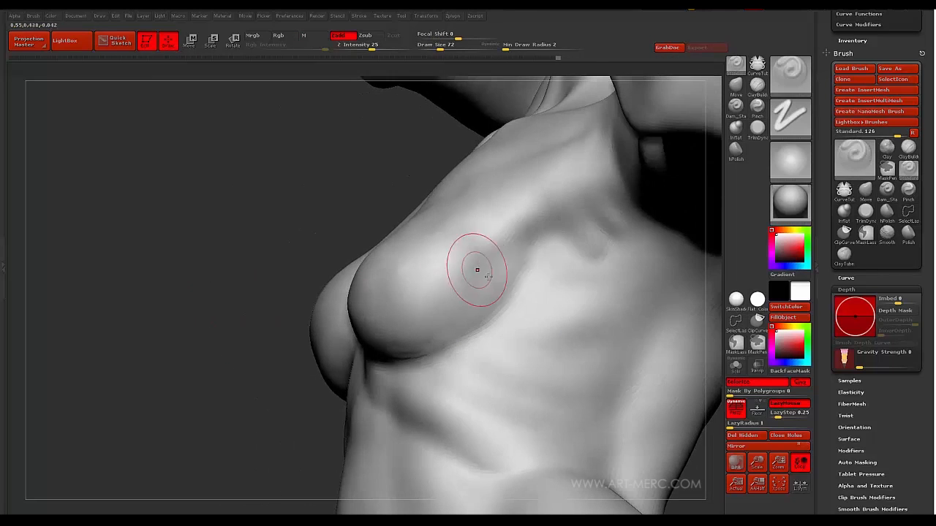
Deepen the crease along the breast's underside and outer edge up toward the armpit with Standard brush strokes
{"action": "mouse_move", "coordinate": [520, 265]}
{"action": "left_mouse_down"}
{"action": "mouse_move", "coordinate": [431, 350]}
{"action": "mouse_move", "coordinate": [416, 353]}
{"action": "left_mouse_up"}
{"action": "left_click_drag", "start_coordinate": [247, 198], "coordinate": [307, 241]}
{"action": "mouse_move", "coordinate": [451, 337]}
{"action": "left_mouse_down", "text": "alt"}
{"action": "mouse_move", "coordinate": [376, 355]}
{"action": "mouse_move", "coordinate": [440, 348]}
{"action": "left_mouse_up", "text": "alt"}
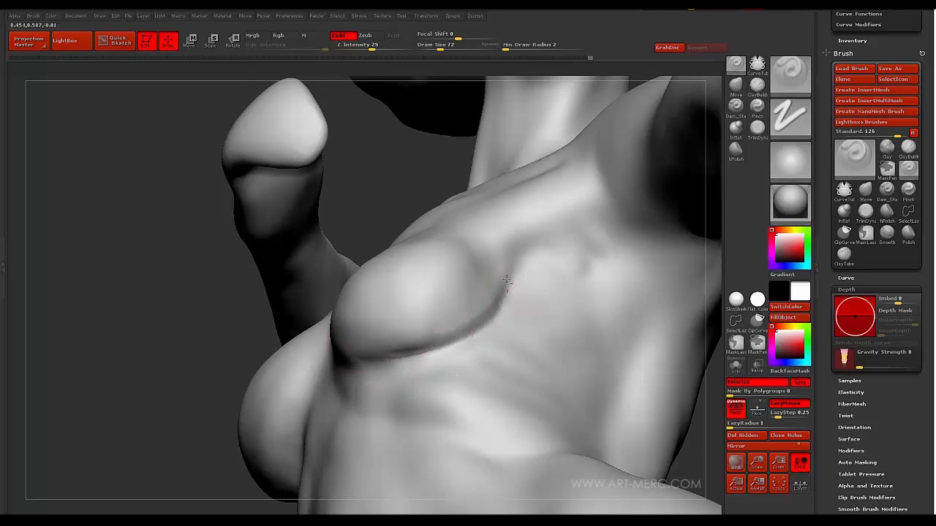
{"action": "mouse_move", "coordinate": [195, 216]}
{"action": "left_mouse_down"}
{"action": "mouse_move", "coordinate": [161, 279]}
{"action": "mouse_move", "coordinate": [142, 171]}
{"action": "mouse_move", "coordinate": [194, 226]}
{"action": "mouse_move", "coordinate": [576, 314]}
{"action": "left_mouse_up"}
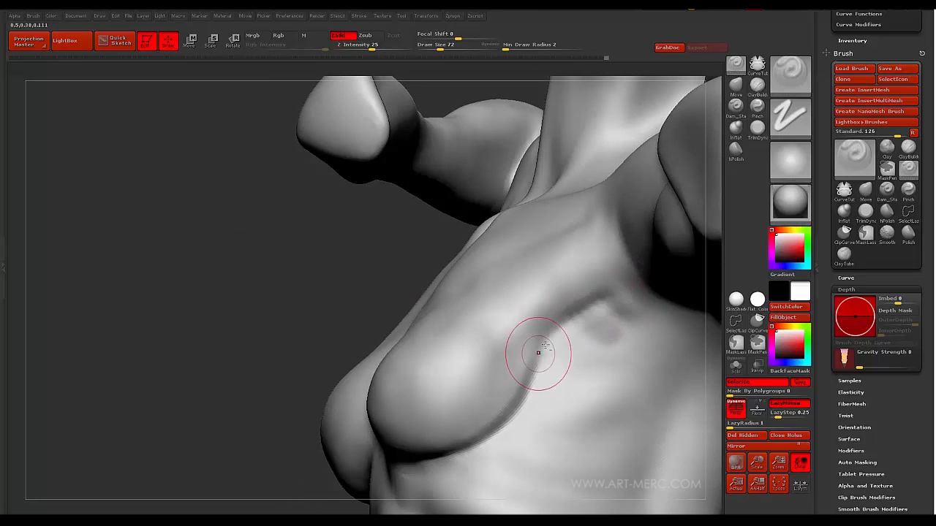
{"action": "mouse_move", "coordinate": [539, 353]}
{"action": "left_mouse_down", "text": "alt"}
{"action": "mouse_move", "coordinate": [607, 296]}
{"action": "mouse_move", "coordinate": [537, 387]}
{"action": "mouse_move", "coordinate": [581, 316]}
{"action": "left_mouse_up", "text": "alt"}
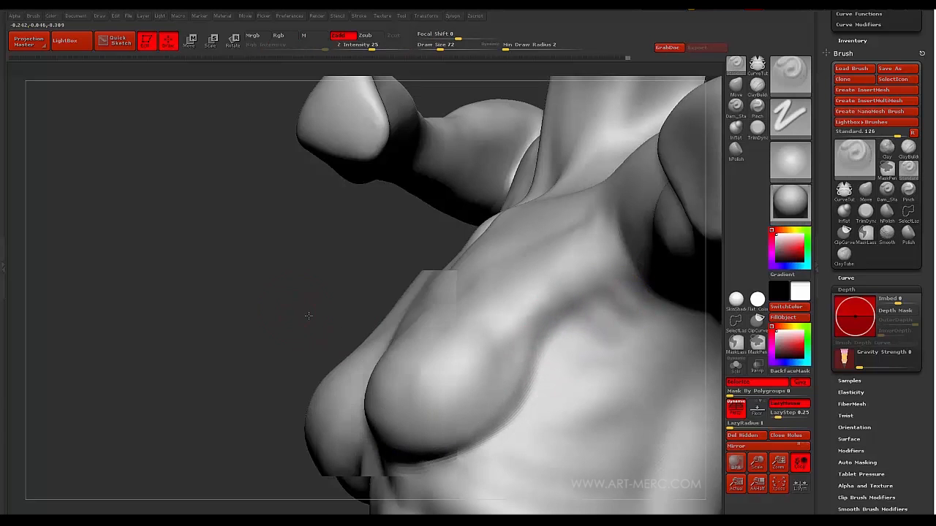
Try ClayBuildup strokes along the pectoral fold above and below the armpit crease, and smooth them at a draw size of 32
{"action": "mouse_move", "coordinate": [310, 315]}
{"action": "left_mouse_down"}
{"action": "mouse_move", "coordinate": [326, 322]}
{"action": "mouse_move", "coordinate": [274, 312]}
{"action": "mouse_move", "coordinate": [274, 279]}
{"action": "mouse_move", "coordinate": [302, 284]}
{"action": "mouse_move", "coordinate": [271, 253]}
{"action": "mouse_move", "coordinate": [280, 278]}
{"action": "mouse_move", "coordinate": [329, 278]}
{"action": "left_mouse_up"}
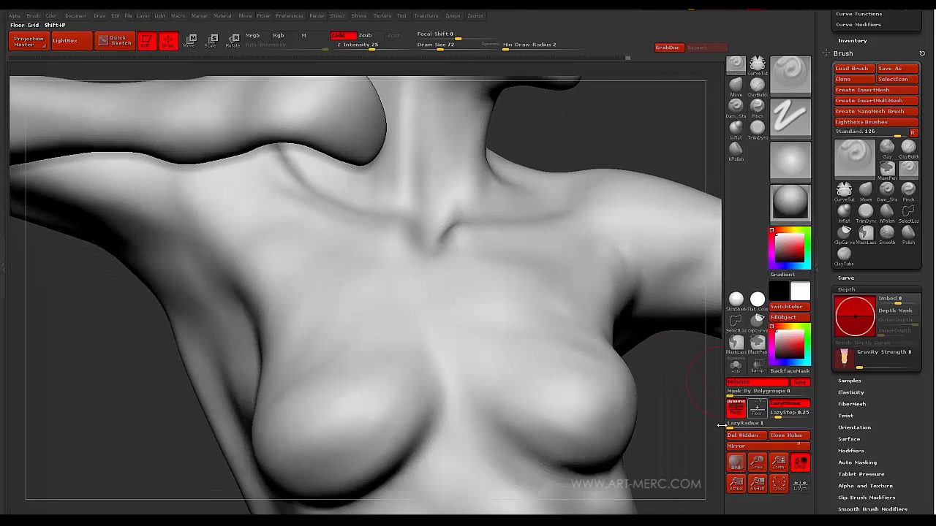
{"action": "left_click_drag", "start_coordinate": [680, 417], "coordinate": [724, 281], "text": "alt"}
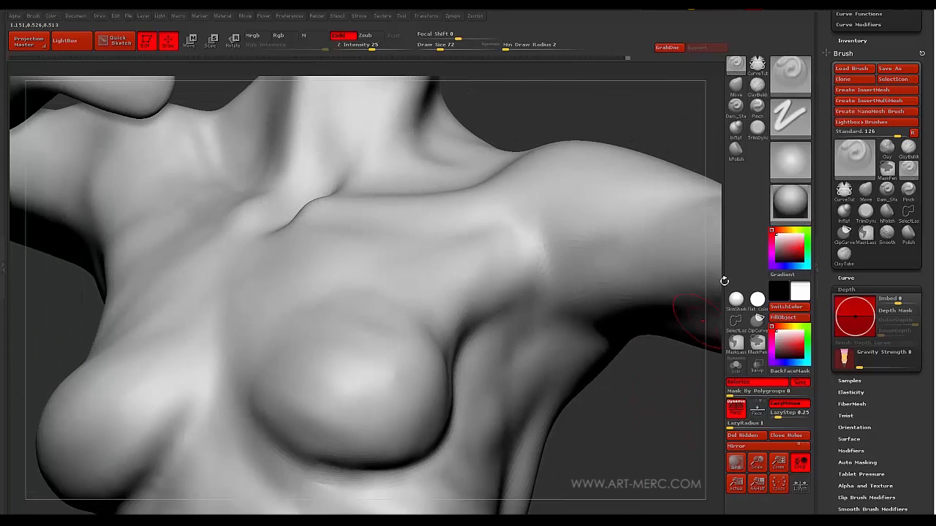
{"action": "left_click", "coordinate": [760, 90]}
{"action": "mouse_move", "coordinate": [679, 435]}
{"action": "left_mouse_down"}
{"action": "mouse_move", "coordinate": [647, 460]}
{"action": "mouse_move", "coordinate": [629, 448]}
{"action": "left_mouse_up"}
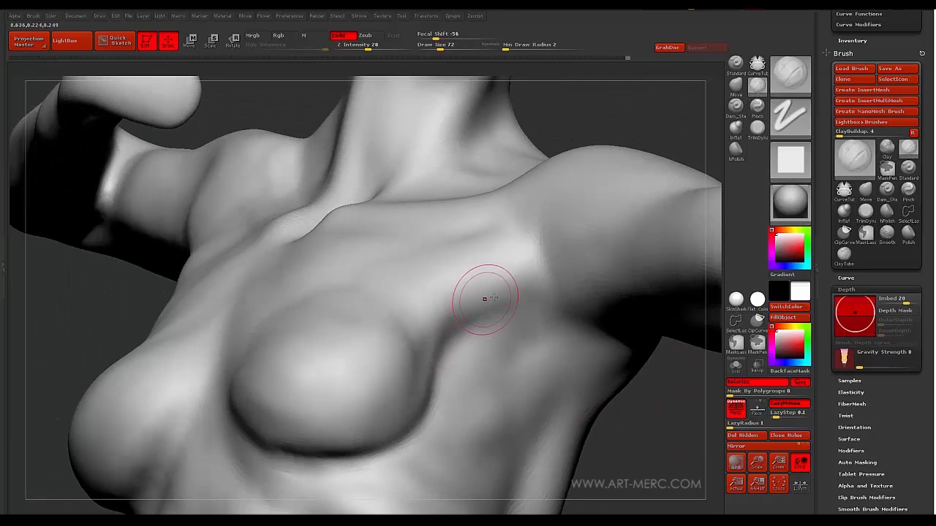
{"action": "mouse_move", "coordinate": [505, 287]}
{"action": "left_mouse_down"}
{"action": "mouse_move", "coordinate": [437, 312]}
{"action": "mouse_move", "coordinate": [497, 292]}
{"action": "left_mouse_up"}
{"action": "mouse_move", "coordinate": [35, 372]}
{"action": "left_mouse_down", "text": "alt"}
{"action": "mouse_move", "coordinate": [137, 290]}
{"action": "mouse_move", "coordinate": [75, 237]}
{"action": "mouse_move", "coordinate": [69, 257]}
{"action": "left_mouse_up", "text": "alt"}
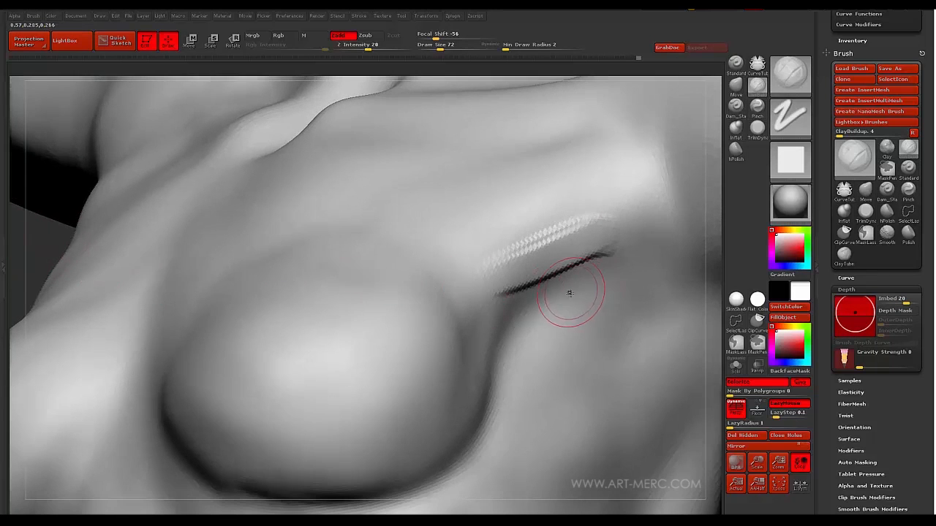
{"action": "left_click_drag", "start_coordinate": [569, 298], "coordinate": [525, 314]}
{"action": "mouse_move", "coordinate": [603, 272]}
{"action": "left_mouse_down"}
{"action": "mouse_move", "coordinate": [518, 311]}
{"action": "mouse_move", "coordinate": [599, 265]}
{"action": "mouse_move", "coordinate": [511, 289]}
{"action": "mouse_move", "coordinate": [561, 305]}
{"action": "left_mouse_up"}
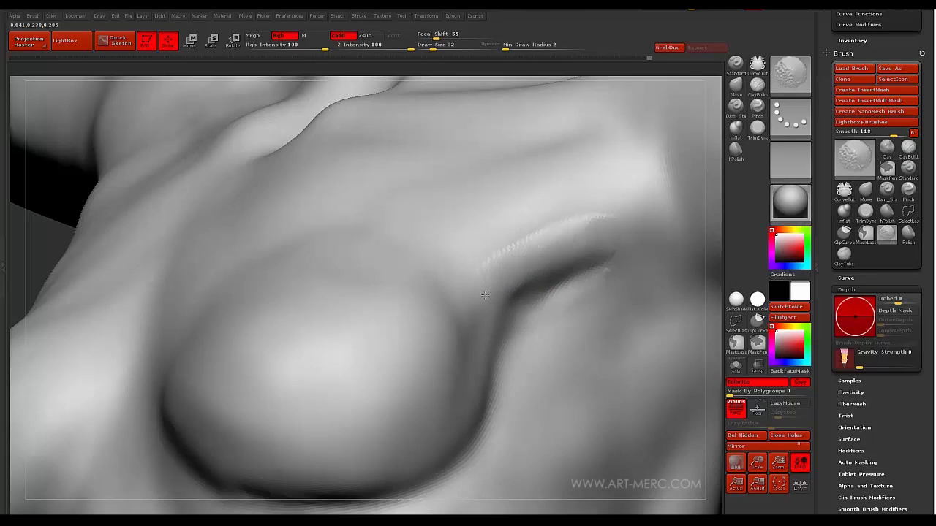
Undo the ClayBuildup strokes and smoothing along the armpit crease
{"action": "key", "text": "ctrl+z"}
{"action": "key", "text": "ctrl+z"}
{"action": "key", "text": "ctrl+z"}
{"action": "key", "text": "ctrl+z"}
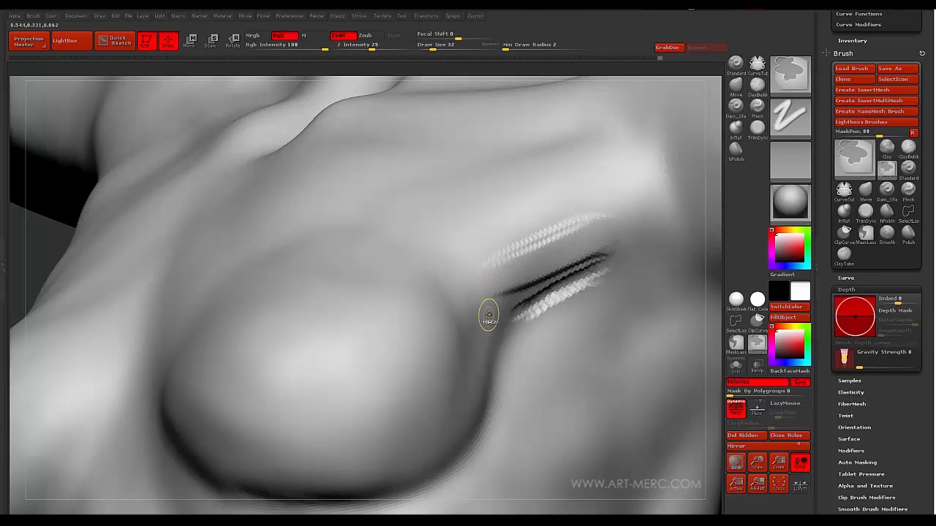
{"action": "key", "text": "ctrl+z"}
{"action": "key", "text": "ctrl+z"}
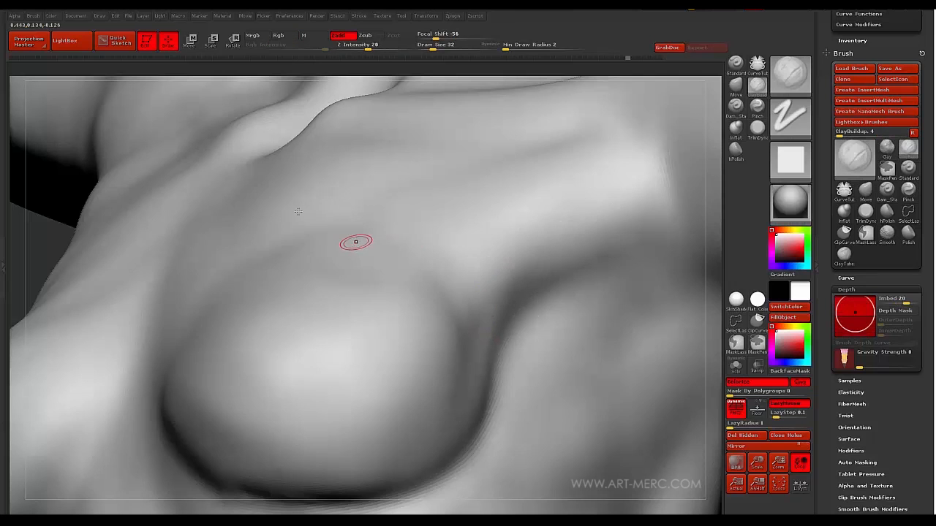
Collapse the brush's Depth settings and turn off Use Tablet in the tablet preferences
{"action": "mouse_move", "coordinate": [47, 238]}
{"action": "left_mouse_down", "text": "alt"}
{"action": "mouse_move", "coordinate": [117, 234]}
{"action": "mouse_move", "coordinate": [125, 289]}
{"action": "mouse_move", "coordinate": [112, 225]}
{"action": "mouse_move", "coordinate": [120, 270]}
{"action": "mouse_move", "coordinate": [122, 251]}
{"action": "mouse_move", "coordinate": [143, 267]}
{"action": "mouse_move", "coordinate": [162, 230]}
{"action": "mouse_move", "coordinate": [119, 288]}
{"action": "mouse_move", "coordinate": [130, 275]}
{"action": "left_mouse_up", "text": "alt"}
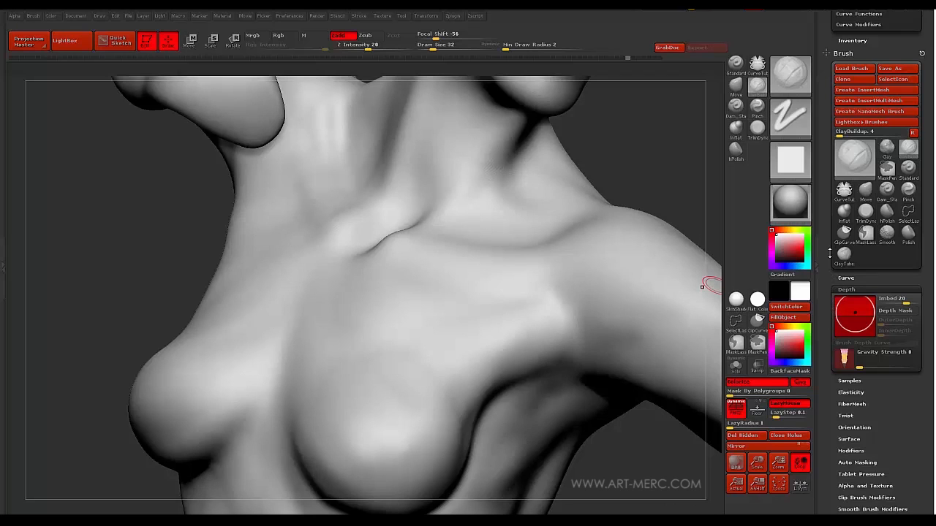
{"action": "left_click", "coordinate": [846, 289]}
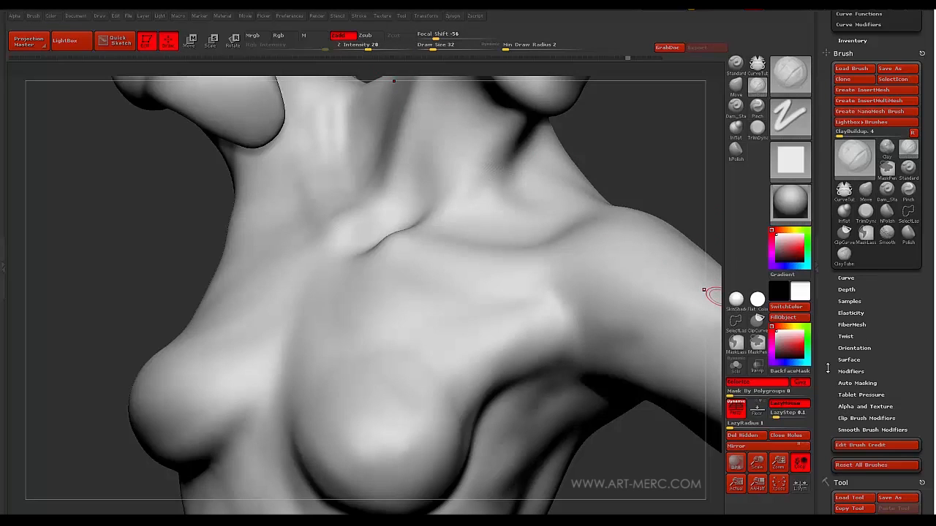
{"action": "left_click", "coordinate": [291, 17]}
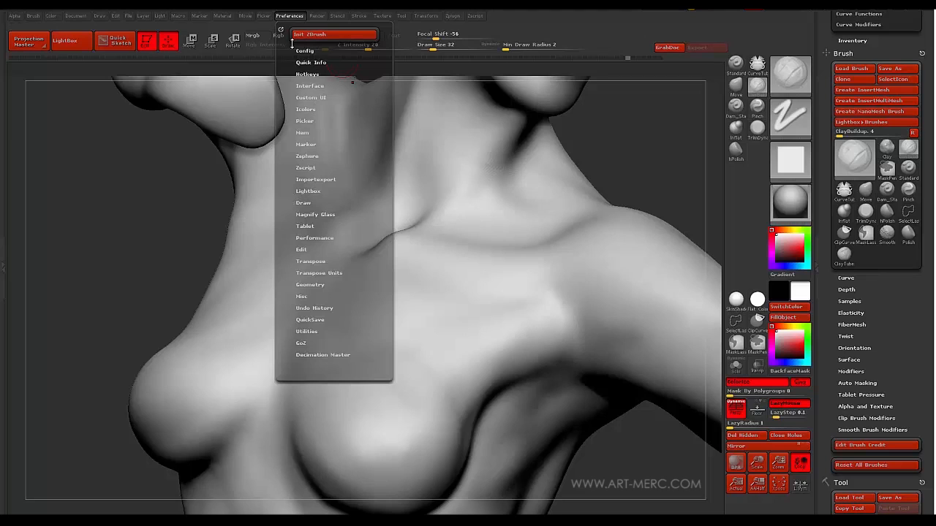
{"action": "left_click", "coordinate": [304, 227]}
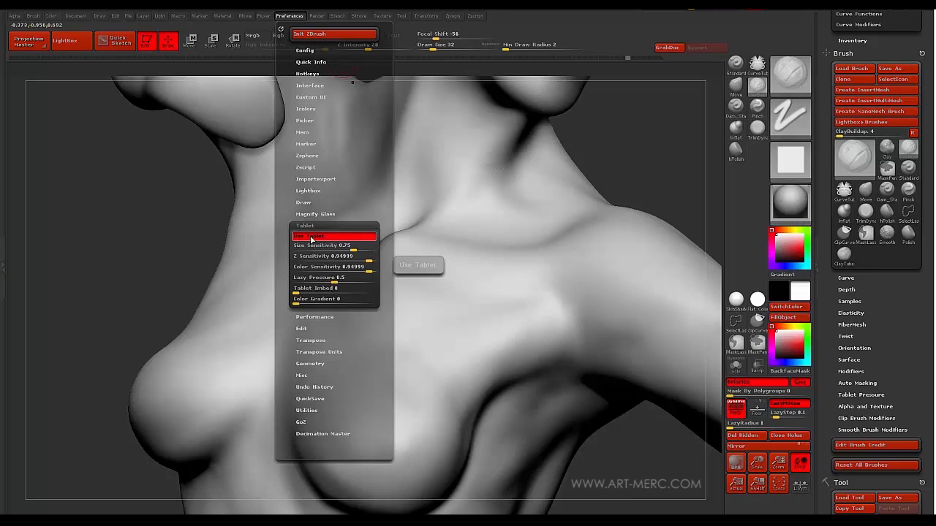
{"action": "left_click", "coordinate": [311, 237]}
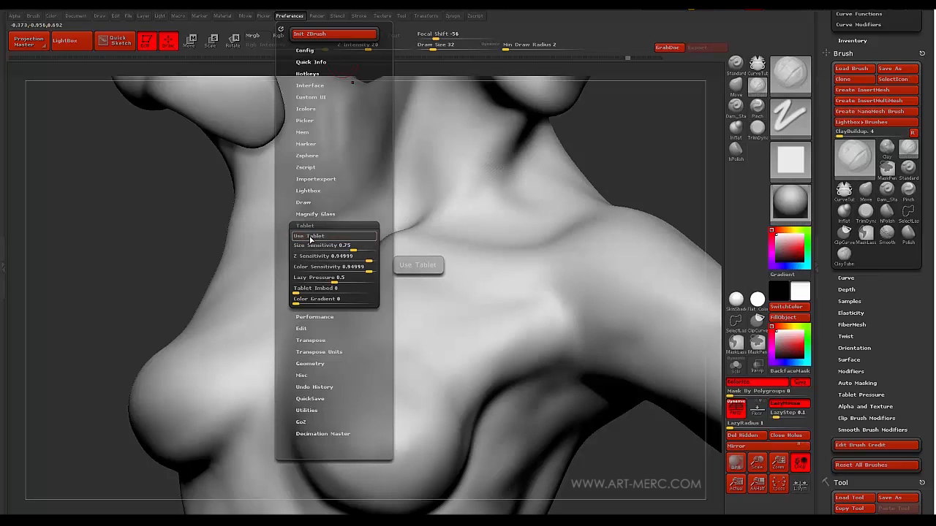
Try a ClayBuildup stroke across the upper chest without tablet pressure, and undo it
{"action": "mouse_move", "coordinate": [486, 337]}
{"action": "left_mouse_down"}
{"action": "mouse_move", "coordinate": [418, 294]}
{"action": "mouse_move", "coordinate": [455, 307]}
{"action": "mouse_move", "coordinate": [388, 285]}
{"action": "left_mouse_up"}
{"action": "left_click_drag", "start_coordinate": [200, 210], "coordinate": [206, 221]}
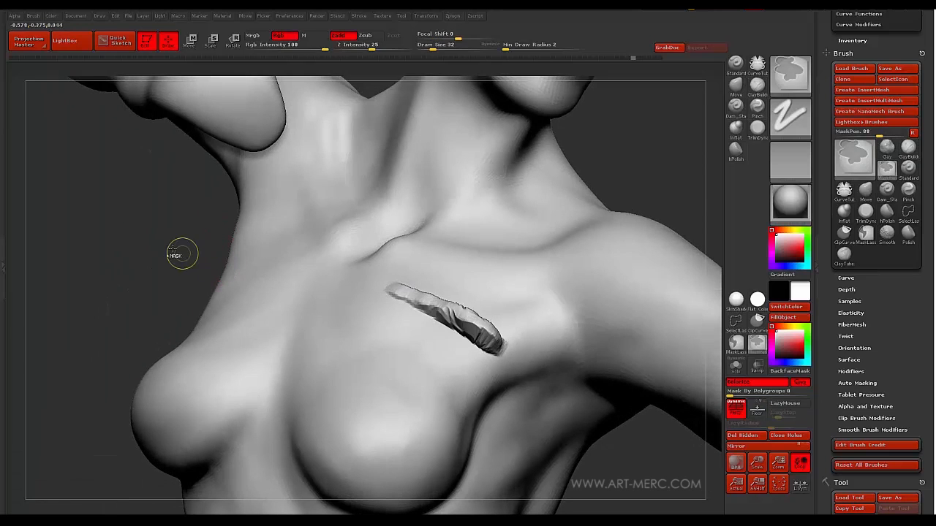
{"action": "key", "text": "ctrl+z"}
Reopen the preferences, and switch to the Standard brush
{"action": "left_click", "coordinate": [289, 16]}
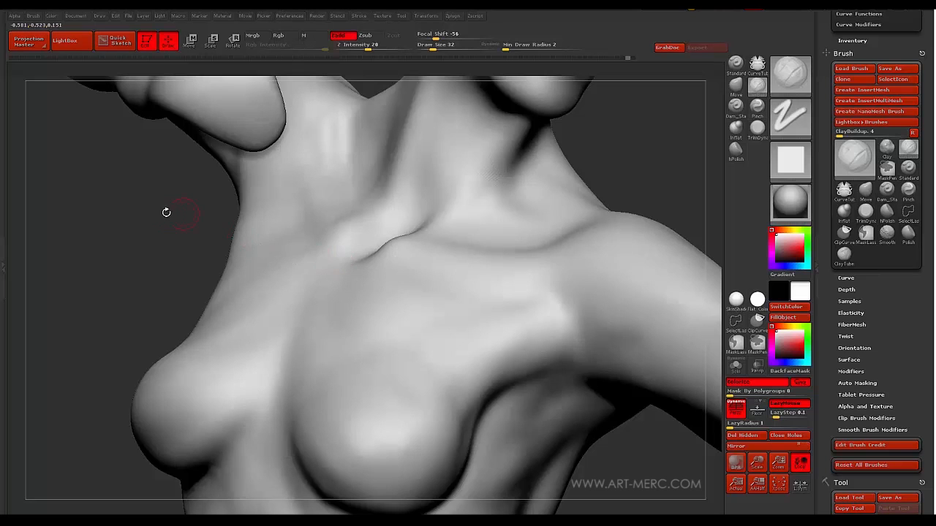
{"action": "left_click_drag", "start_coordinate": [168, 211], "coordinate": [179, 235]}
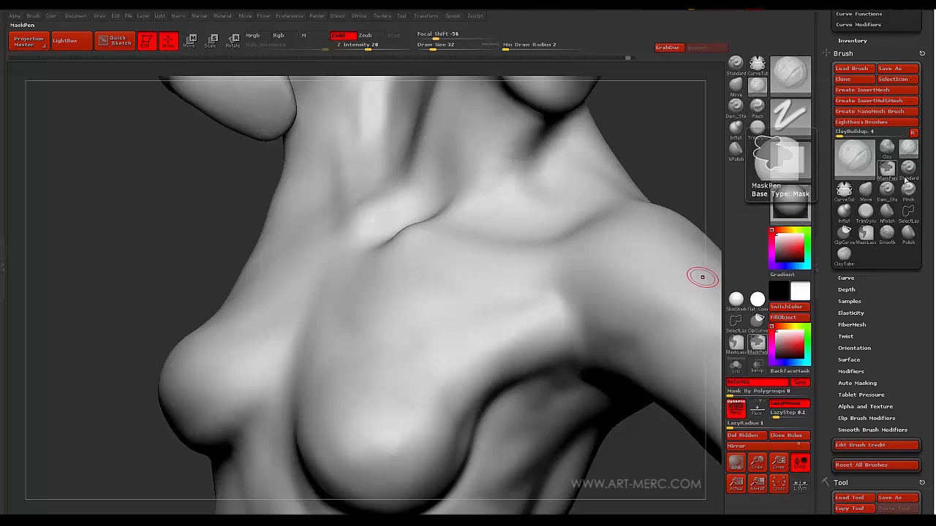
{"action": "left_click", "coordinate": [736, 64]}
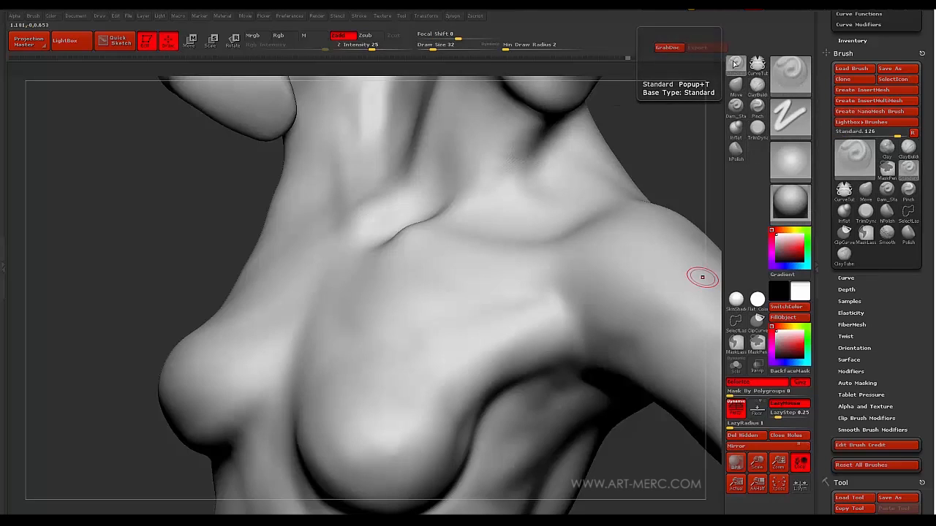
Expand the Standard brush's Tablet Pressure settings, set the draw size to 56, and bend the Size pressure curve downward
{"action": "left_click", "coordinate": [844, 395]}
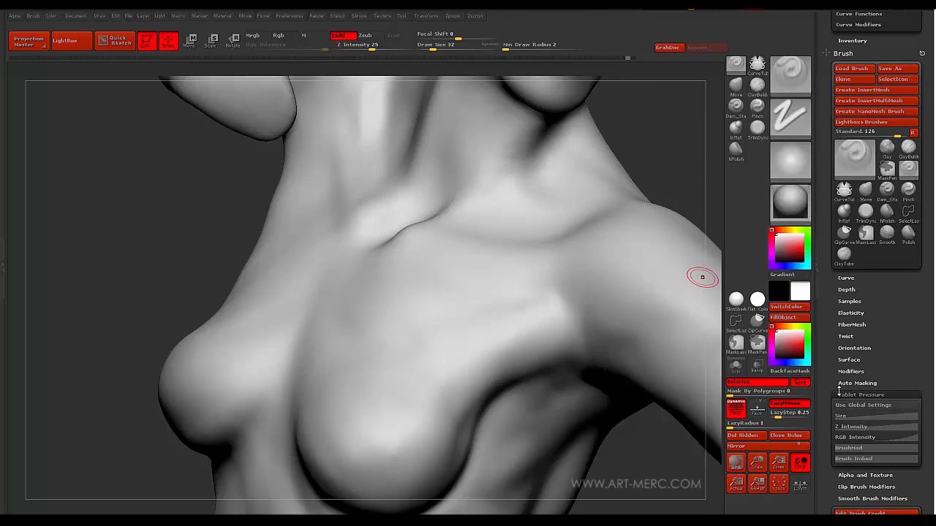
{"action": "left_click_drag", "start_coordinate": [828, 364], "coordinate": [824, 323]}
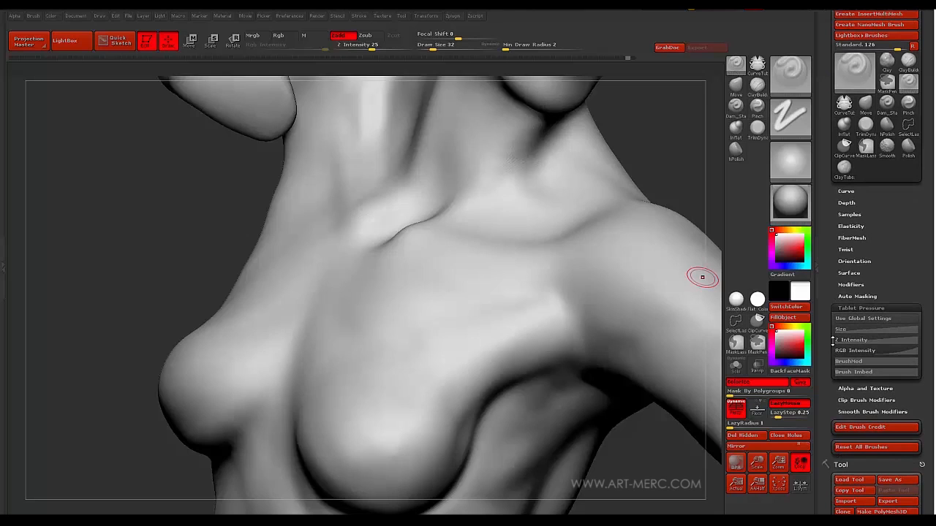
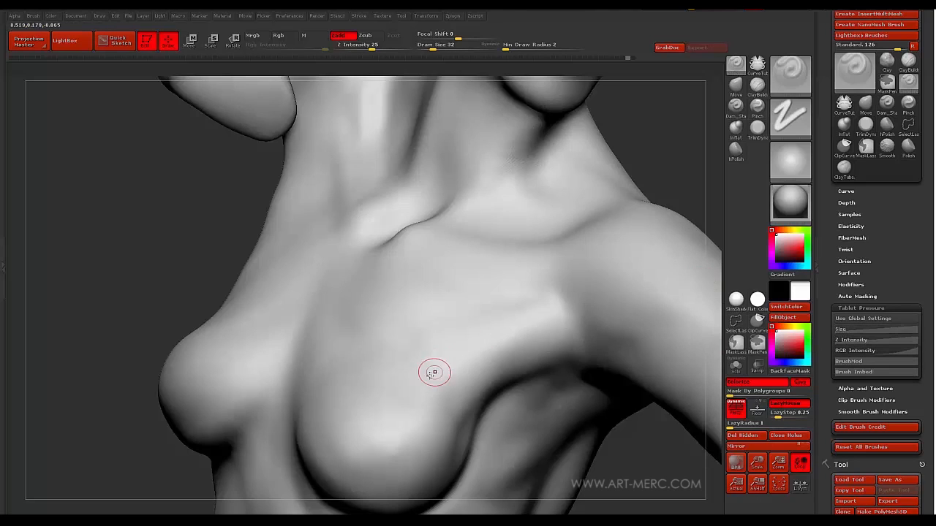
{"action": "key", "text": "s"}
{"action": "left_click_drag", "start_coordinate": [434, 366], "coordinate": [440, 367]}
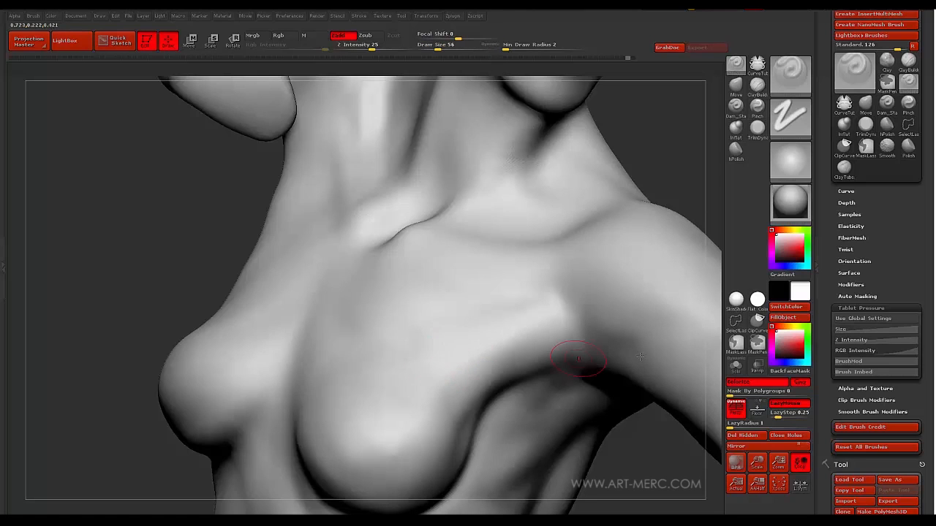
{"action": "left_click", "coordinate": [846, 329]}
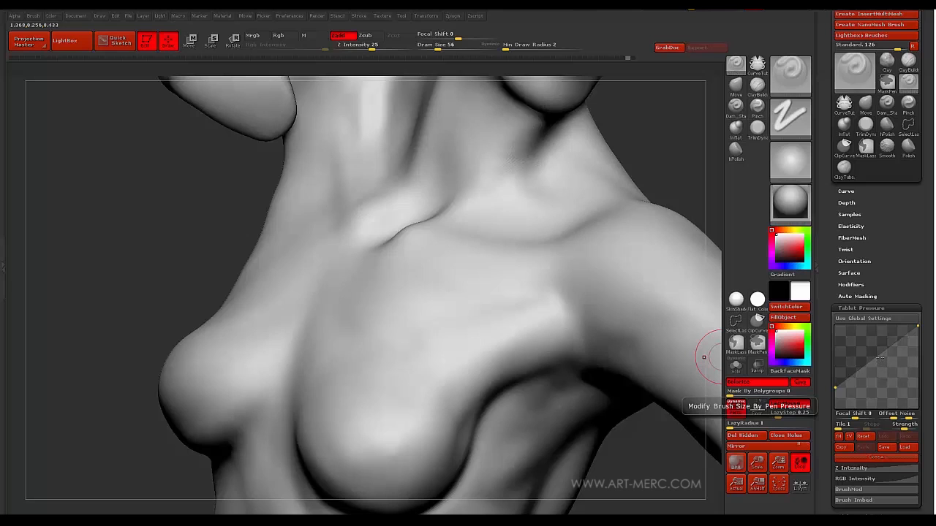
{"action": "mouse_move", "coordinate": [861, 370]}
{"action": "left_mouse_down"}
{"action": "mouse_move", "coordinate": [877, 383]}
{"action": "mouse_move", "coordinate": [887, 373]}
{"action": "left_mouse_up"}
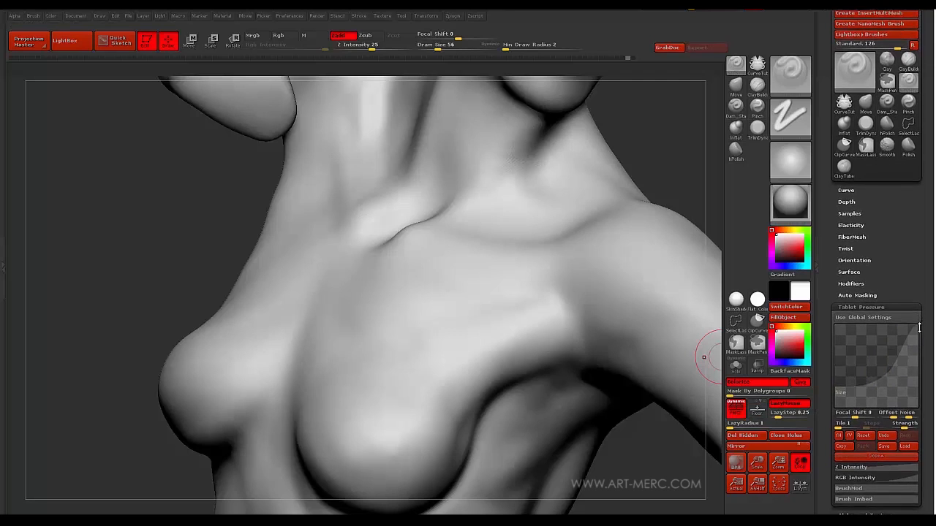
{"action": "mouse_move", "coordinate": [917, 327]}
{"action": "left_mouse_down"}
{"action": "mouse_move", "coordinate": [919, 345]}
{"action": "mouse_move", "coordinate": [917, 326]}
{"action": "left_mouse_up"}
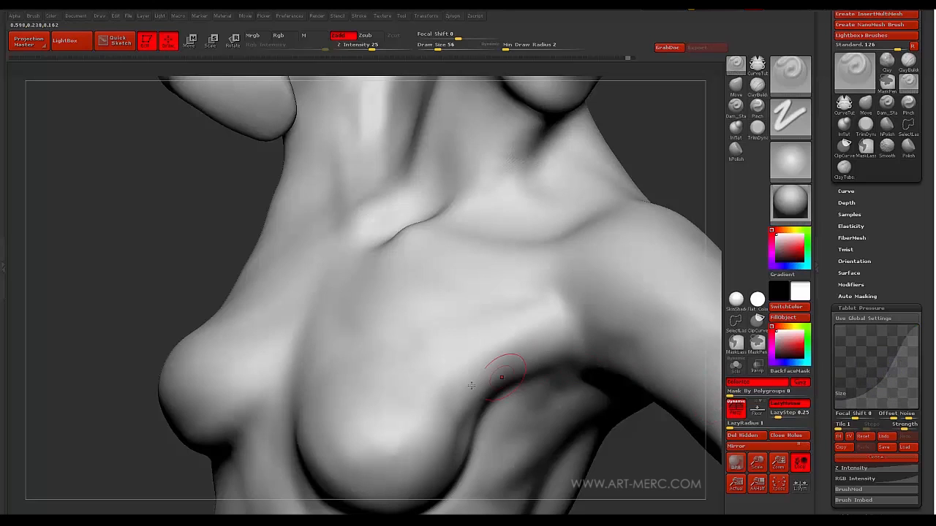
Draw two Standard strokes across the chest above the breast, at draw size 22 and above it at draw size 47
{"action": "key", "text": "s"}
{"action": "left_click_drag", "start_coordinate": [453, 364], "coordinate": [447, 363]}
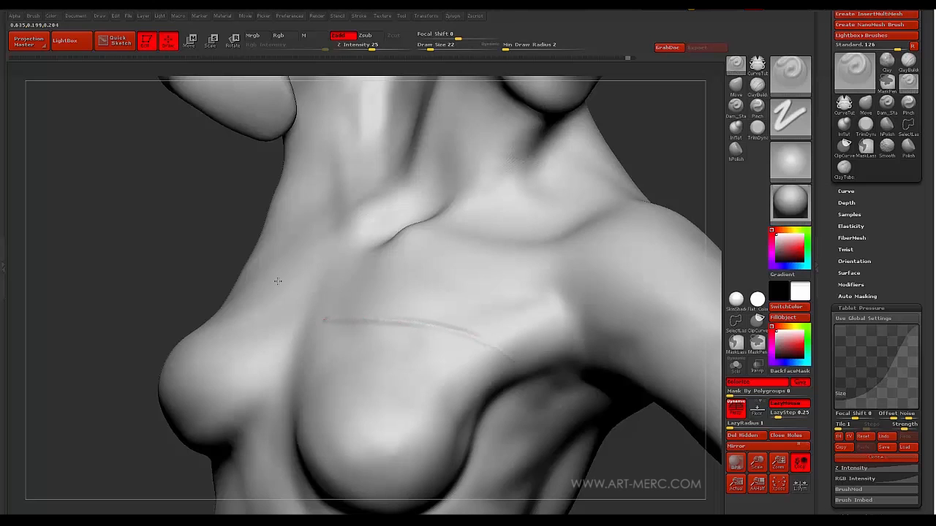
{"action": "mouse_move", "coordinate": [179, 249]}
{"action": "left_mouse_down"}
{"action": "mouse_move", "coordinate": [195, 278]}
{"action": "mouse_move", "coordinate": [183, 288]}
{"action": "mouse_move", "coordinate": [195, 284]}
{"action": "left_mouse_up"}
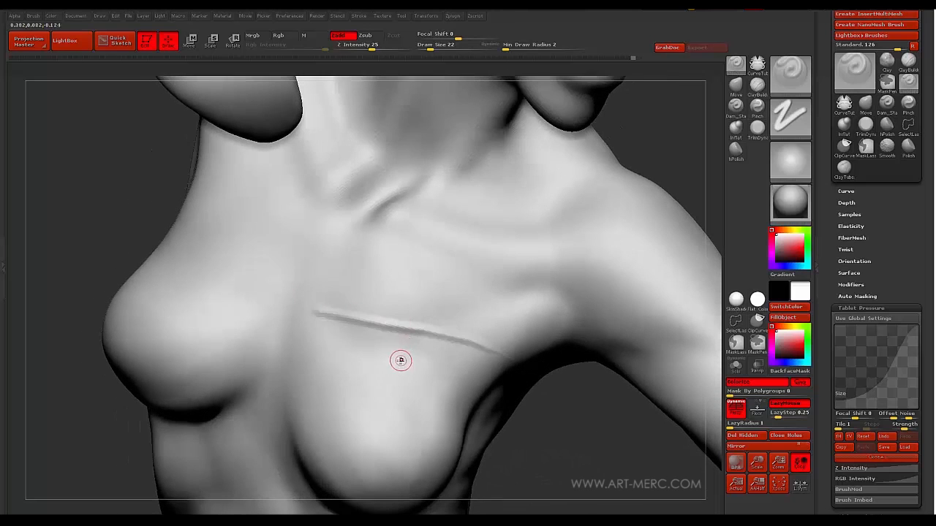
{"action": "key", "text": "s"}
{"action": "left_click_drag", "start_coordinate": [390, 368], "coordinate": [397, 372]}
{"action": "left_click_drag", "start_coordinate": [108, 217], "coordinate": [123, 221]}
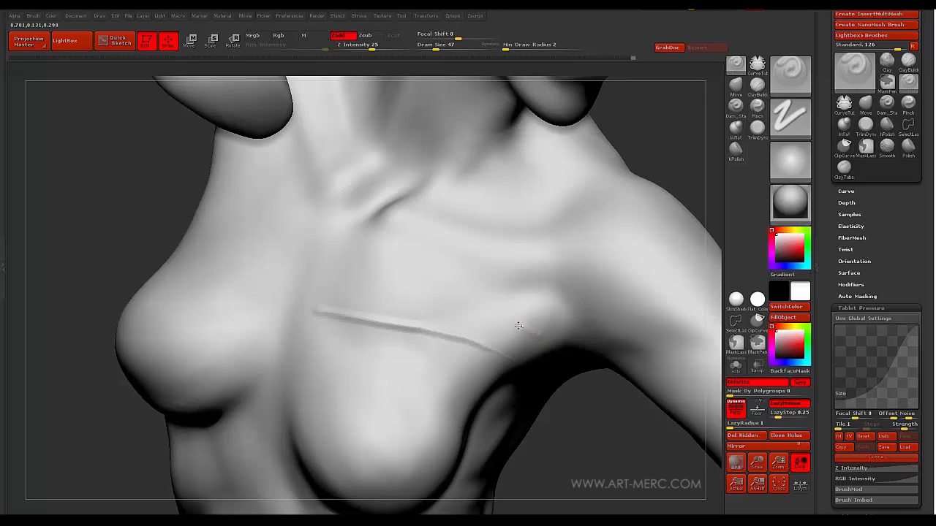
{"action": "left_click_drag", "start_coordinate": [473, 312], "coordinate": [292, 278]}
{"action": "mouse_move", "coordinate": [125, 227]}
{"action": "left_mouse_down"}
{"action": "mouse_move", "coordinate": [113, 232]}
{"action": "mouse_move", "coordinate": [144, 224]}
{"action": "left_mouse_up"}
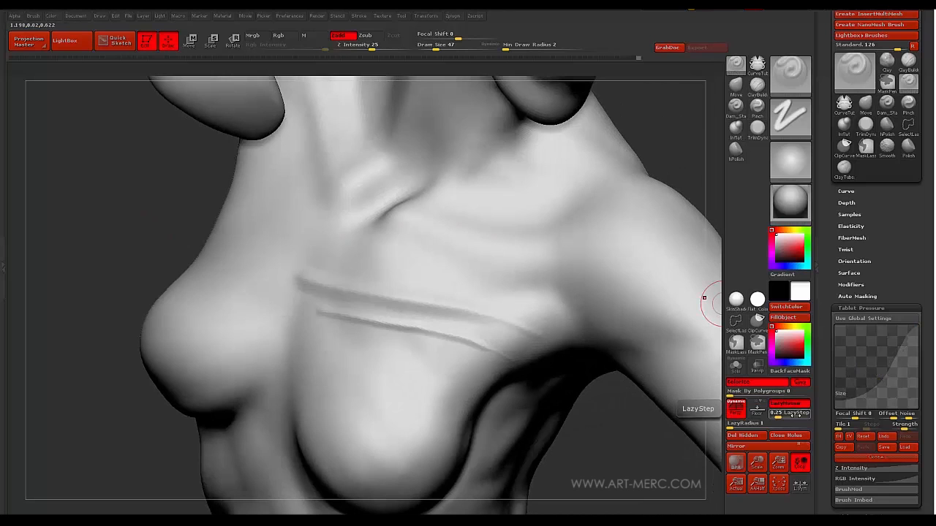
Draw a third Standard stroke across the upper chest, above the other two, at draw size 72
{"action": "key", "text": "s"}
{"action": "left_click_drag", "start_coordinate": [501, 378], "coordinate": [510, 380]}
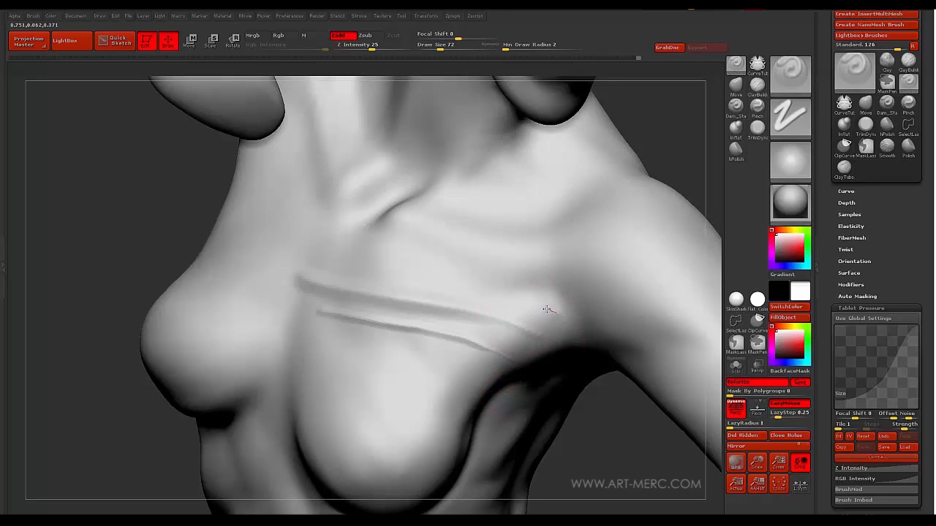
{"action": "left_click_drag", "start_coordinate": [485, 283], "coordinate": [286, 247]}
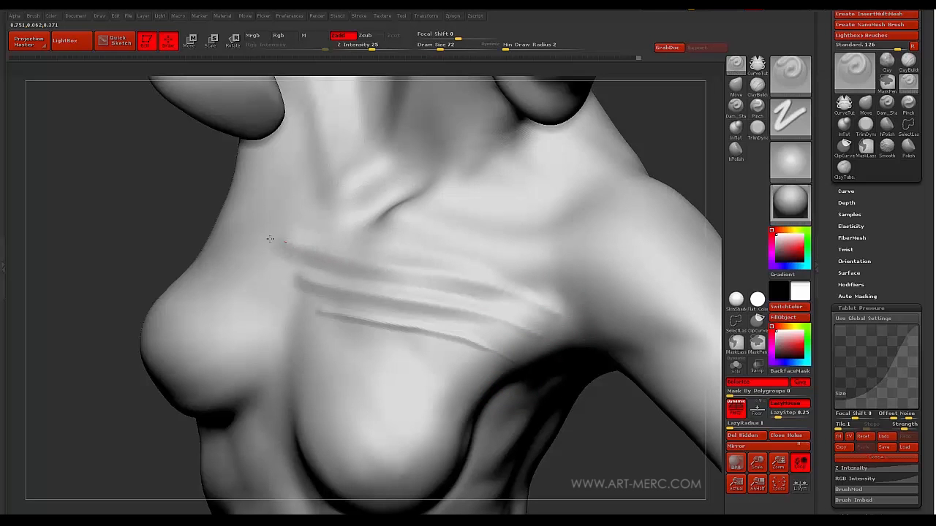
{"action": "mouse_move", "coordinate": [163, 201]}
{"action": "left_mouse_down"}
{"action": "mouse_move", "coordinate": [183, 205]}
{"action": "mouse_move", "coordinate": [161, 210]}
{"action": "mouse_move", "coordinate": [241, 213]}
{"action": "mouse_move", "coordinate": [263, 245]}
{"action": "mouse_move", "coordinate": [232, 217]}
{"action": "mouse_move", "coordinate": [201, 217]}
{"action": "left_mouse_up"}
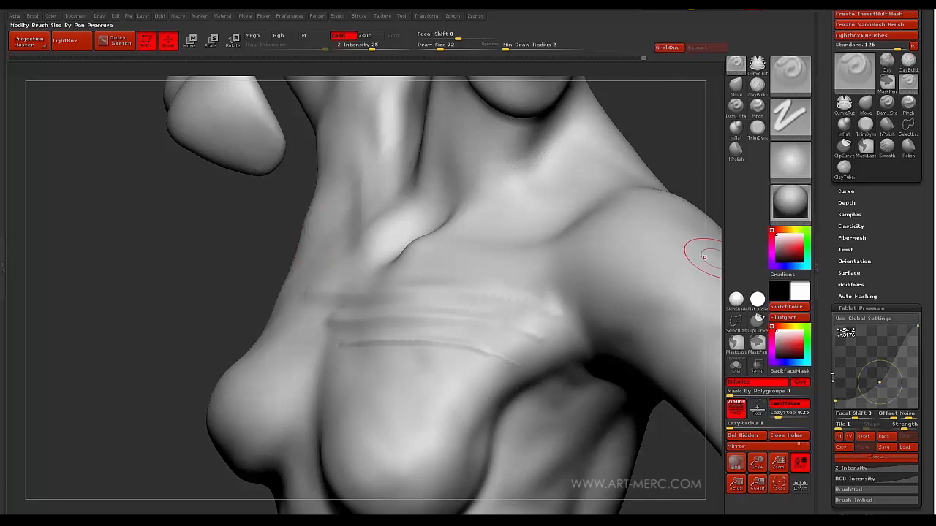
Expand the Z Intensity pressure curve, lower its start point almost to zero and bend its middle downward
{"action": "left_click_drag", "start_coordinate": [825, 370], "coordinate": [821, 301]}
{"action": "left_click", "coordinate": [844, 340]}
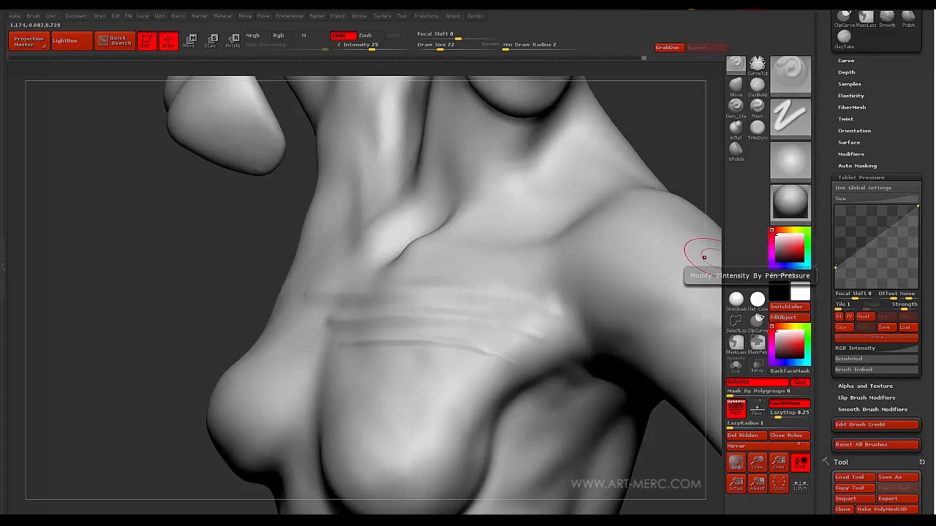
{"action": "left_click_drag", "start_coordinate": [835, 269], "coordinate": [832, 276]}
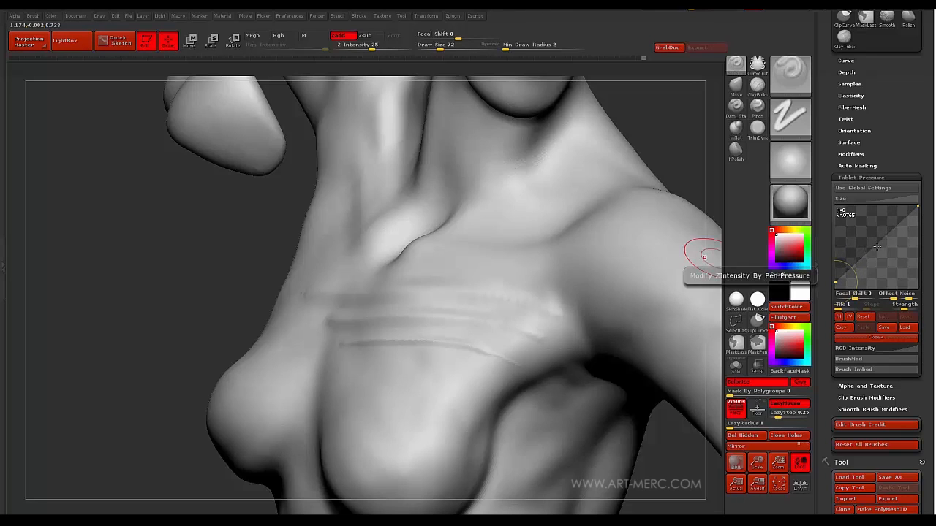
{"action": "mouse_move", "coordinate": [877, 246]}
{"action": "left_mouse_down"}
{"action": "mouse_move", "coordinate": [889, 263]}
{"action": "mouse_move", "coordinate": [881, 261]}
{"action": "left_mouse_up"}
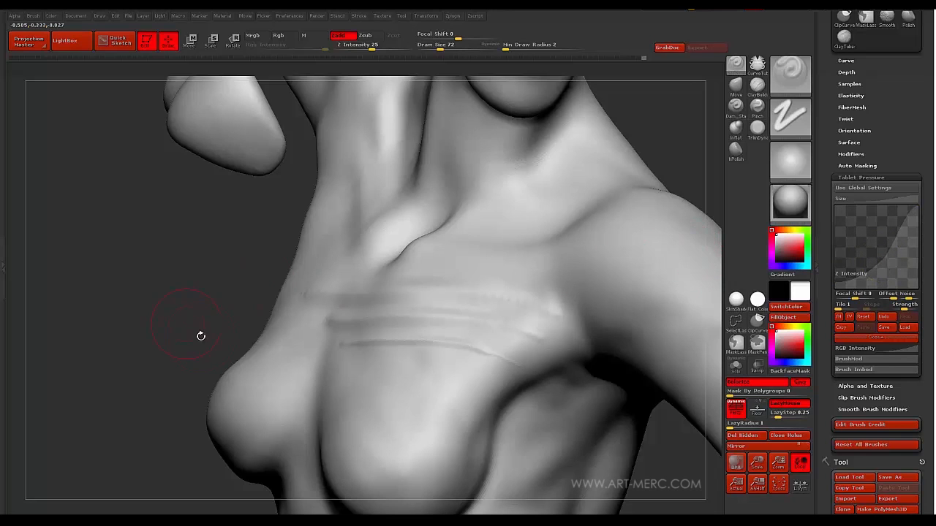
Draw a Standard stroke across the breast below the earlier strokes with the modified Z Intensity pressure curve
{"action": "mouse_move", "coordinate": [179, 293]}
{"action": "left_mouse_down", "text": "alt"}
{"action": "mouse_move", "coordinate": [184, 239]}
{"action": "mouse_move", "coordinate": [158, 242]}
{"action": "mouse_move", "coordinate": [154, 259]}
{"action": "left_mouse_up", "text": "alt"}
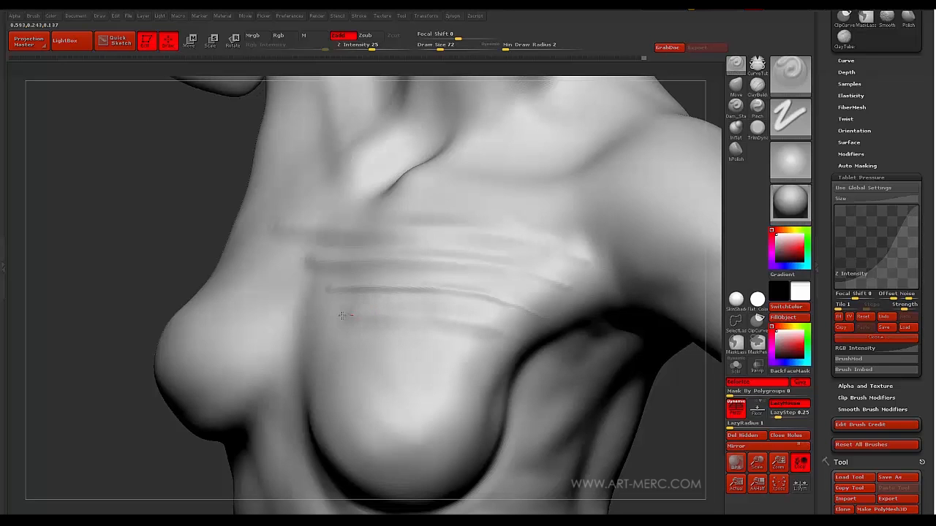
{"action": "left_click_drag", "start_coordinate": [300, 312], "coordinate": [253, 302]}
{"action": "mouse_move", "coordinate": [166, 241]}
{"action": "left_mouse_down"}
{"action": "mouse_move", "coordinate": [142, 245]}
{"action": "mouse_move", "coordinate": [177, 242]}
{"action": "mouse_move", "coordinate": [148, 244]}
{"action": "left_mouse_up"}
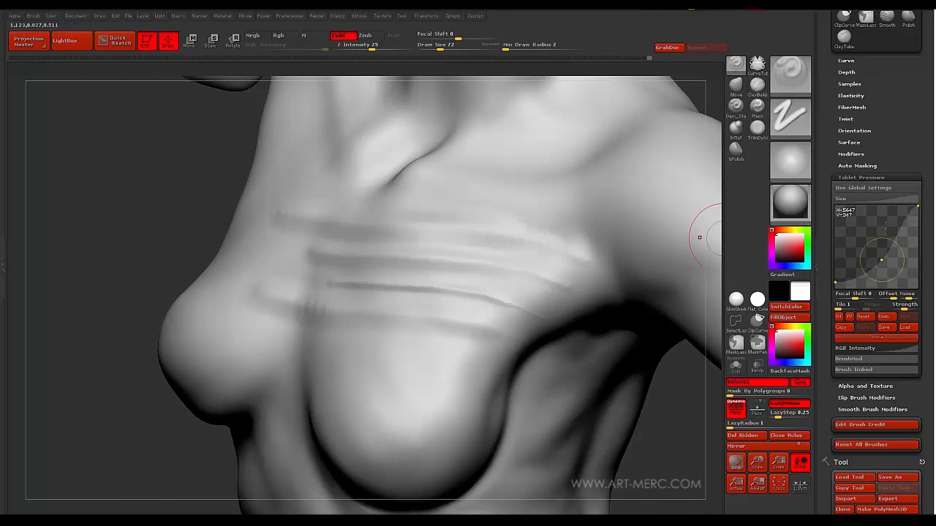
Add an upper point to shape the Z Intensity pressure curve into a steep S, and draw another stroke lower on the breast
{"action": "left_click_drag", "start_coordinate": [899, 229], "coordinate": [894, 221]}
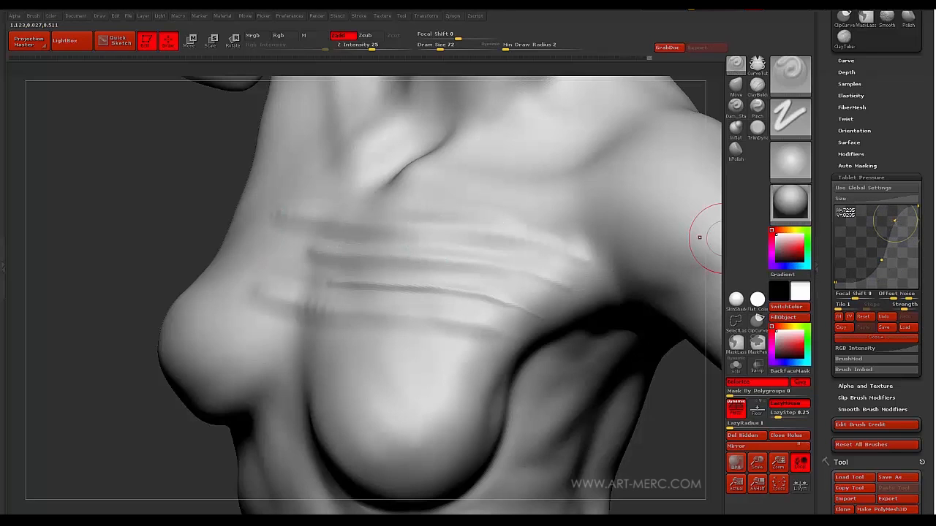
{"action": "left_click_drag", "start_coordinate": [881, 259], "coordinate": [875, 253]}
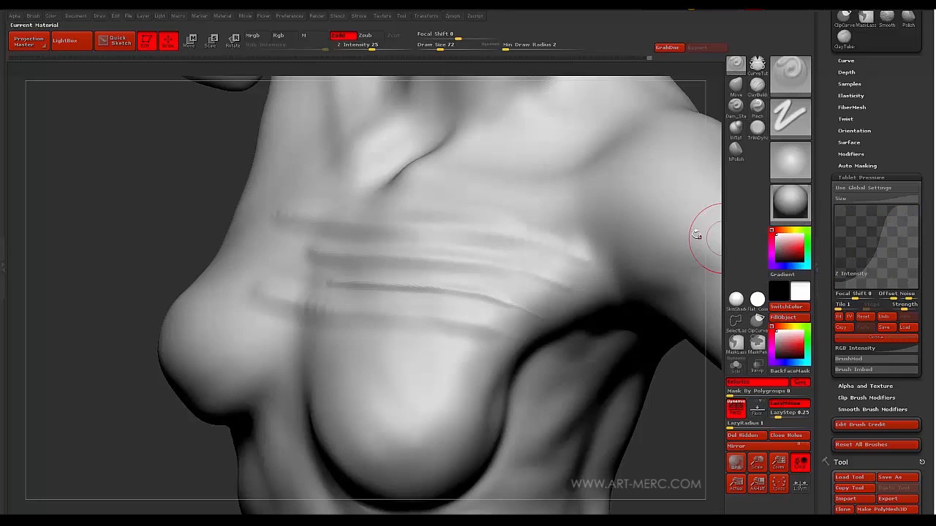
{"action": "mouse_move", "coordinate": [485, 361]}
{"action": "left_mouse_down"}
{"action": "mouse_move", "coordinate": [431, 343]}
{"action": "mouse_move", "coordinate": [282, 333]}
{"action": "left_mouse_up"}
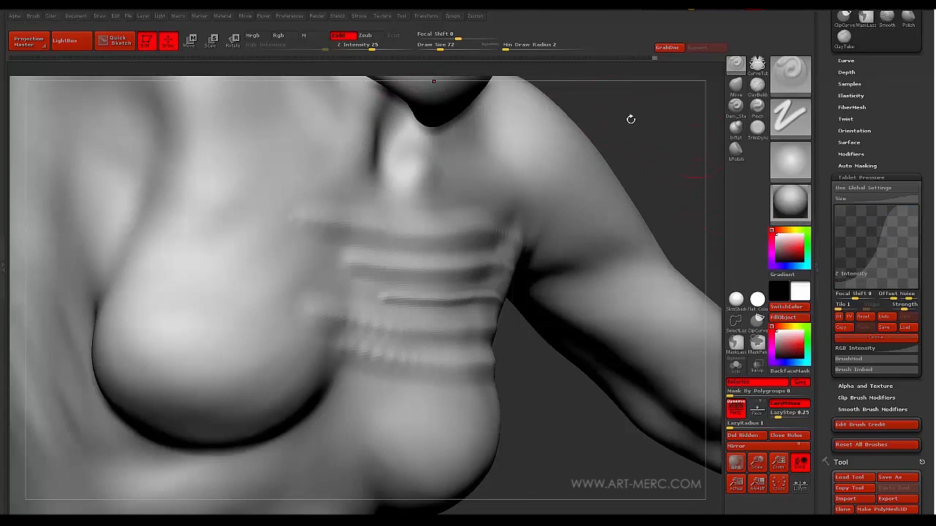
Set the brush's Z Intensity to 36 and expand its Depth settings
{"action": "left_click_drag", "start_coordinate": [374, 44], "coordinate": [381, 41]}
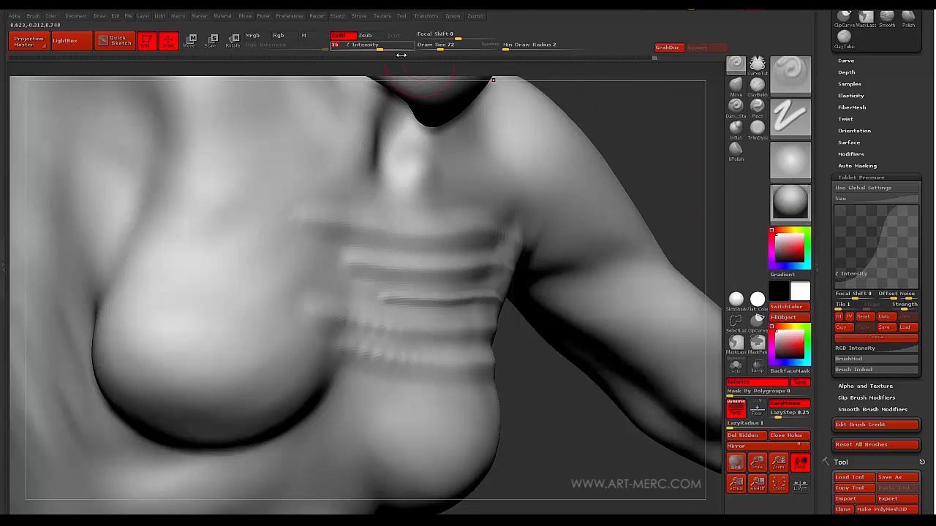
{"action": "left_click_drag", "start_coordinate": [574, 411], "coordinate": [573, 376], "text": "alt"}
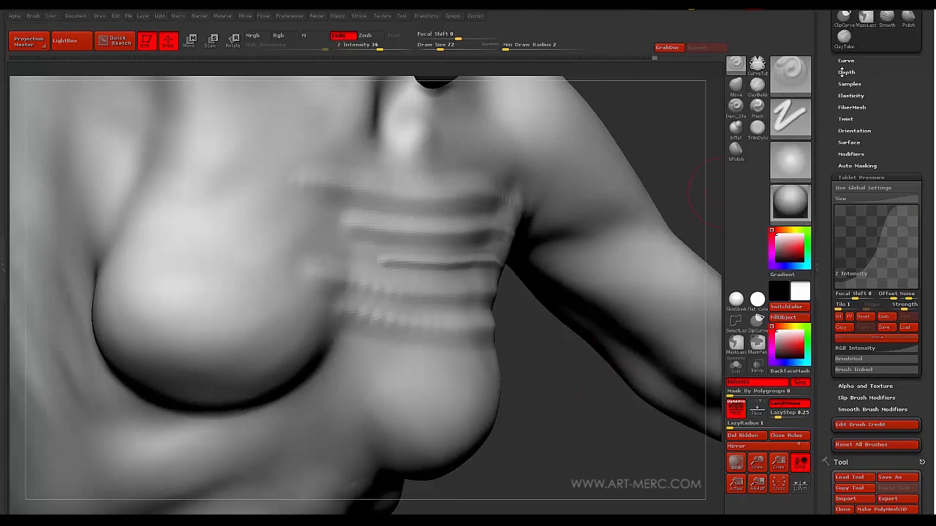
{"action": "left_click_drag", "start_coordinate": [839, 91], "coordinate": [839, 94]}
{"action": "left_click", "coordinate": [847, 75]}
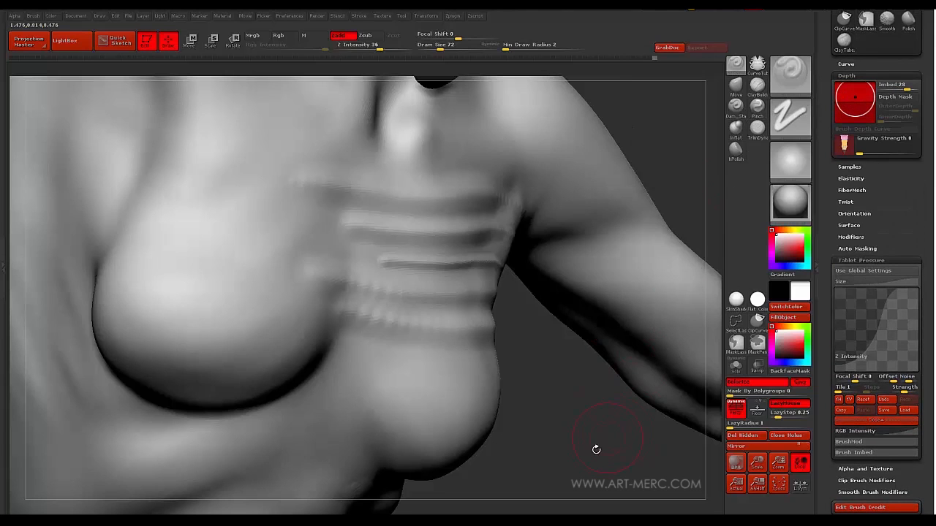
Draw a Standard stroke across the chest just below the collarbone at Z Intensity 36
{"action": "mouse_move", "coordinate": [595, 444]}
{"action": "left_mouse_down"}
{"action": "mouse_move", "coordinate": [560, 414]}
{"action": "mouse_move", "coordinate": [569, 407]}
{"action": "mouse_move", "coordinate": [566, 370]}
{"action": "mouse_move", "coordinate": [578, 388]}
{"action": "mouse_move", "coordinate": [466, 269]}
{"action": "left_mouse_up"}
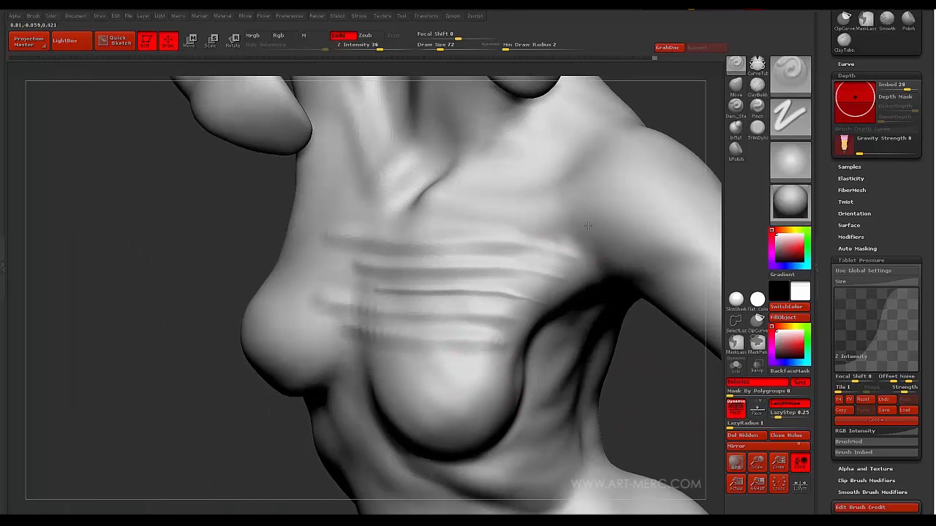
{"action": "left_click_drag", "start_coordinate": [545, 217], "coordinate": [336, 216]}
{"action": "mouse_move", "coordinate": [215, 204]}
{"action": "left_mouse_down"}
{"action": "mouse_move", "coordinate": [249, 170]}
{"action": "mouse_move", "coordinate": [196, 214]}
{"action": "left_mouse_up"}
{"action": "mouse_move", "coordinate": [131, 330]}
{"action": "left_mouse_down", "text": "alt"}
{"action": "mouse_move", "coordinate": [94, 296]}
{"action": "mouse_move", "coordinate": [63, 345]}
{"action": "mouse_move", "coordinate": [79, 328]}
{"action": "mouse_move", "coordinate": [111, 357]}
{"action": "mouse_move", "coordinate": [129, 309]}
{"action": "mouse_move", "coordinate": [117, 351]}
{"action": "mouse_move", "coordinate": [115, 322]}
{"action": "mouse_move", "coordinate": [133, 307]}
{"action": "mouse_move", "coordinate": [219, 281]}
{"action": "left_mouse_up", "text": "alt"}
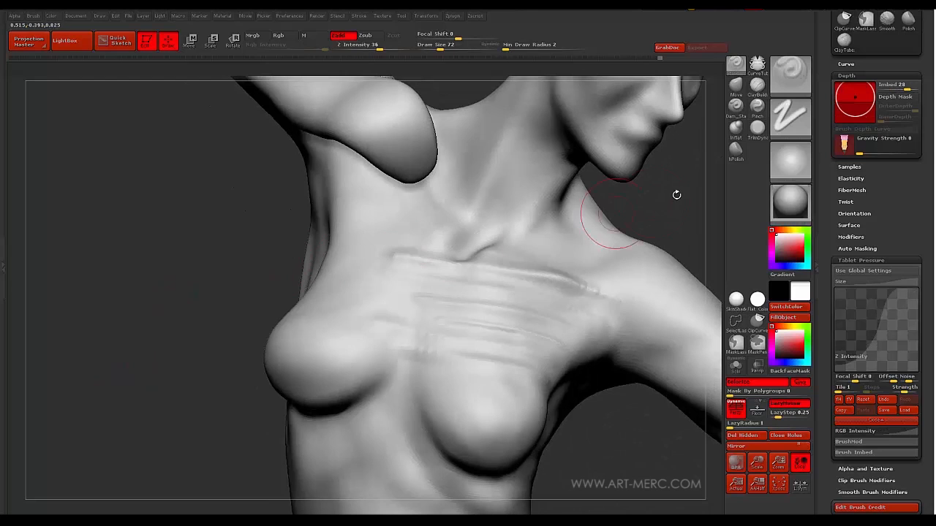
Turn off the brush alpha and draw a stroke along the upper arm toward the shoulder
{"action": "left_click", "coordinate": [789, 162]}
{"action": "left_click", "coordinate": [305, 204]}
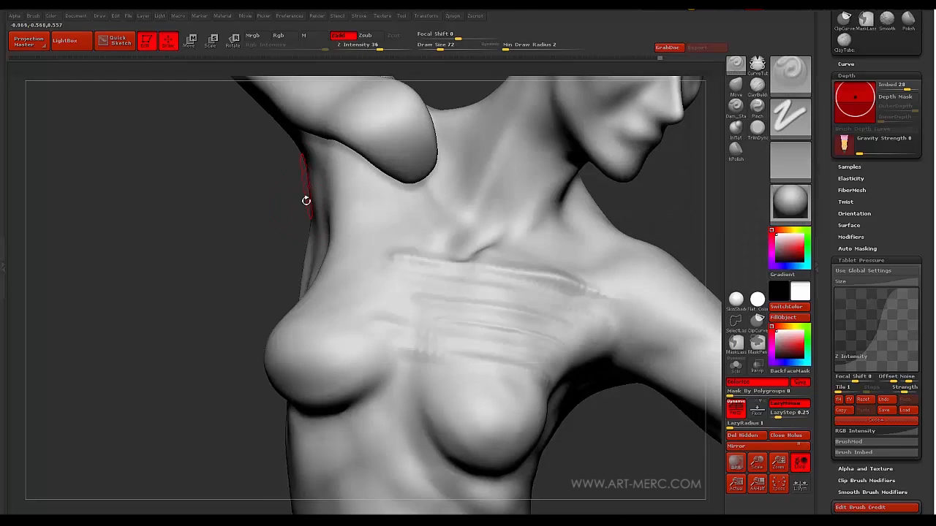
{"action": "mouse_move", "coordinate": [154, 279]}
{"action": "left_mouse_down"}
{"action": "mouse_move", "coordinate": [184, 251]}
{"action": "mouse_move", "coordinate": [110, 307]}
{"action": "left_mouse_up"}
{"action": "left_click_drag", "start_coordinate": [196, 358], "coordinate": [219, 344], "text": "alt"}
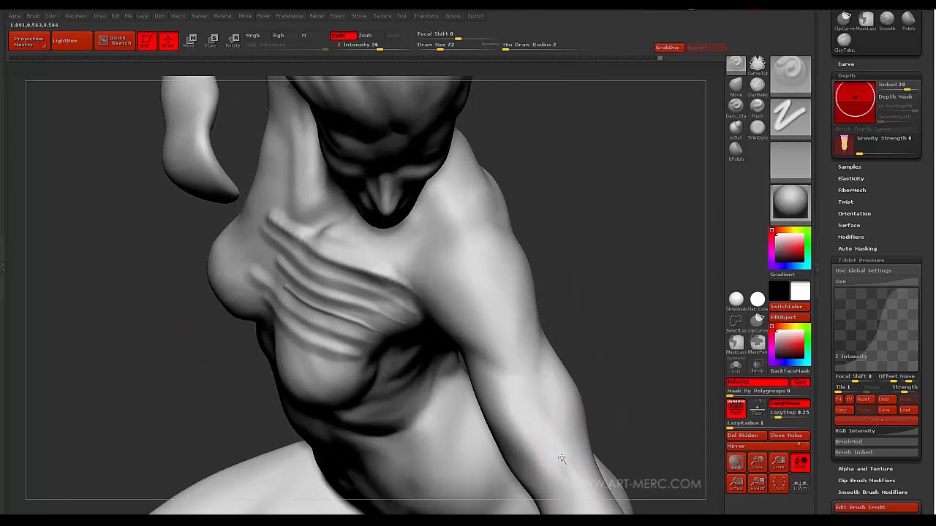
{"action": "mouse_move", "coordinate": [523, 397]}
{"action": "left_mouse_down"}
{"action": "mouse_move", "coordinate": [472, 303]}
{"action": "mouse_move", "coordinate": [403, 256]}
{"action": "left_mouse_up"}
{"action": "left_click_drag", "start_coordinate": [134, 248], "coordinate": [255, 233]}
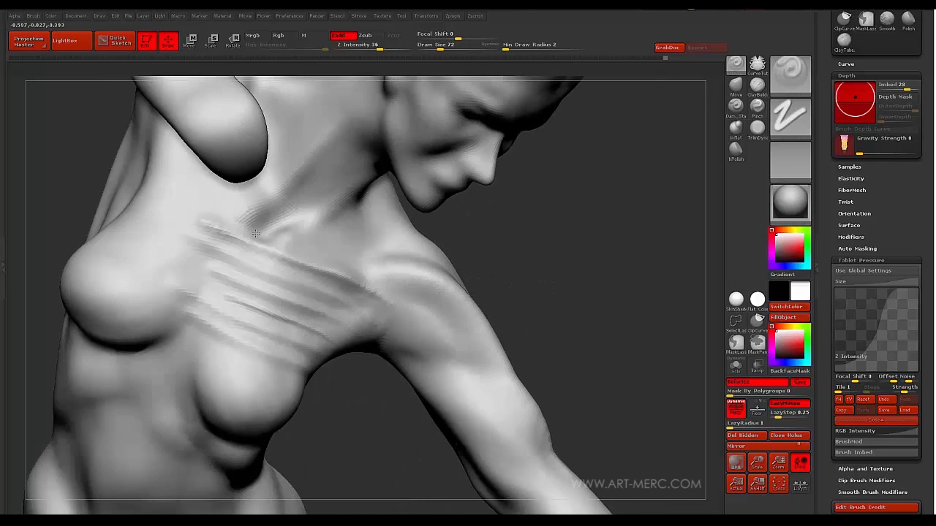
Draw a diagonal Standard stroke from the shoulder blade across the back of the shoulder to the upper arm
{"action": "mouse_move", "coordinate": [578, 289]}
{"action": "left_mouse_down"}
{"action": "mouse_move", "coordinate": [593, 305]}
{"action": "mouse_move", "coordinate": [599, 424]}
{"action": "left_mouse_up"}
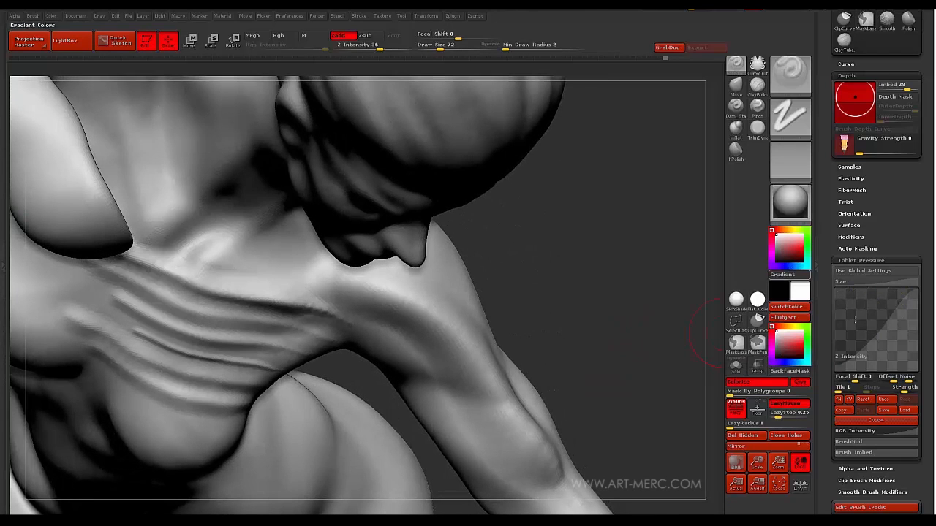
{"action": "mouse_move", "coordinate": [586, 341]}
{"action": "left_mouse_down"}
{"action": "mouse_move", "coordinate": [470, 359]}
{"action": "mouse_move", "coordinate": [443, 407]}
{"action": "mouse_move", "coordinate": [455, 473]}
{"action": "mouse_move", "coordinate": [413, 324]}
{"action": "mouse_move", "coordinate": [380, 355]}
{"action": "mouse_move", "coordinate": [345, 359]}
{"action": "mouse_move", "coordinate": [508, 287]}
{"action": "left_mouse_up"}
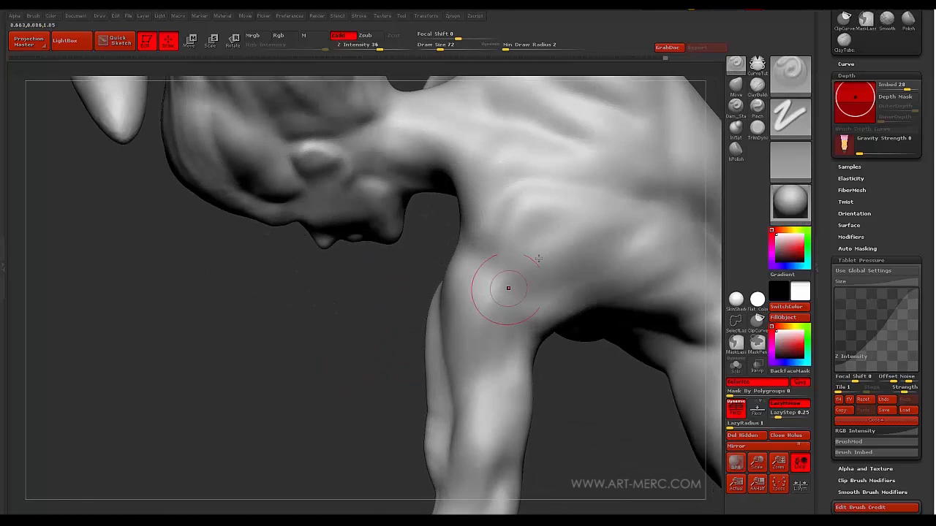
{"action": "left_click_drag", "start_coordinate": [620, 188], "coordinate": [460, 281]}
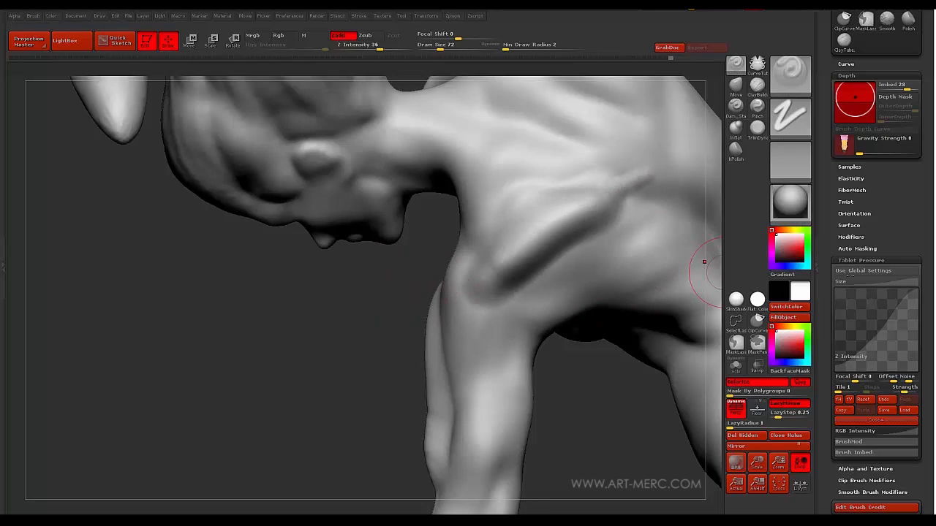
Set the Standard brush's Imbed depth to -3
{"action": "left_click_drag", "start_coordinate": [847, 112], "coordinate": [854, 104]}
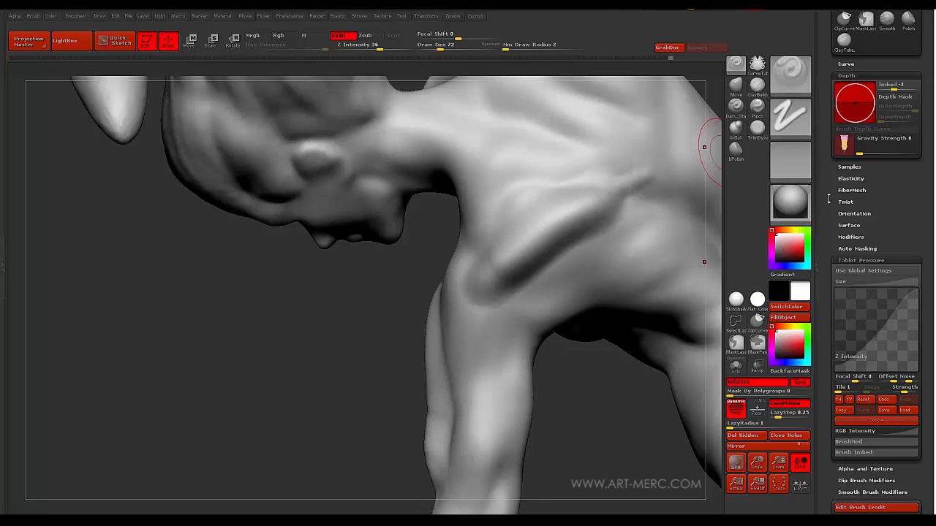
{"action": "left_click_drag", "start_coordinate": [828, 199], "coordinate": [830, 272]}
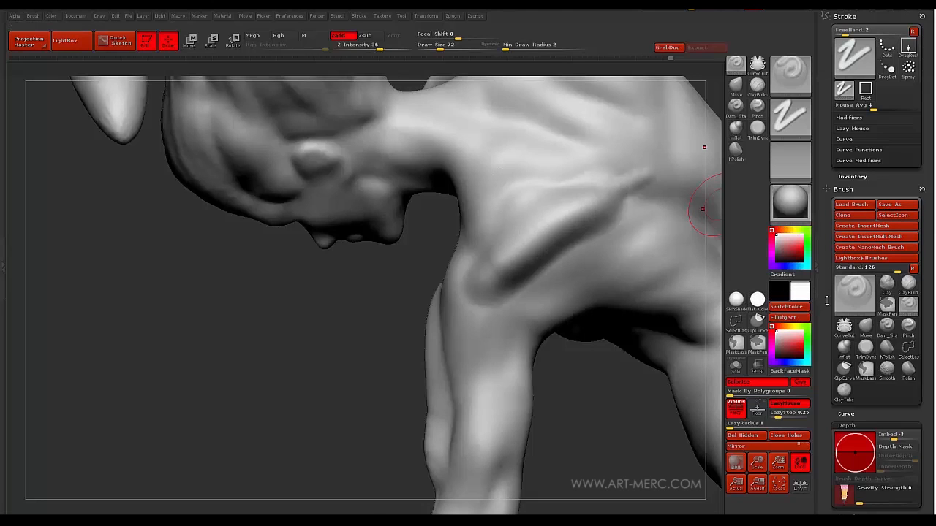
Undo the Standard test strokes on the shoulder and chest
{"action": "scroll", "coordinate": [863, 293], "scroll_direction": "down", "scroll_amount": 4}
{"action": "left_click_drag", "start_coordinate": [291, 404], "coordinate": [329, 332]}
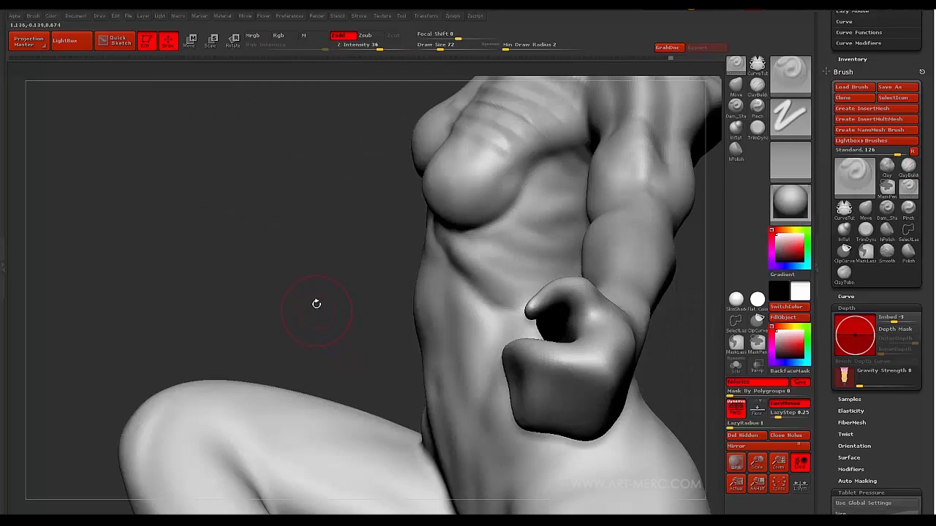
{"action": "left_click_drag", "start_coordinate": [315, 269], "coordinate": [260, 361]}
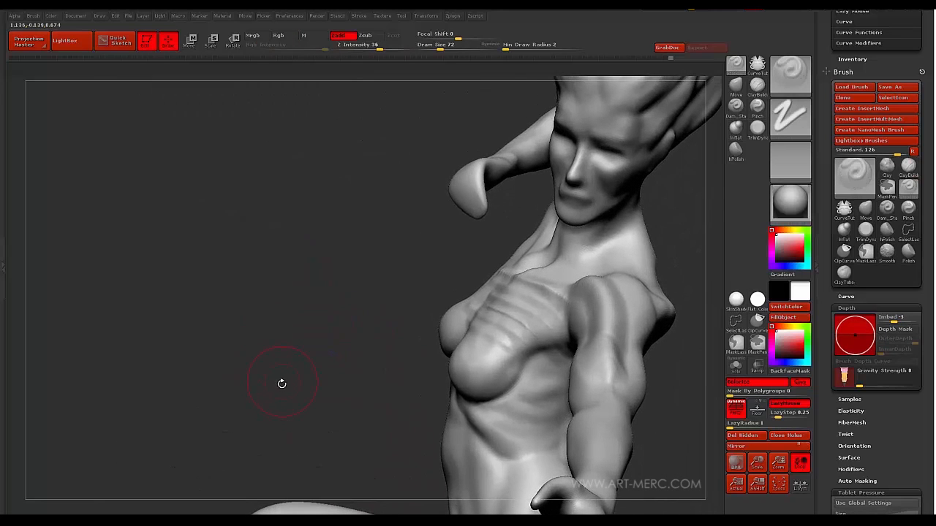
{"action": "key", "text": "ctrl"}
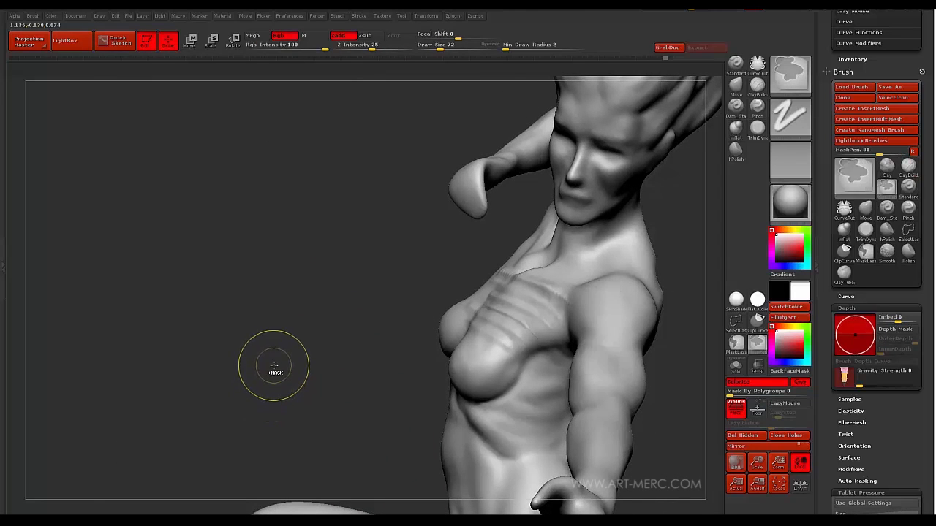
{"action": "key", "text": "ctrl+z"}
{"action": "key", "text": "ctrl+z"}
{"action": "key", "text": "ctrl+z"}
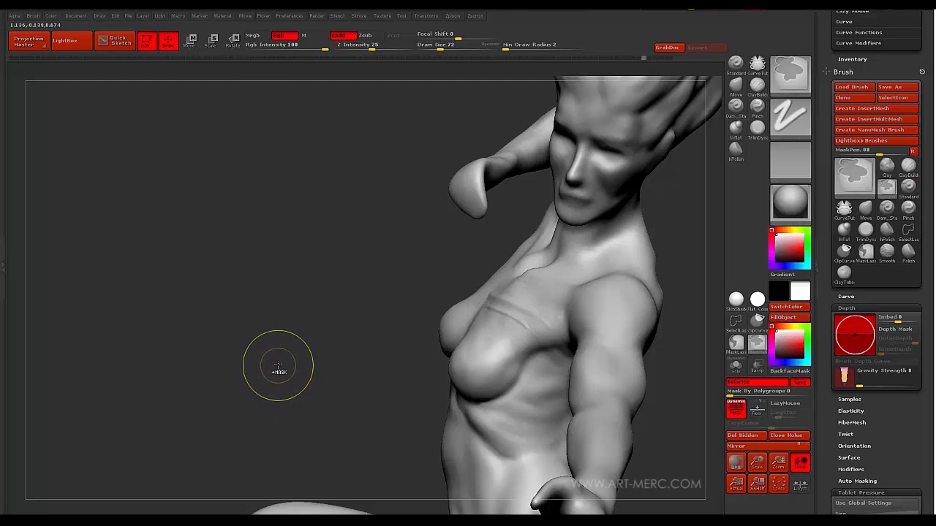
Set the Standard brush's Draw Size to 35, then sculpt and smooth the crease running from the breast toward the armpit
{"action": "mouse_move", "coordinate": [246, 335]}
{"action": "left_mouse_down"}
{"action": "mouse_move", "coordinate": [355, 350]}
{"action": "mouse_move", "coordinate": [172, 262]}
{"action": "mouse_move", "coordinate": [169, 290]}
{"action": "mouse_move", "coordinate": [197, 294]}
{"action": "mouse_move", "coordinate": [187, 302]}
{"action": "mouse_move", "coordinate": [313, 307]}
{"action": "left_mouse_up"}
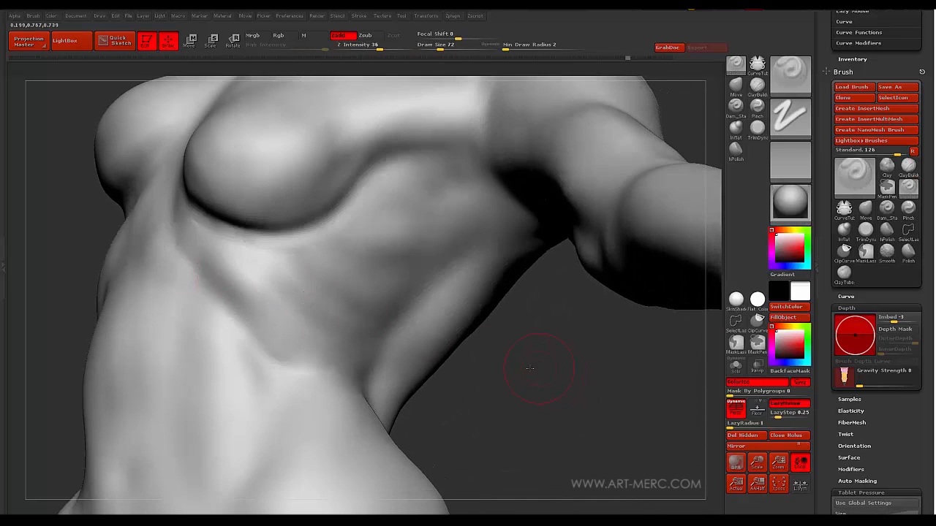
{"action": "mouse_move", "coordinate": [530, 368]}
{"action": "left_mouse_down"}
{"action": "mouse_move", "coordinate": [571, 446]}
{"action": "mouse_move", "coordinate": [573, 409]}
{"action": "mouse_move", "coordinate": [505, 394]}
{"action": "left_mouse_up"}
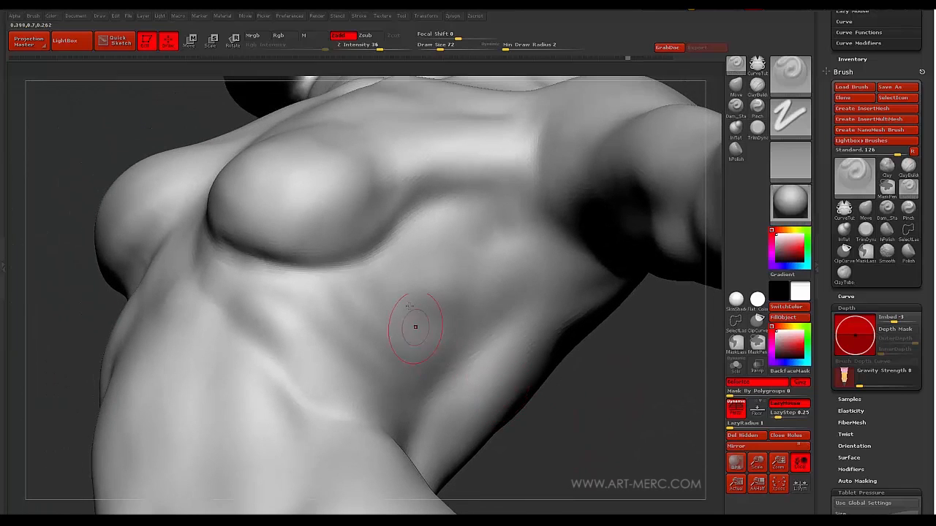
{"action": "key", "text": "s"}
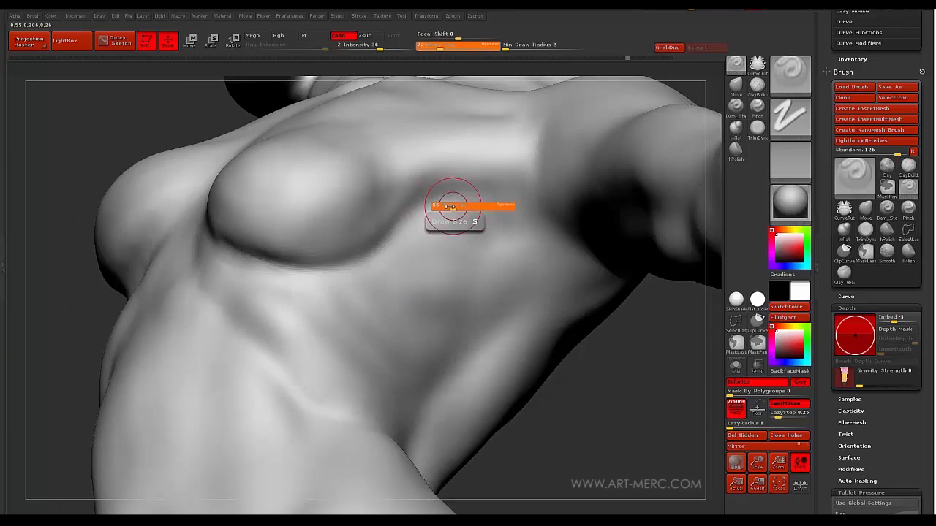
{"action": "left_click_drag", "start_coordinate": [449, 207], "coordinate": [448, 207]}
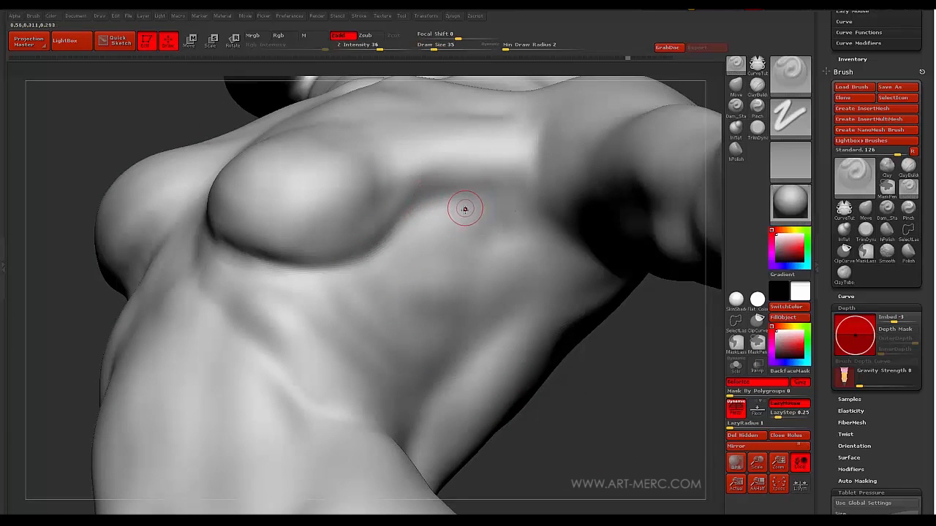
{"action": "left_click_drag", "start_coordinate": [611, 376], "coordinate": [486, 221]}
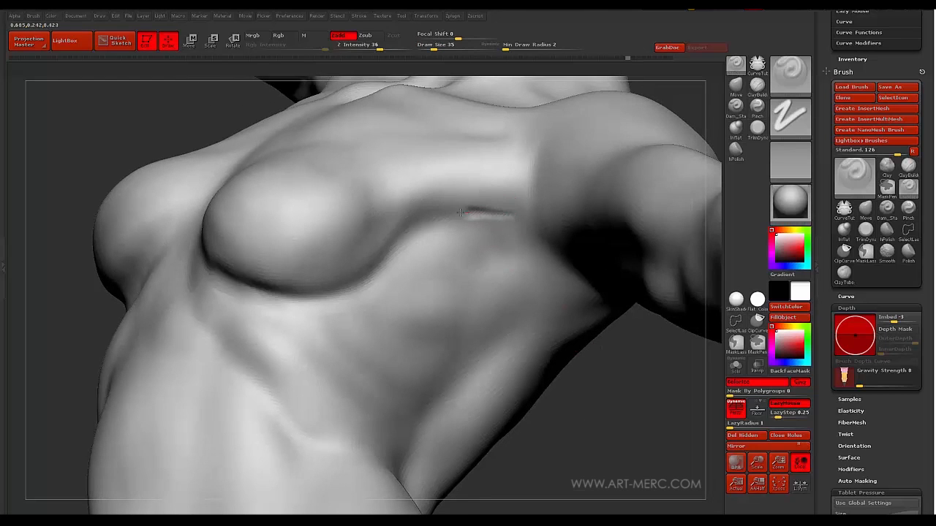
{"action": "key", "text": "shift"}
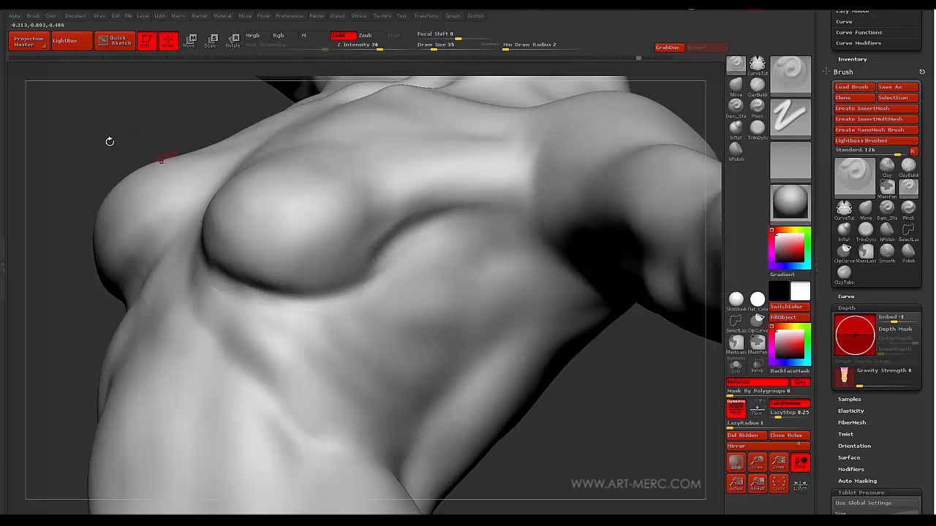
Switch to the Move brush and set its Draw Size to 89
{"action": "mouse_move", "coordinate": [109, 142]}
{"action": "left_mouse_down"}
{"action": "mouse_move", "coordinate": [86, 142]}
{"action": "mouse_move", "coordinate": [152, 192]}
{"action": "mouse_move", "coordinate": [138, 178]}
{"action": "mouse_move", "coordinate": [154, 211]}
{"action": "mouse_move", "coordinate": [139, 232]}
{"action": "mouse_move", "coordinate": [154, 193]}
{"action": "mouse_move", "coordinate": [147, 245]}
{"action": "mouse_move", "coordinate": [146, 190]}
{"action": "mouse_move", "coordinate": [140, 272]}
{"action": "mouse_move", "coordinate": [150, 263]}
{"action": "mouse_move", "coordinate": [212, 300]}
{"action": "mouse_move", "coordinate": [234, 292]}
{"action": "left_mouse_up"}
{"action": "mouse_move", "coordinate": [640, 210]}
{"action": "left_mouse_down", "text": "alt"}
{"action": "mouse_move", "coordinate": [636, 227]}
{"action": "mouse_move", "coordinate": [589, 184]}
{"action": "mouse_move", "coordinate": [598, 238]}
{"action": "mouse_move", "coordinate": [635, 168]}
{"action": "mouse_move", "coordinate": [651, 210]}
{"action": "mouse_move", "coordinate": [514, 209]}
{"action": "mouse_move", "coordinate": [309, 243]}
{"action": "left_mouse_up", "text": "alt"}
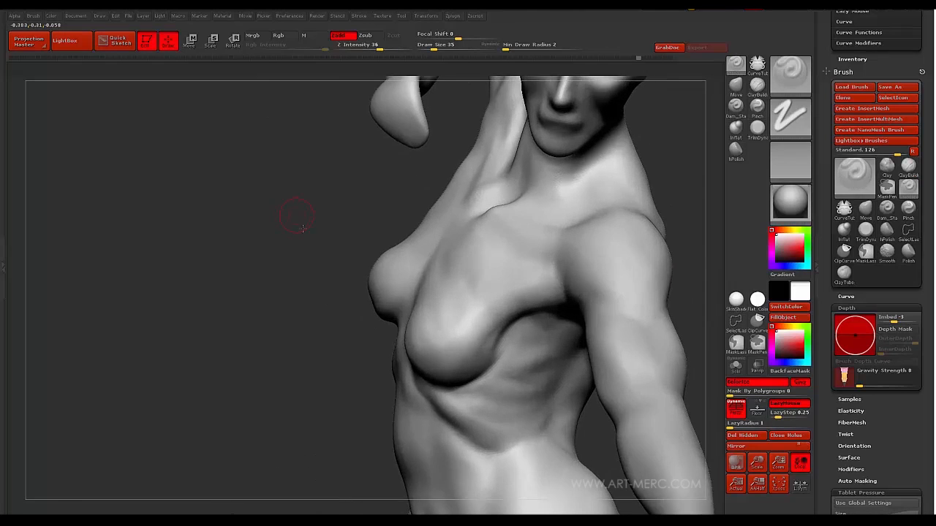
{"action": "left_click_drag", "start_coordinate": [301, 228], "coordinate": [298, 204]}
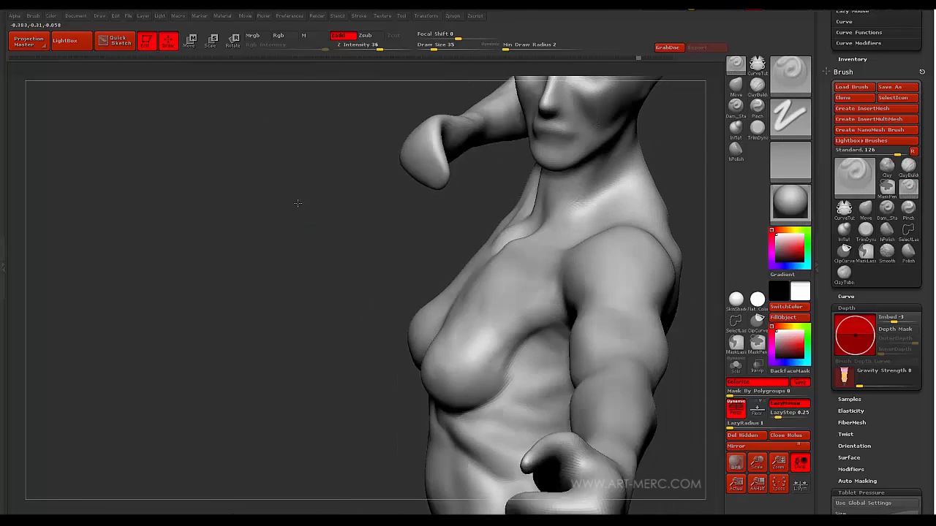
{"action": "mouse_move", "coordinate": [306, 235]}
{"action": "left_mouse_down"}
{"action": "mouse_move", "coordinate": [290, 238]}
{"action": "mouse_move", "coordinate": [290, 265]}
{"action": "mouse_move", "coordinate": [269, 303]}
{"action": "mouse_move", "coordinate": [289, 234]}
{"action": "mouse_move", "coordinate": [272, 184]}
{"action": "mouse_move", "coordinate": [244, 178]}
{"action": "mouse_move", "coordinate": [262, 255]}
{"action": "mouse_move", "coordinate": [247, 251]}
{"action": "left_mouse_up"}
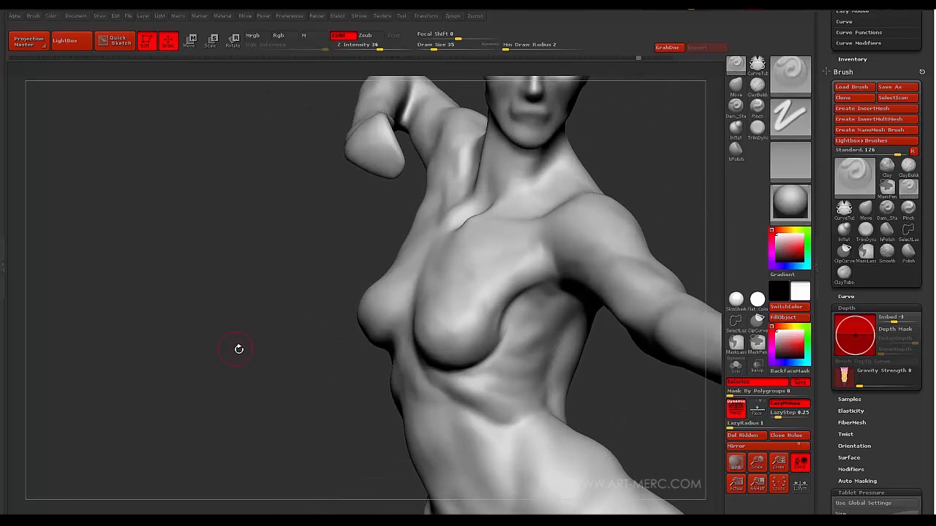
{"action": "left_click", "coordinate": [734, 87]}
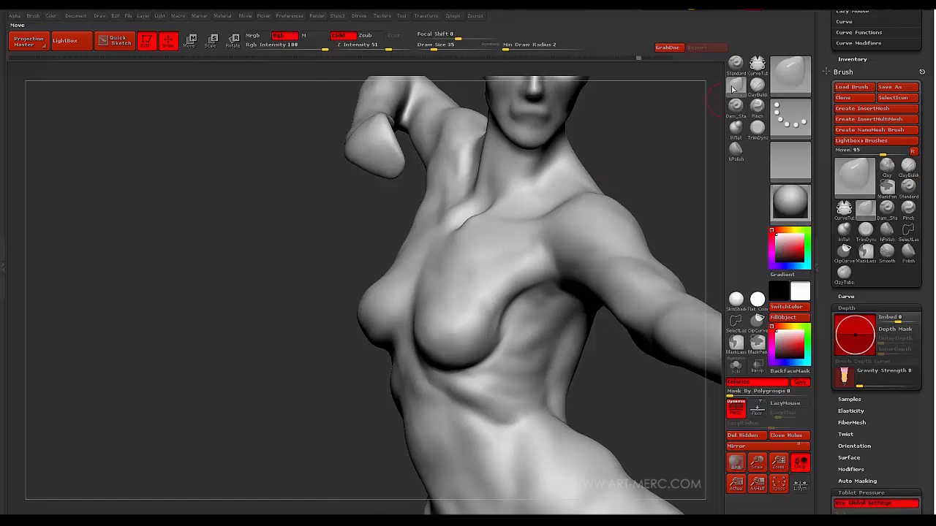
{"action": "mouse_move", "coordinate": [281, 255]}
{"action": "left_mouse_down"}
{"action": "mouse_move", "coordinate": [267, 282]}
{"action": "mouse_move", "coordinate": [266, 267]}
{"action": "left_mouse_up"}
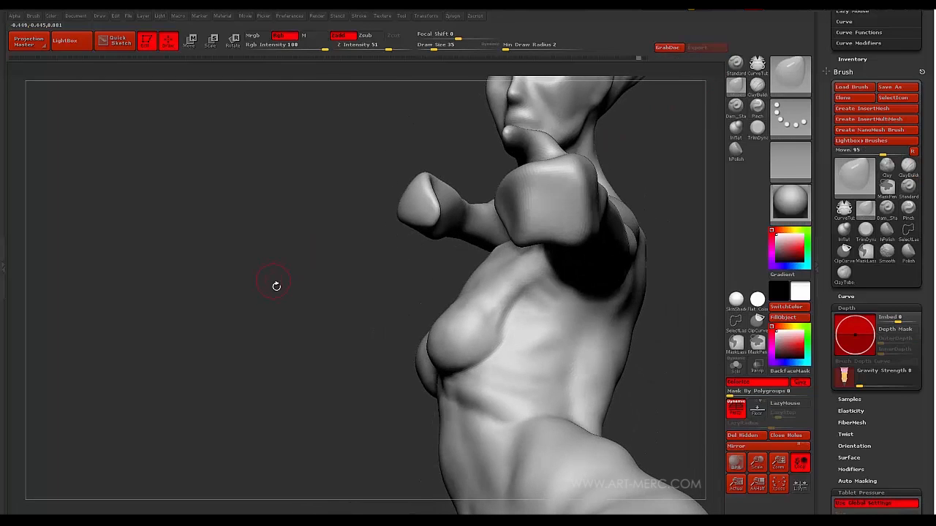
{"action": "key", "text": "s"}
{"action": "mouse_move", "coordinate": [281, 322]}
{"action": "left_mouse_down"}
{"action": "mouse_move", "coordinate": [292, 323]}
{"action": "mouse_move", "coordinate": [291, 312]}
{"action": "mouse_move", "coordinate": [271, 329]}
{"action": "mouse_move", "coordinate": [293, 335]}
{"action": "mouse_move", "coordinate": [275, 334]}
{"action": "mouse_move", "coordinate": [282, 322]}
{"action": "mouse_move", "coordinate": [250, 307]}
{"action": "mouse_move", "coordinate": [263, 301]}
{"action": "mouse_move", "coordinate": [250, 313]}
{"action": "mouse_move", "coordinate": [256, 307]}
{"action": "left_mouse_up"}
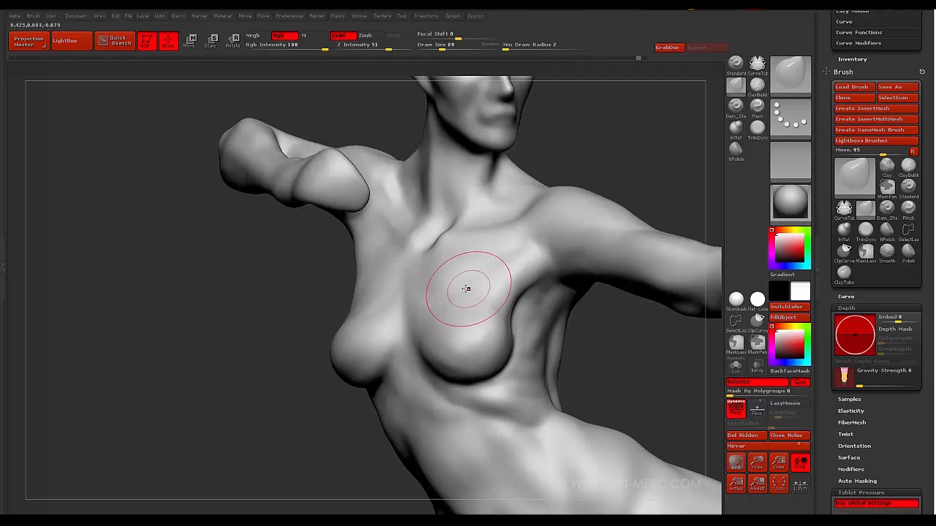
Smooth the upper chest and refine the shape of the breasts with the Move brush, checking the torso from several angles
{"action": "key", "text": "shift"}
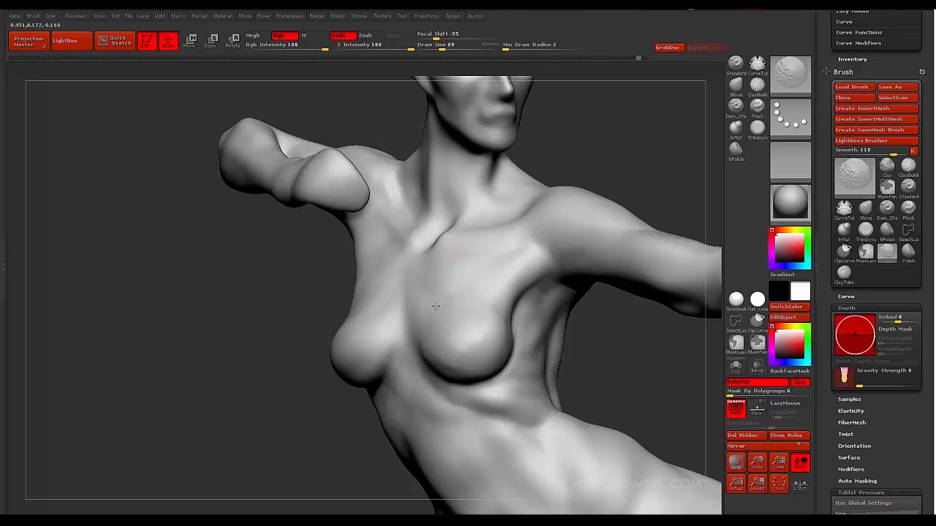
{"action": "left_click_drag", "start_coordinate": [257, 276], "coordinate": [280, 284]}
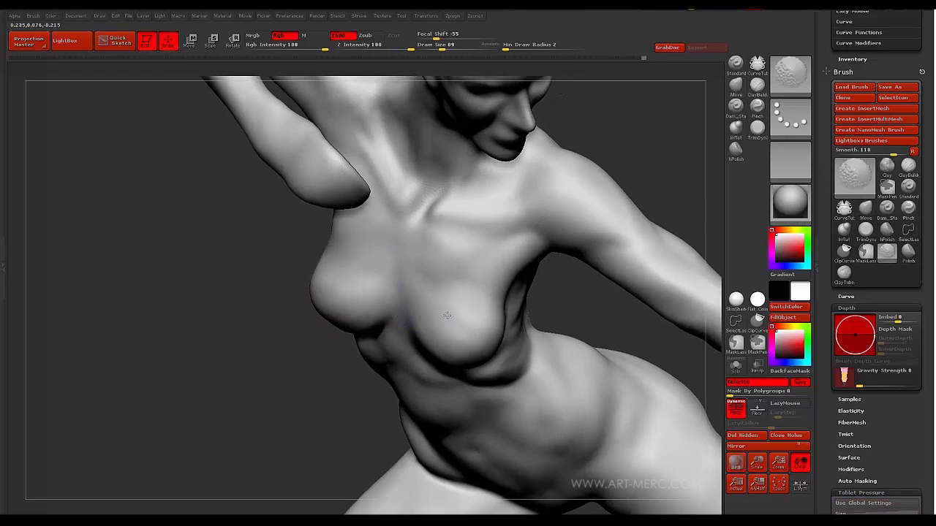
{"action": "mouse_move", "coordinate": [244, 330]}
{"action": "left_mouse_down"}
{"action": "mouse_move", "coordinate": [224, 336]}
{"action": "mouse_move", "coordinate": [219, 358]}
{"action": "mouse_move", "coordinate": [239, 237]}
{"action": "mouse_move", "coordinate": [195, 282]}
{"action": "mouse_move", "coordinate": [218, 293]}
{"action": "left_mouse_up"}
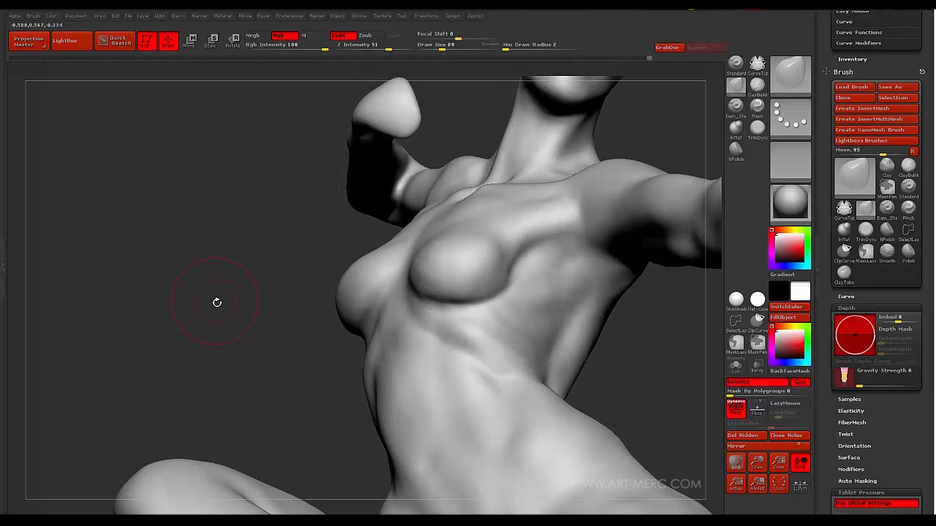
{"action": "left_click_drag", "start_coordinate": [200, 299], "coordinate": [215, 321]}
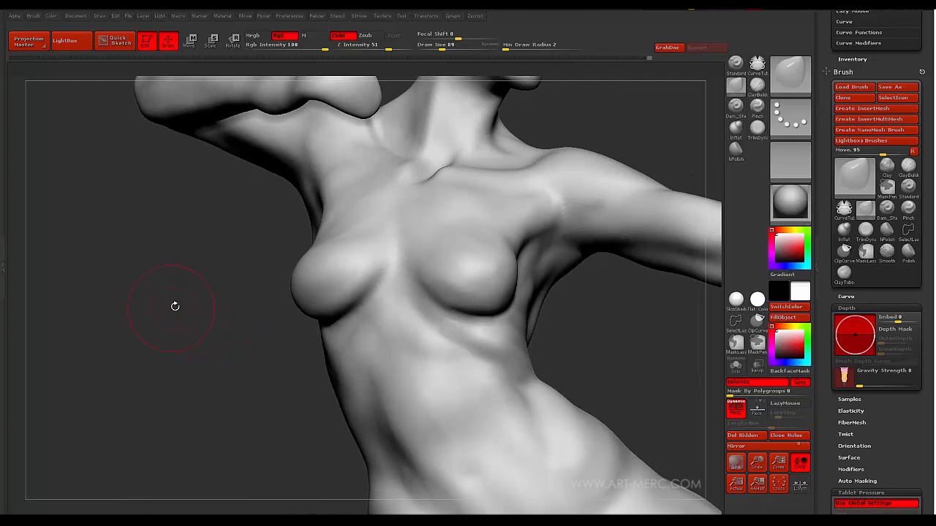
{"action": "mouse_move", "coordinate": [175, 305]}
{"action": "left_mouse_down"}
{"action": "mouse_move", "coordinate": [234, 329]}
{"action": "mouse_move", "coordinate": [216, 339]}
{"action": "mouse_move", "coordinate": [218, 353]}
{"action": "mouse_move", "coordinate": [196, 330]}
{"action": "mouse_move", "coordinate": [192, 353]}
{"action": "left_mouse_up"}
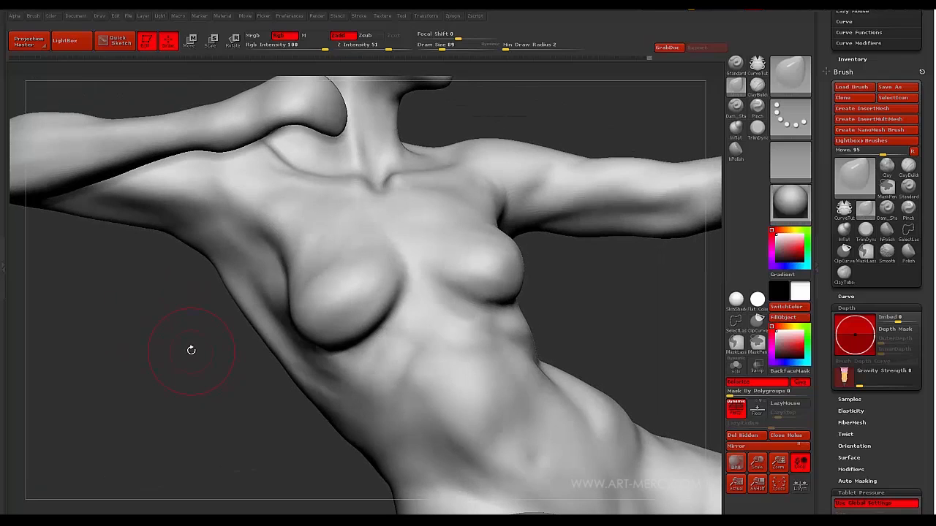